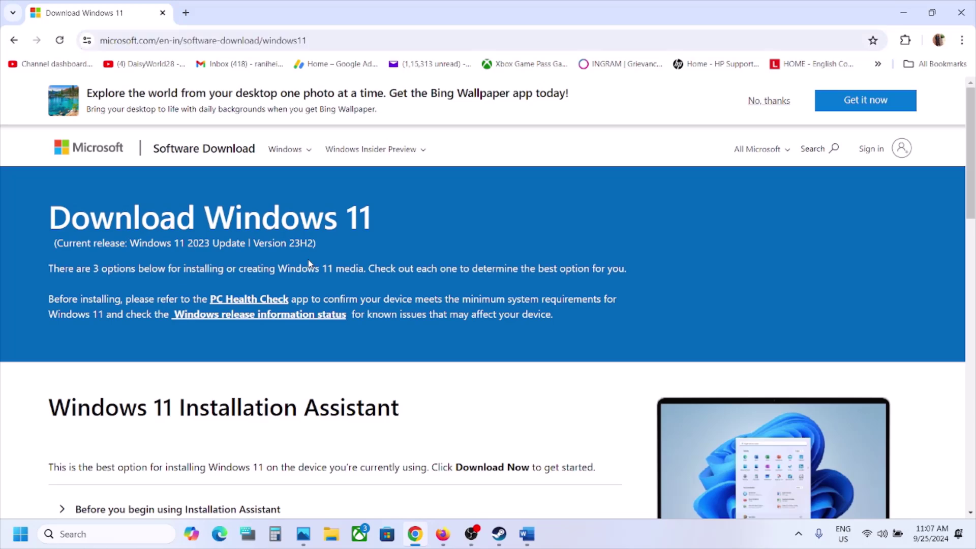
# Step: Download and run the Windows 11 Installation Assistant, and close it after its update check
pyautogui.scroll(-2, 311, 264)
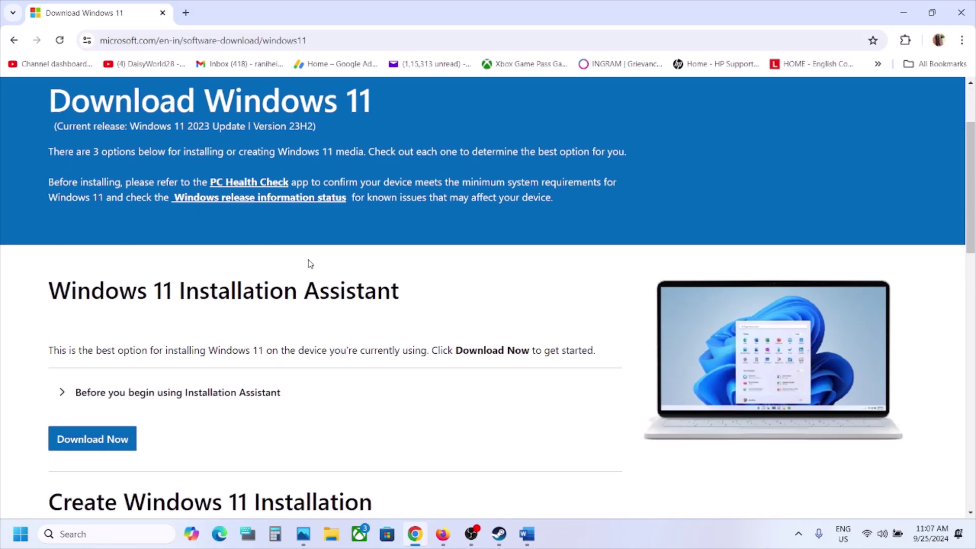
pyautogui.click(102, 440)
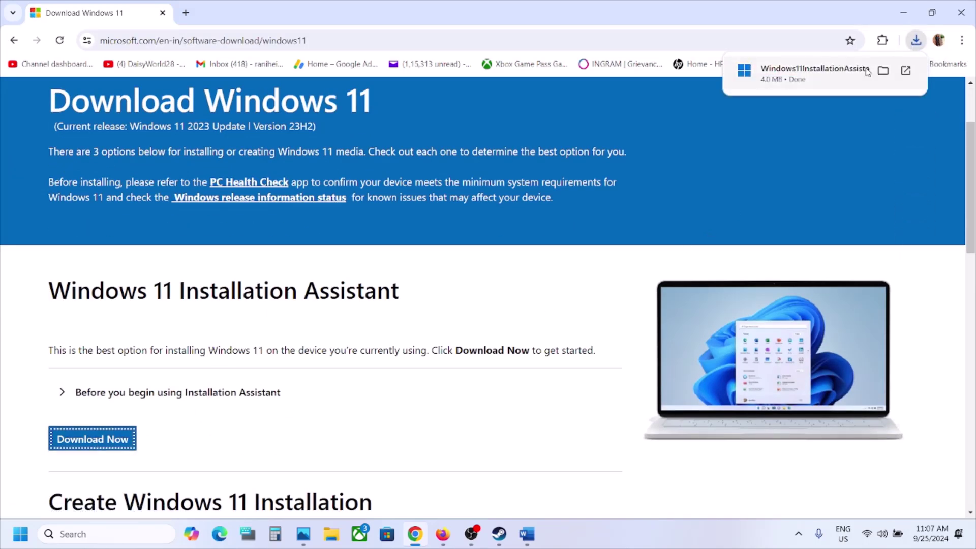
pyautogui.click(826, 74)
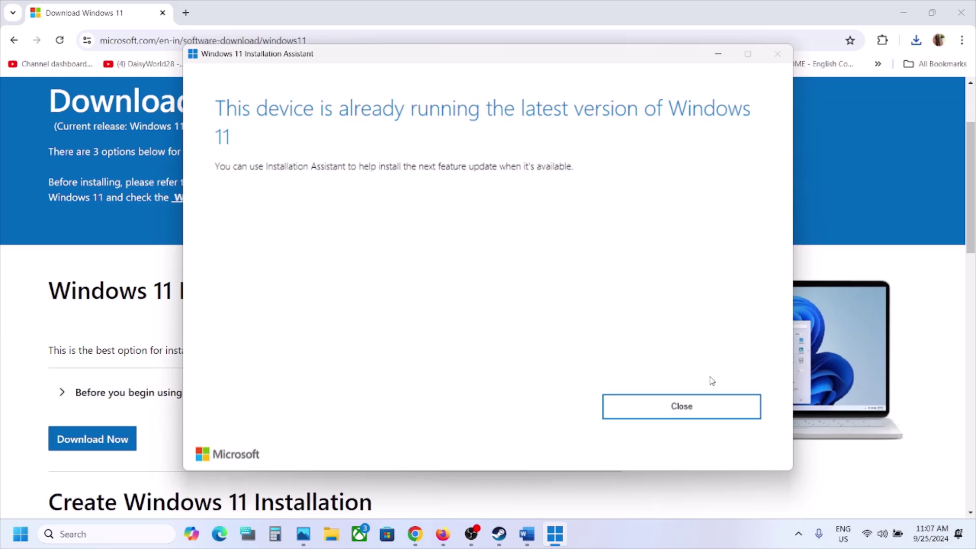
pyautogui.click(687, 406)
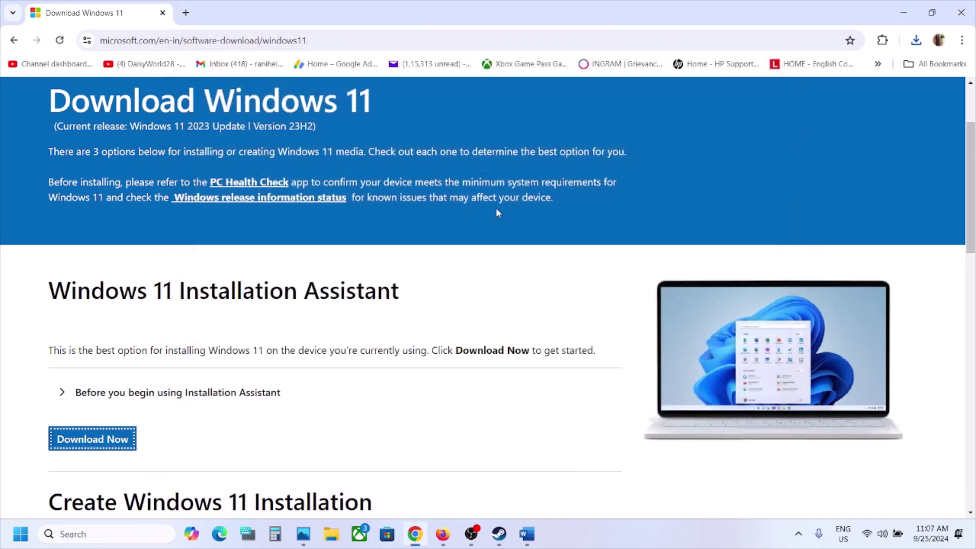
# Step: Highlight the Windows 10 download link in the Word notes and open microsoft.com/en-in/software-download/windows10 in Chrome
pyautogui.click(526, 534)
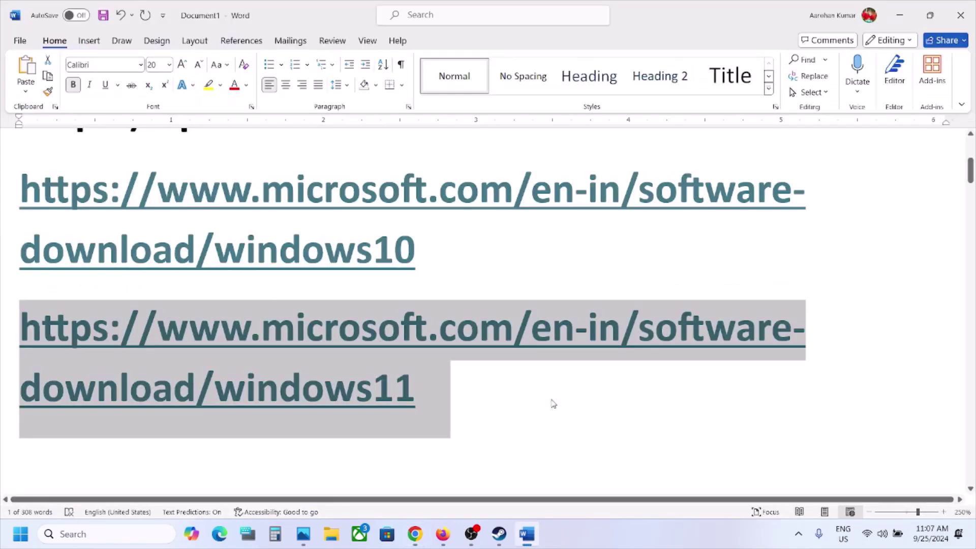
pyautogui.moveTo(447, 252); pyautogui.dragTo(8, 203)
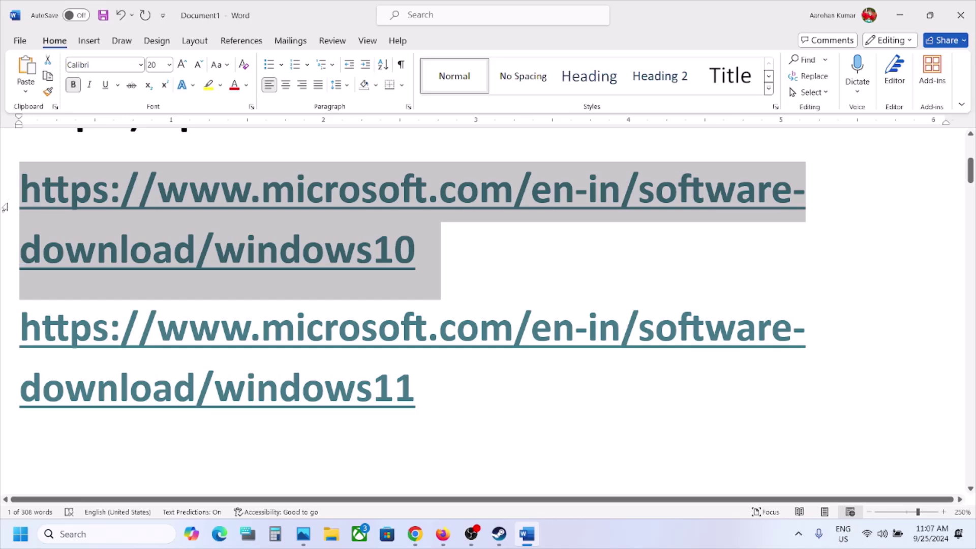
pyautogui.click(415, 534)
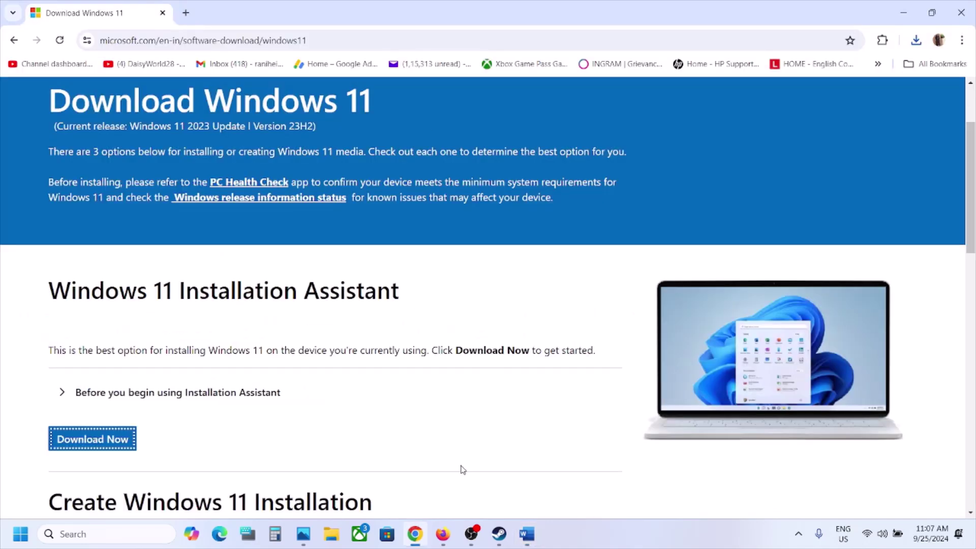
pyautogui.click(315, 40)
pyautogui.write('microsoft.com/en-in/software-download/windows10')
pyautogui.press('Return')
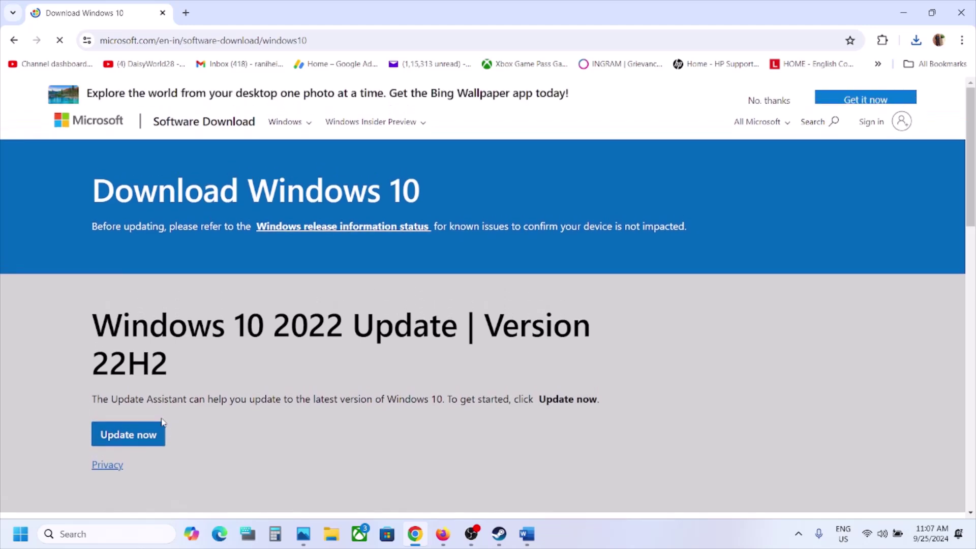
# Step: Download and run the Windows 10 Update Assistant, and close it after its device check
pyautogui.click(139, 470)
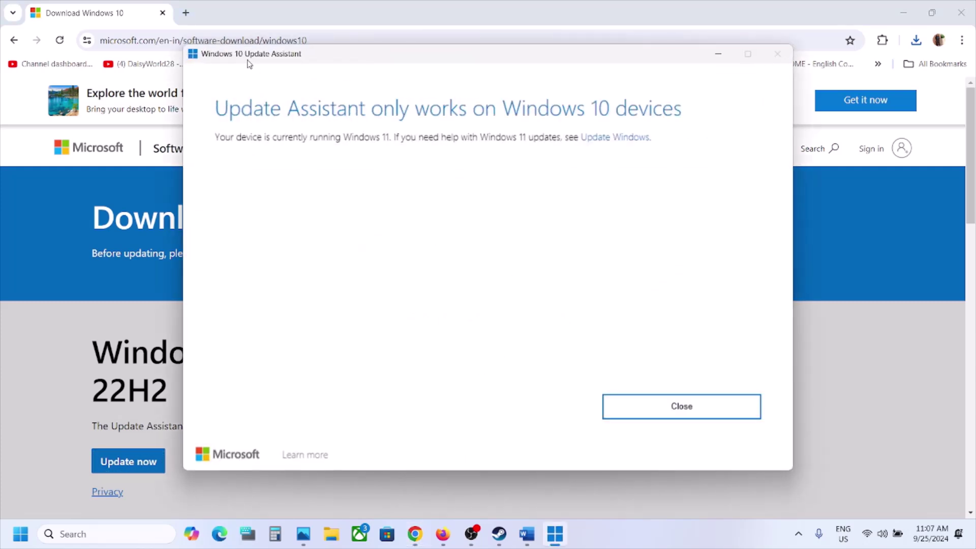
pyautogui.click(676, 402)
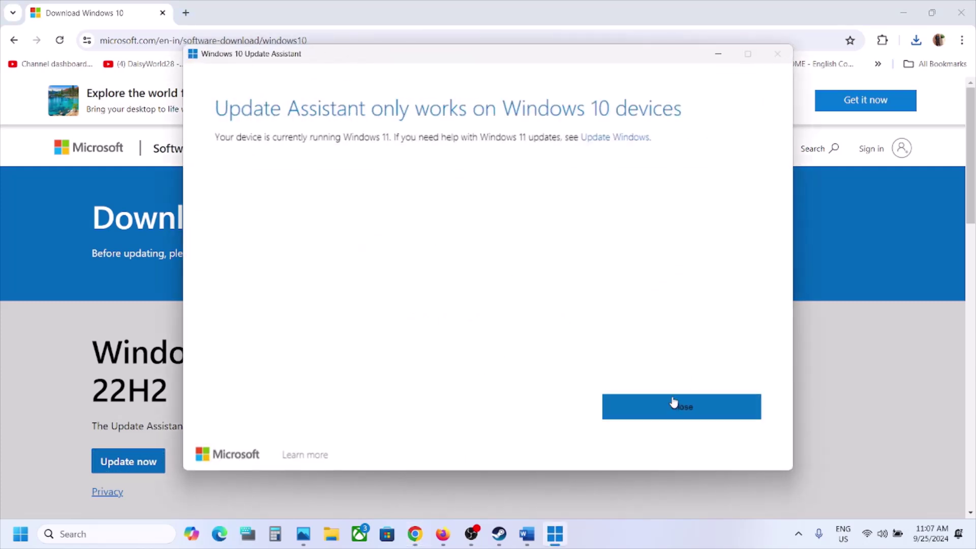
pyautogui.click(38, 537)
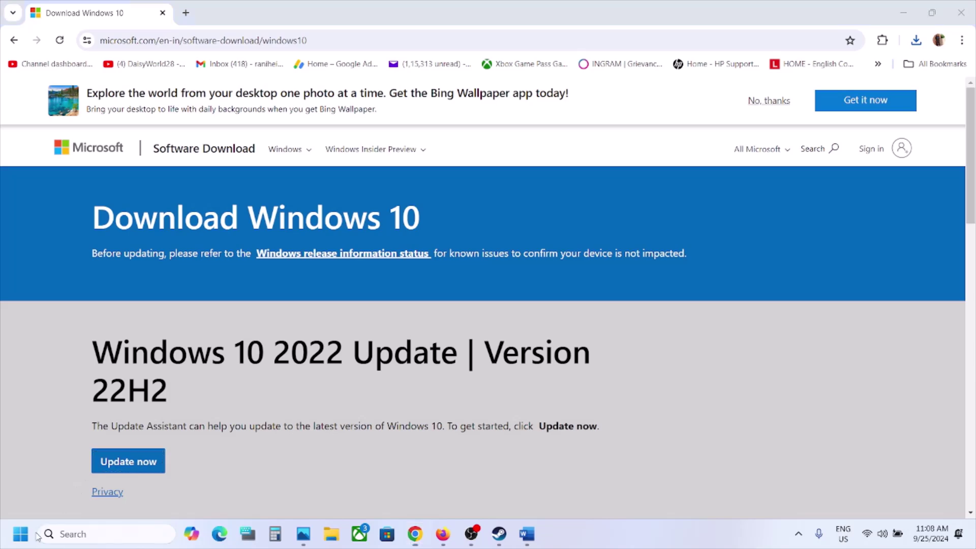
# Step: Bring up the computer's power options and dismiss them without choosing one
pyautogui.click(22, 538)
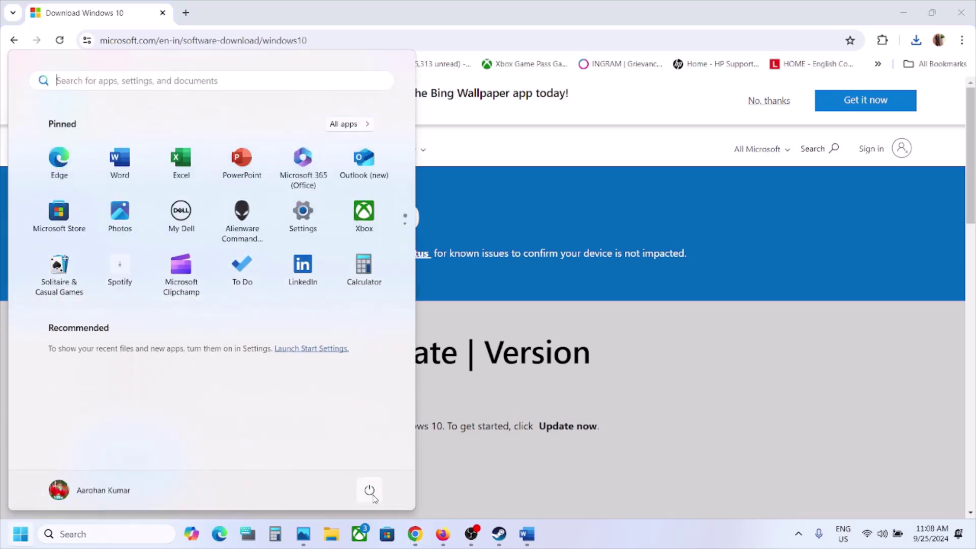
pyautogui.click(373, 496)
pyautogui.click(674, 446)
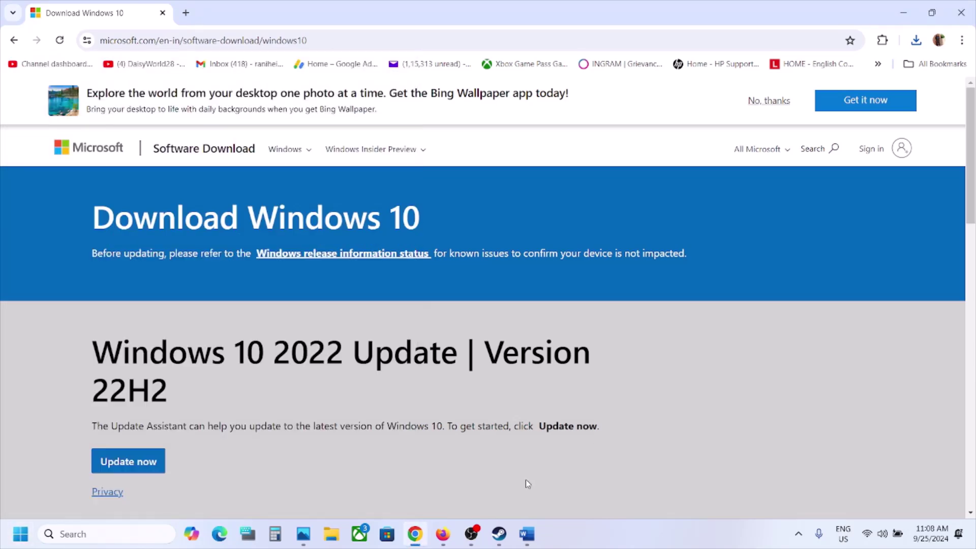
# Step: Switch to the Word notes and read Step 3 about launch options
pyautogui.click(500, 534)
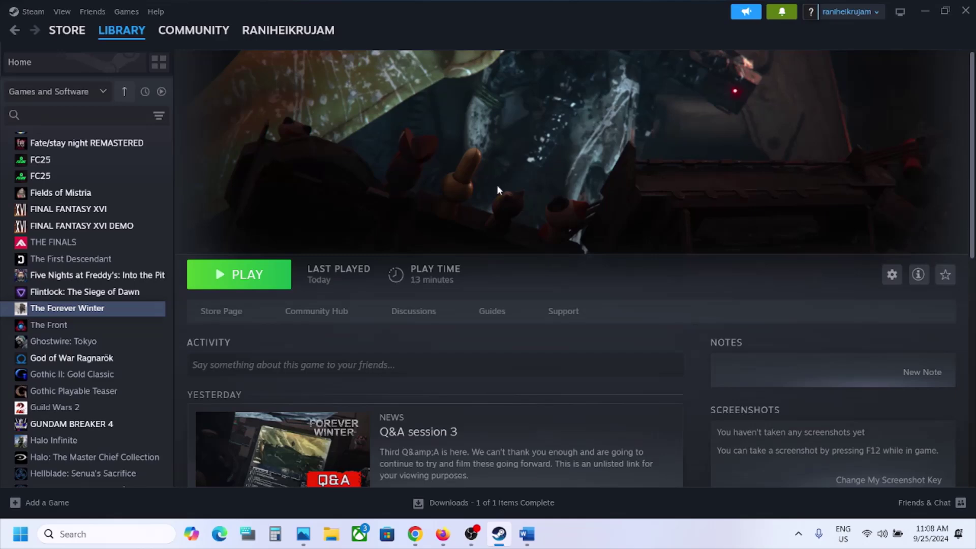
pyautogui.click(527, 534)
pyautogui.scroll(-3, 432, 344)
pyautogui.scroll(-2, 432, 343)
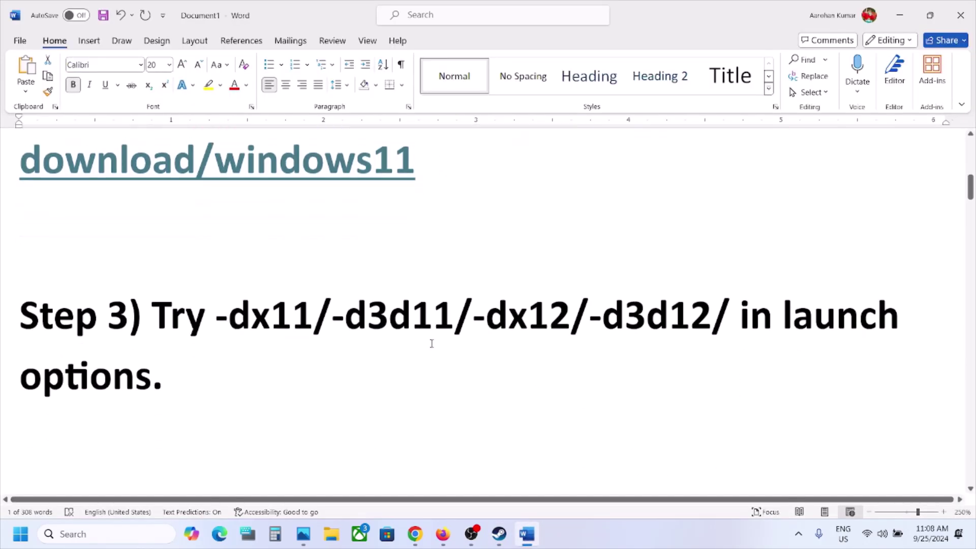
# Step: In Steam, set the launch options of The Forever Winter to -dx11 and close its properties
pyautogui.click(900, 16)
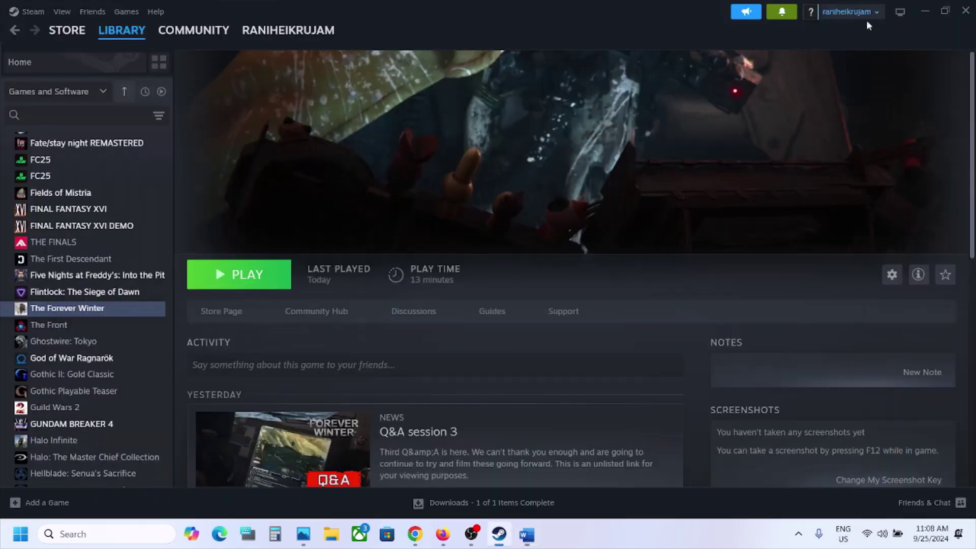
pyautogui.rightClick(121, 311)
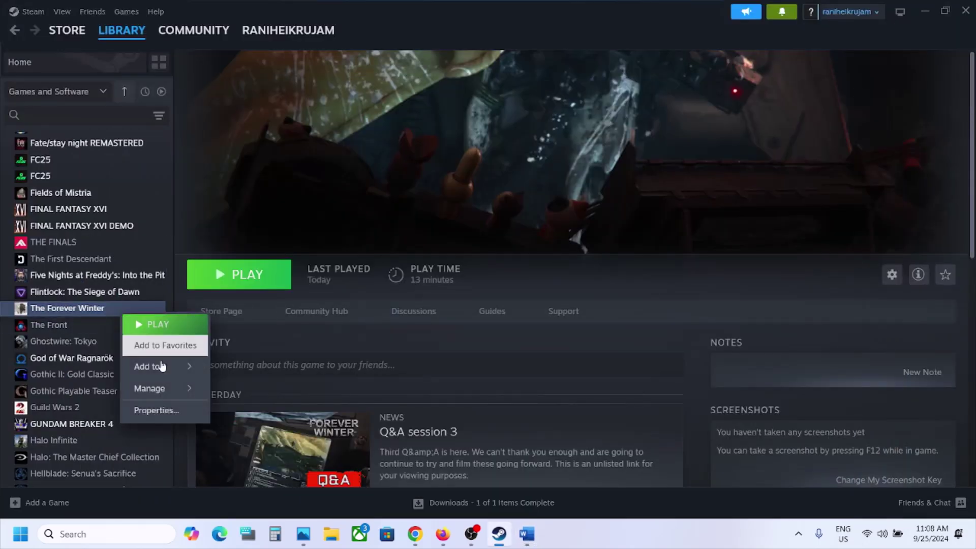
pyautogui.click(157, 411)
pyautogui.click(413, 265)
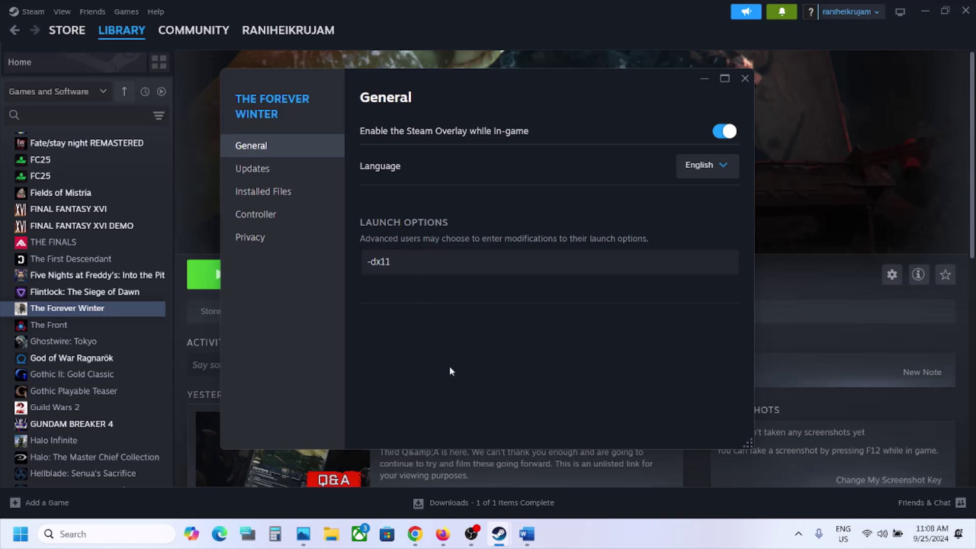
pyautogui.click(745, 77)
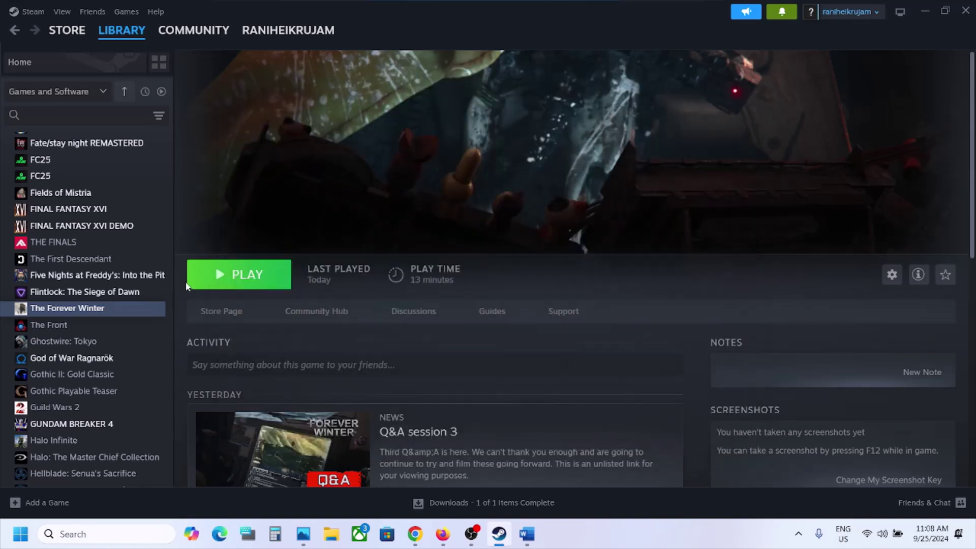
# Step: Reopen The Forever Winter's properties and replace its launch option with -d3d11
pyautogui.rightClick(120, 308)
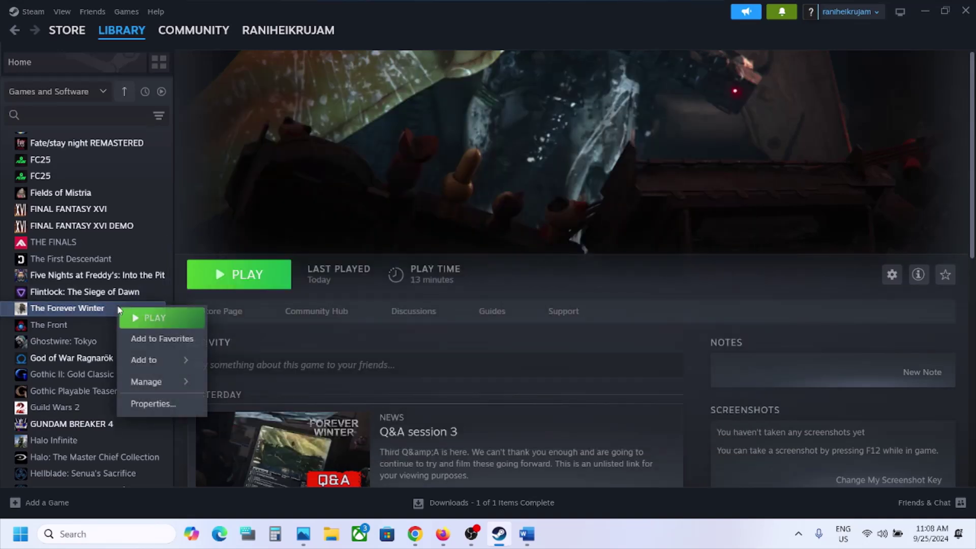
pyautogui.click(145, 405)
pyautogui.moveTo(419, 266); pyautogui.dragTo(294, 284)
pyautogui.write('-')
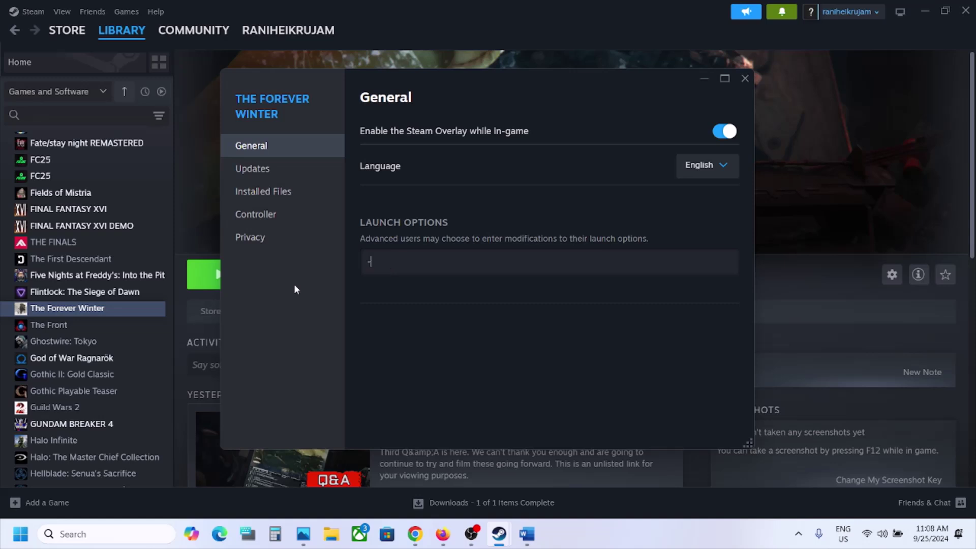
pyautogui.write('d3d11')
# Step: Try the alternative launch option -dx12, followed by -d3d12, for The Forever Winter
pyautogui.moveTo(410, 264); pyautogui.dragTo(321, 269)
pyautogui.write('-dx12')
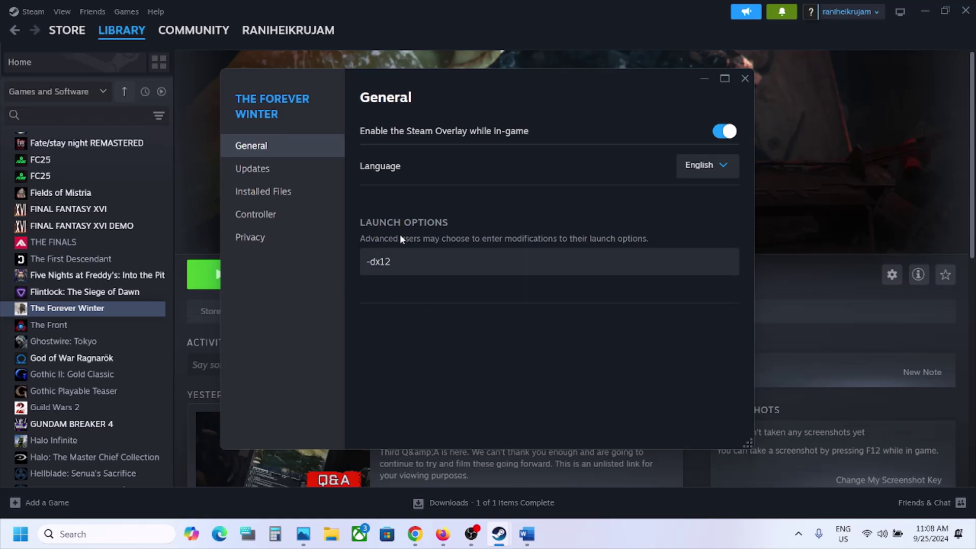
pyautogui.moveTo(405, 263); pyautogui.dragTo(270, 293)
pyautogui.write('-')
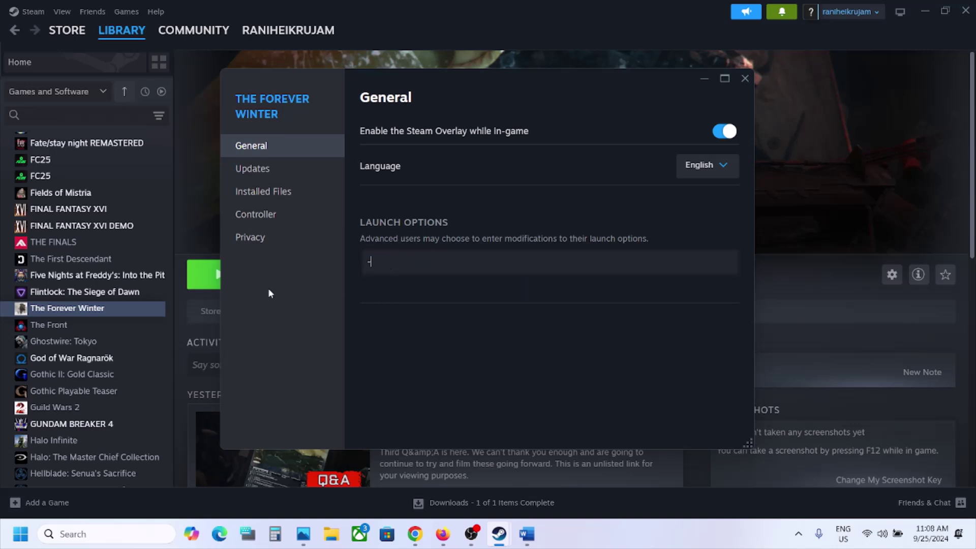
pyautogui.write('d3d12')
pyautogui.click(521, 357)
# Step: Clear The Forever Winter's launch options and close its properties
pyautogui.moveTo(451, 261); pyautogui.dragTo(310, 261)
pyautogui.press('BackSpace')
pyautogui.click(464, 361)
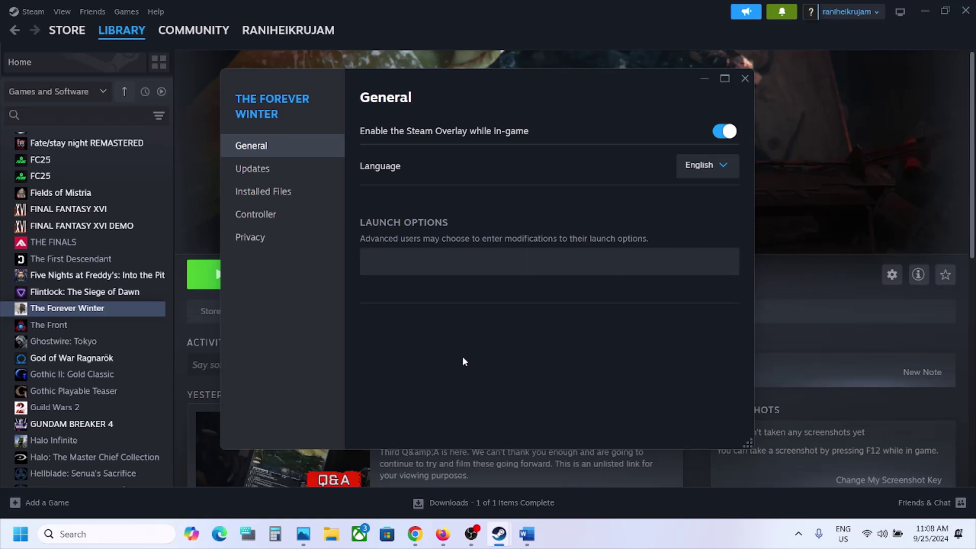
pyautogui.click(751, 75)
# Step: Switch to the Word notes, read Step 4 on clean graphics driver installation, and highlight the NVIDIA and AMD driver links
pyautogui.click(532, 540)
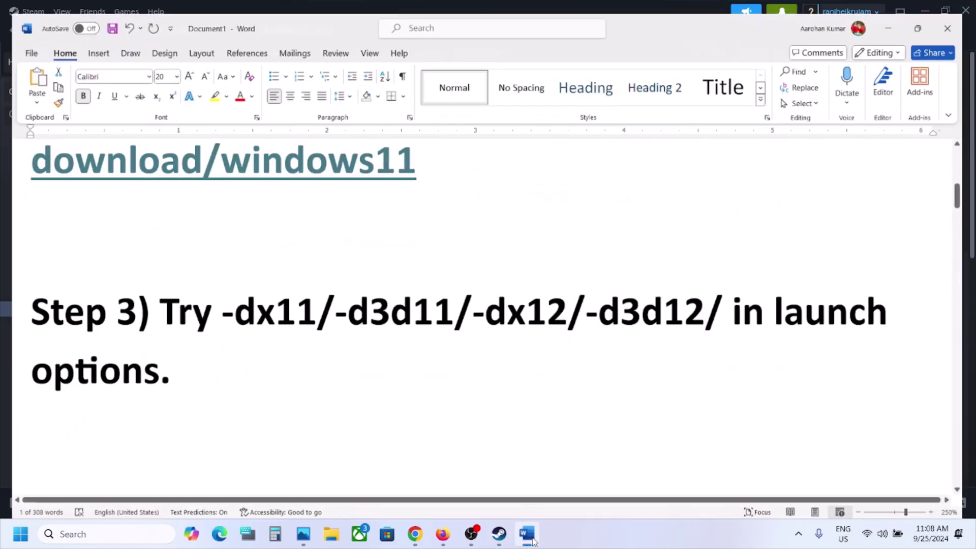
pyautogui.scroll(-5, 481, 333)
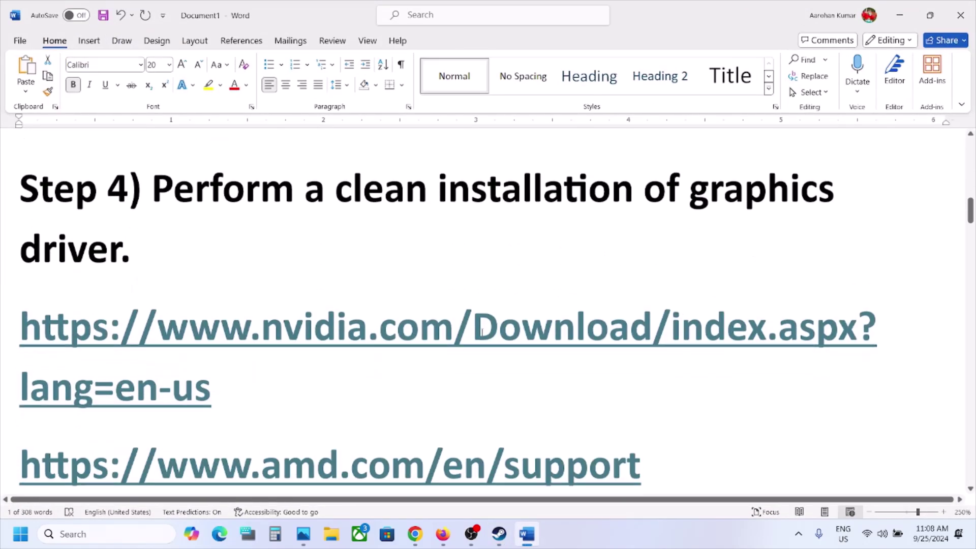
pyautogui.tripleClick(239, 380)
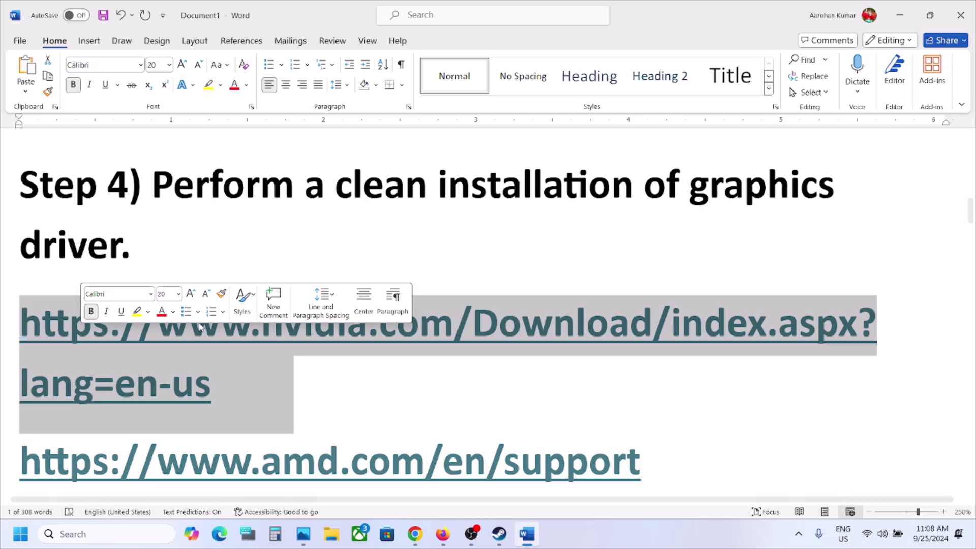
pyautogui.scroll(-2, 200, 327)
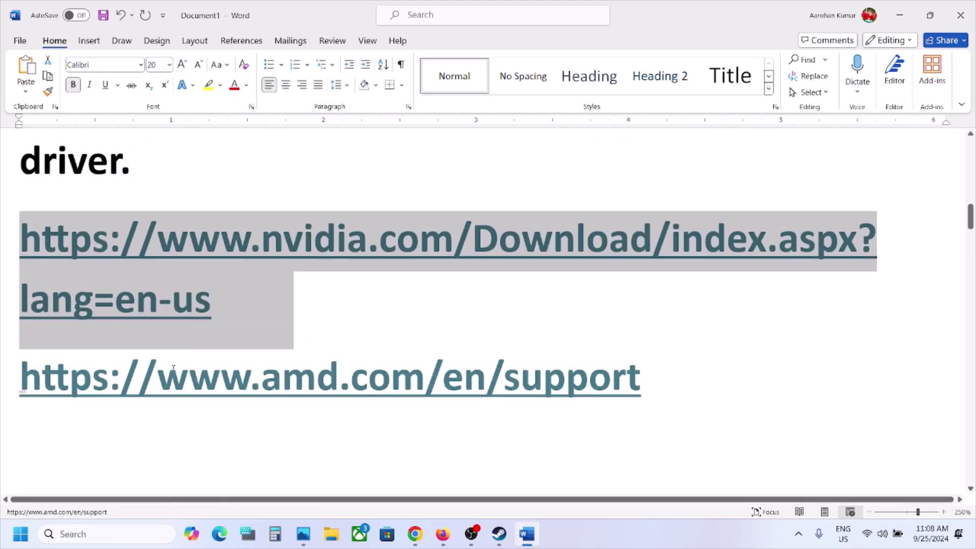
pyautogui.moveTo(157, 379); pyautogui.dragTo(463, 378)
pyautogui.tripleClick(269, 300)
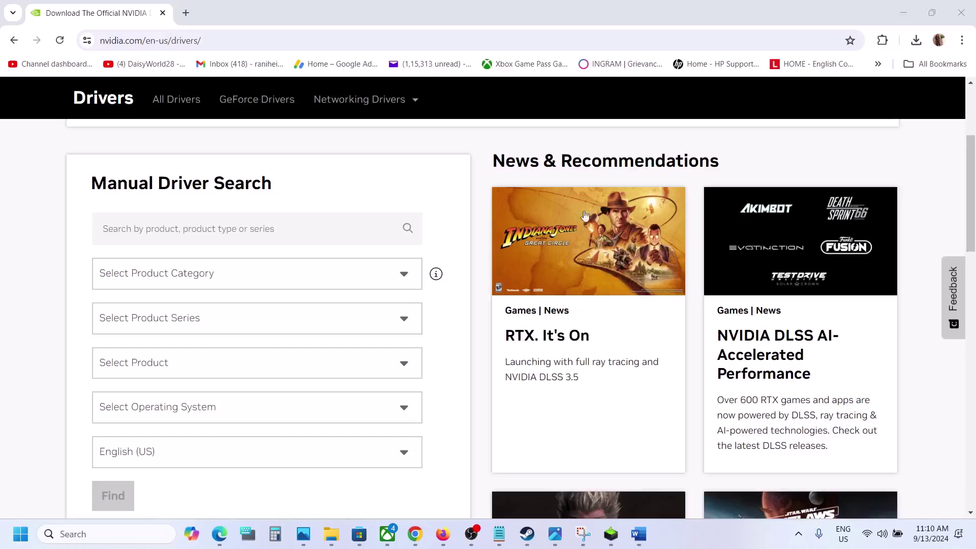
# Step: Set NVIDIA's manual driver search to category GeForce, series GeForce RTX 30 Series (Notebooks) and product GeForce RTX 3050 Laptop GPU
pyautogui.click(205, 278)
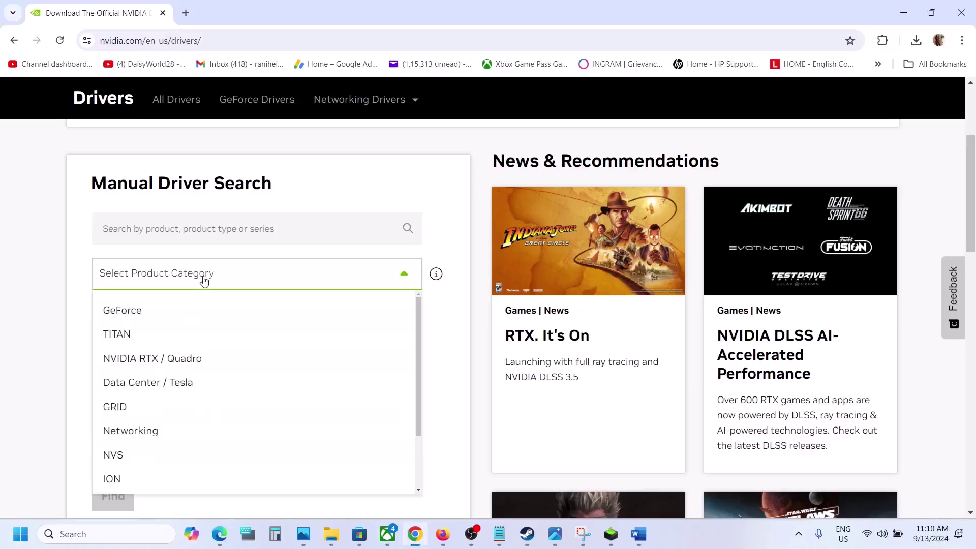
pyautogui.click(153, 319)
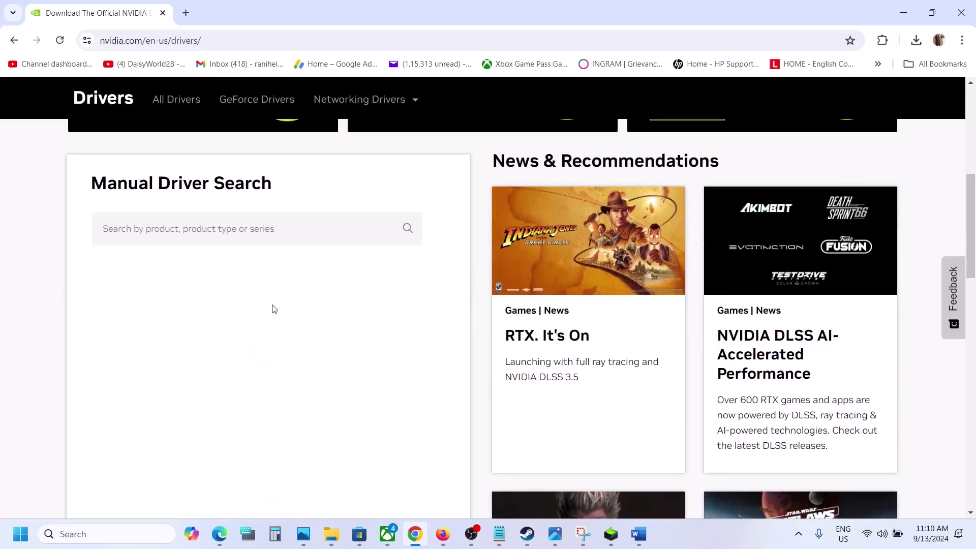
pyautogui.click(211, 319)
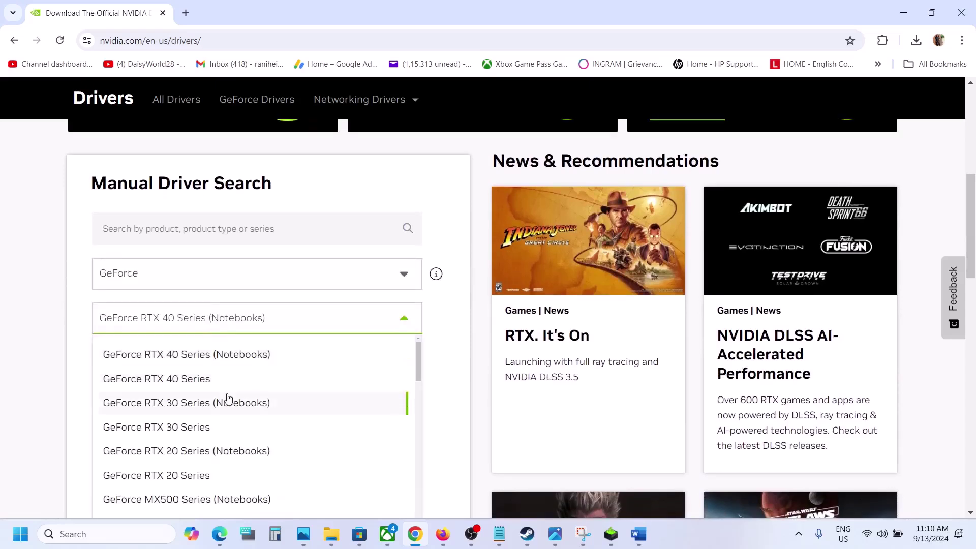
pyautogui.click(223, 412)
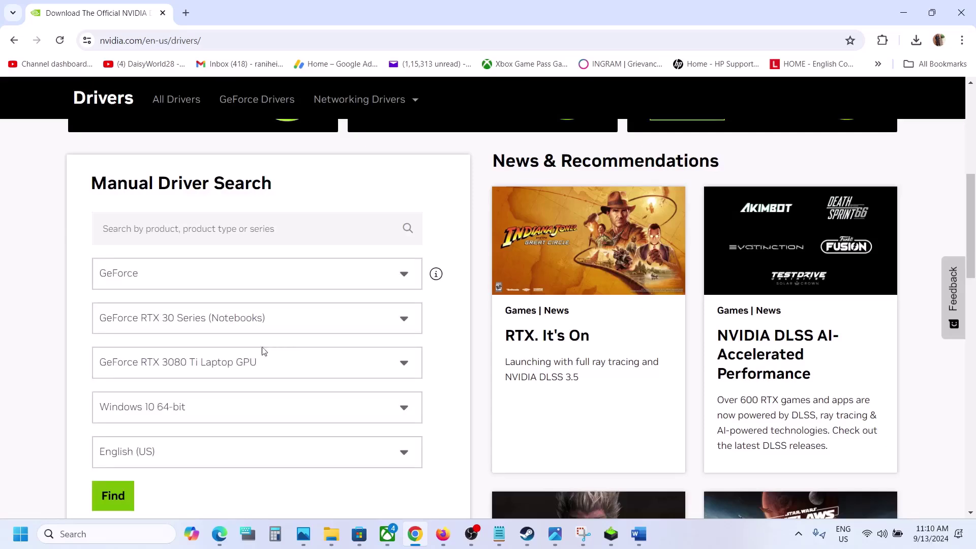
pyautogui.click(233, 364)
pyautogui.scroll(-3, 242, 437)
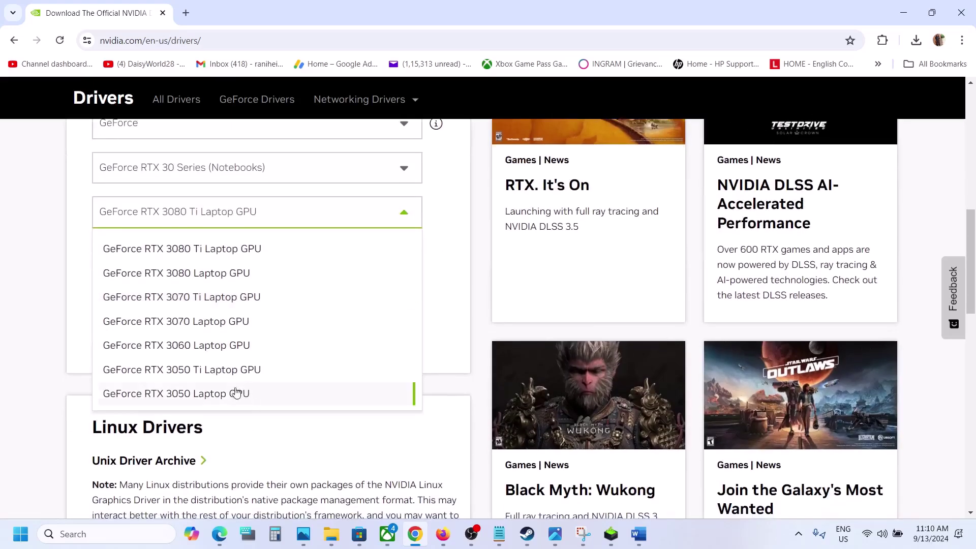
pyautogui.click(222, 395)
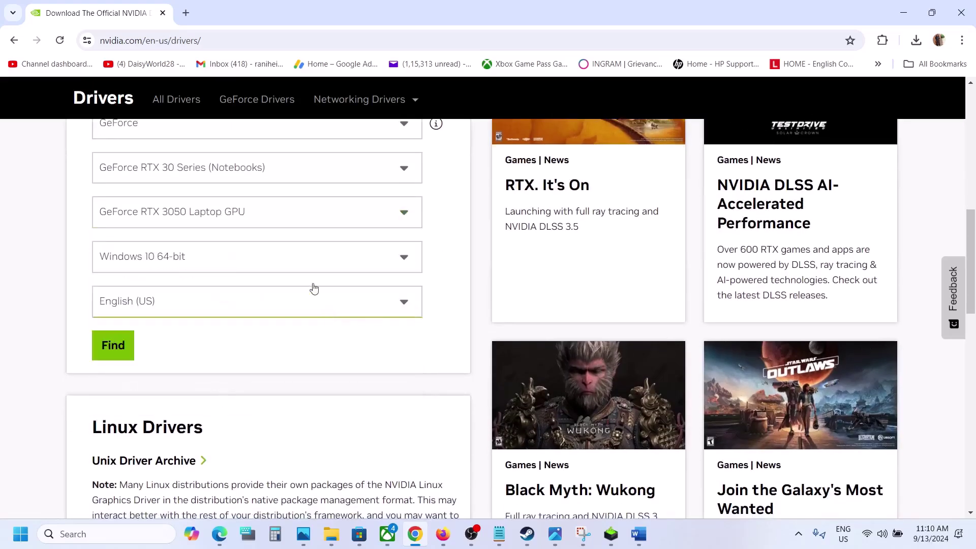
# Step: Set the driver search's operating system to Windows 11 and run the search
pyautogui.click(256, 260)
pyautogui.click(153, 318)
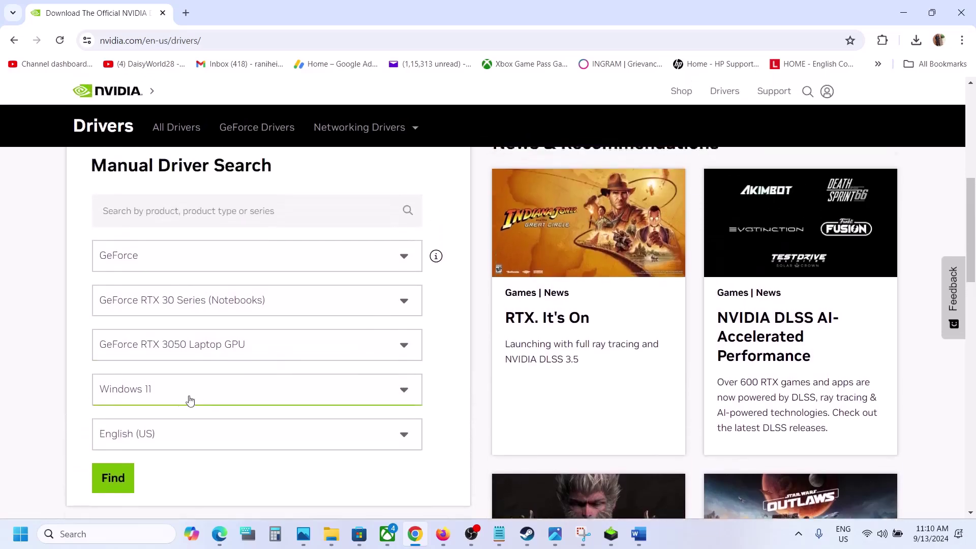
pyautogui.click(124, 498)
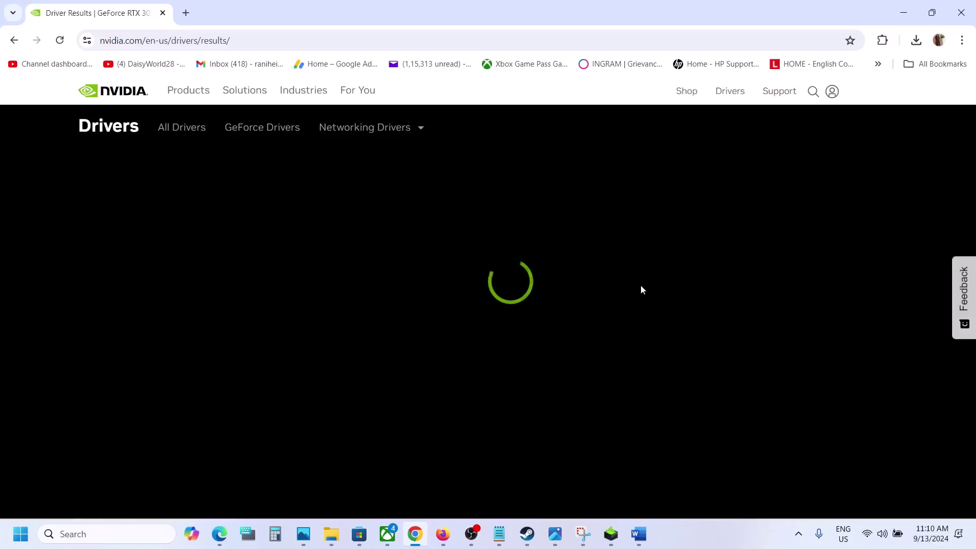
# Step: Download the GeForce Game Ready Driver 561.09 from the search results and check its download progress
pyautogui.scroll(-2, 537, 314)
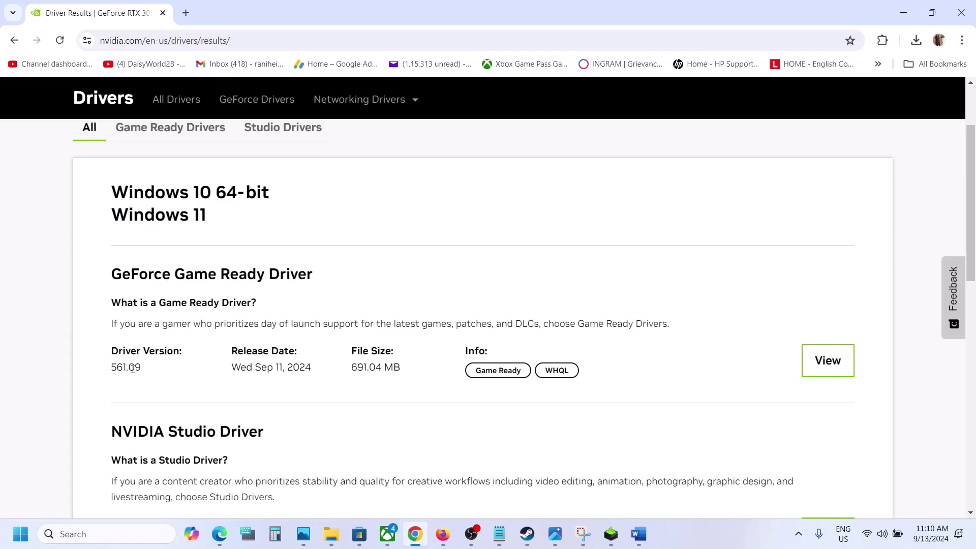
pyautogui.click(829, 363)
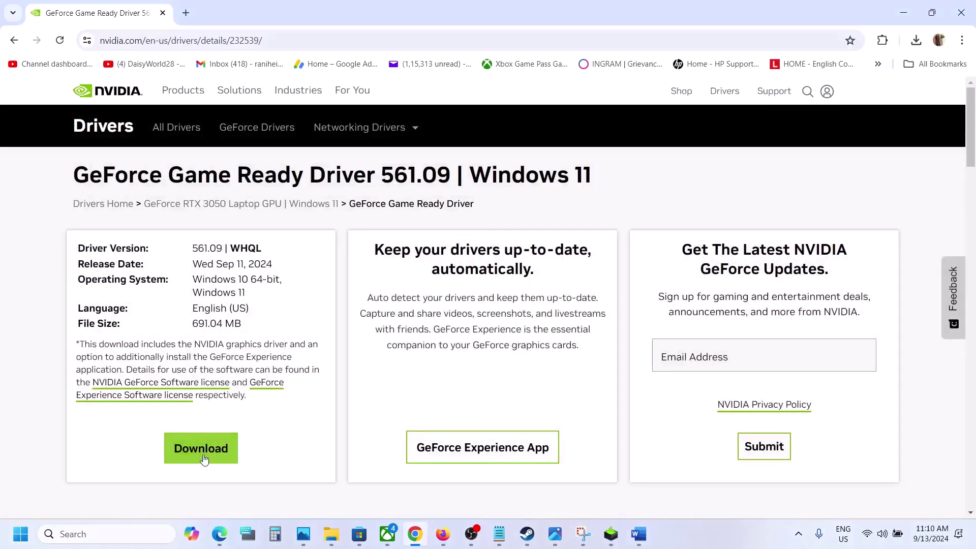
pyautogui.click(208, 456)
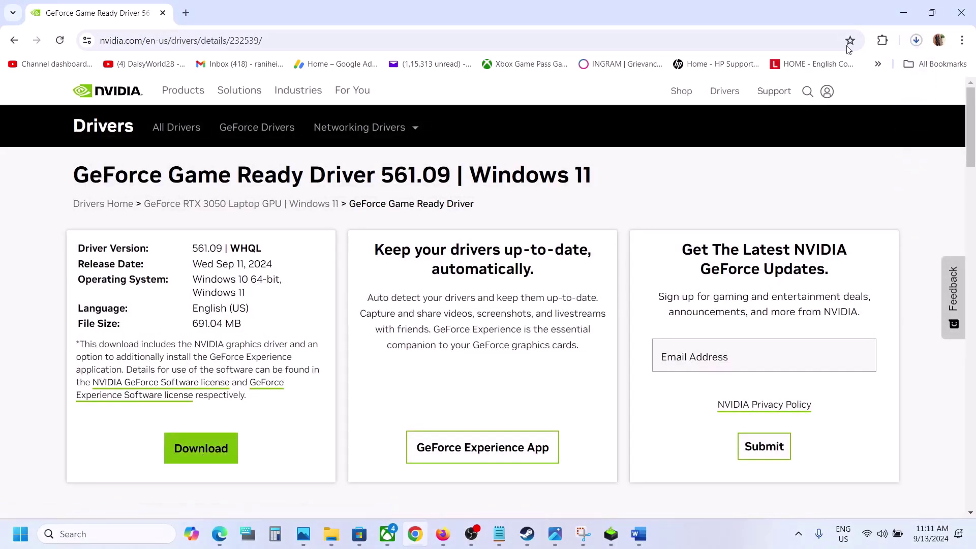
pyautogui.click(917, 40)
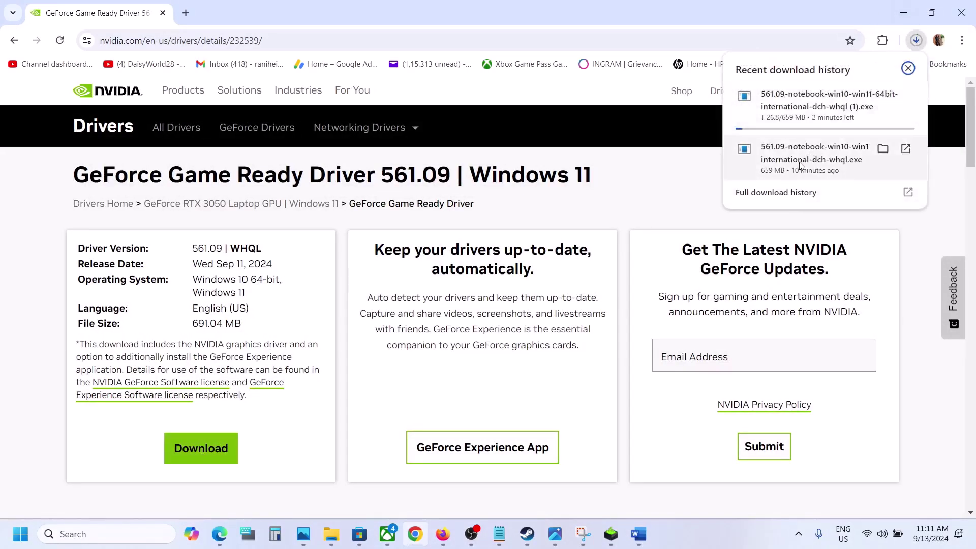
# Step: In the NVIDIA Installer, accept the license, choose Custom (Advanced), and proceed with Perform a clean installation enabled
pyautogui.click(610, 534)
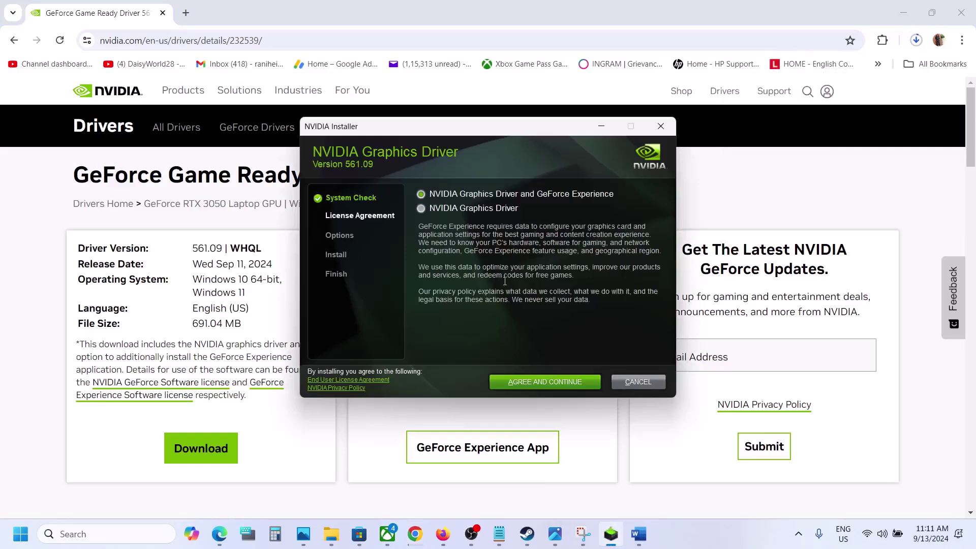
pyautogui.click(544, 377)
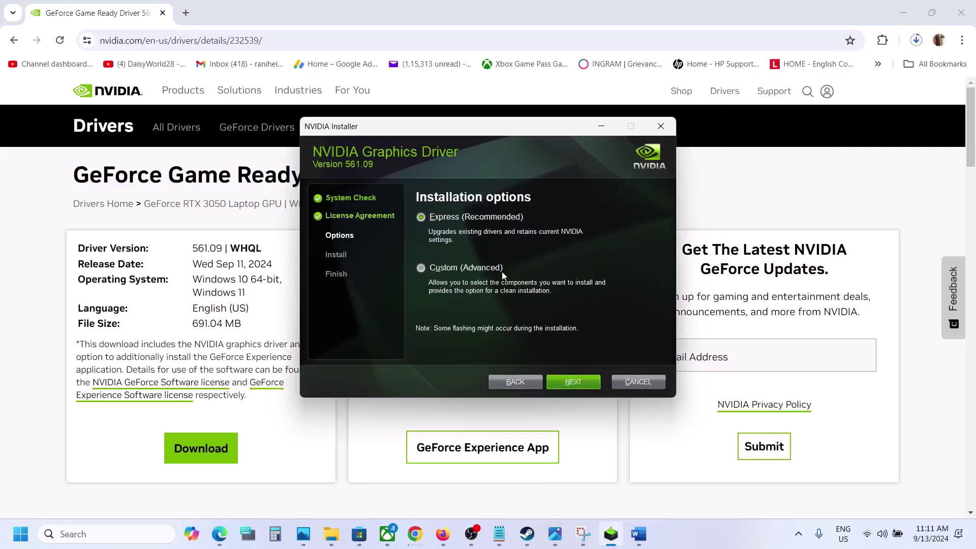
pyautogui.click(422, 268)
pyautogui.click(578, 384)
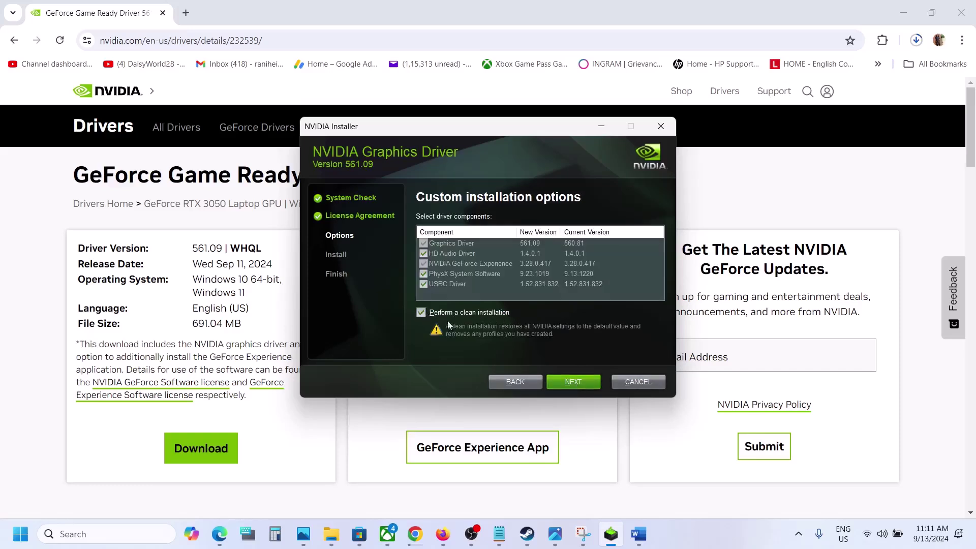
pyautogui.click(574, 383)
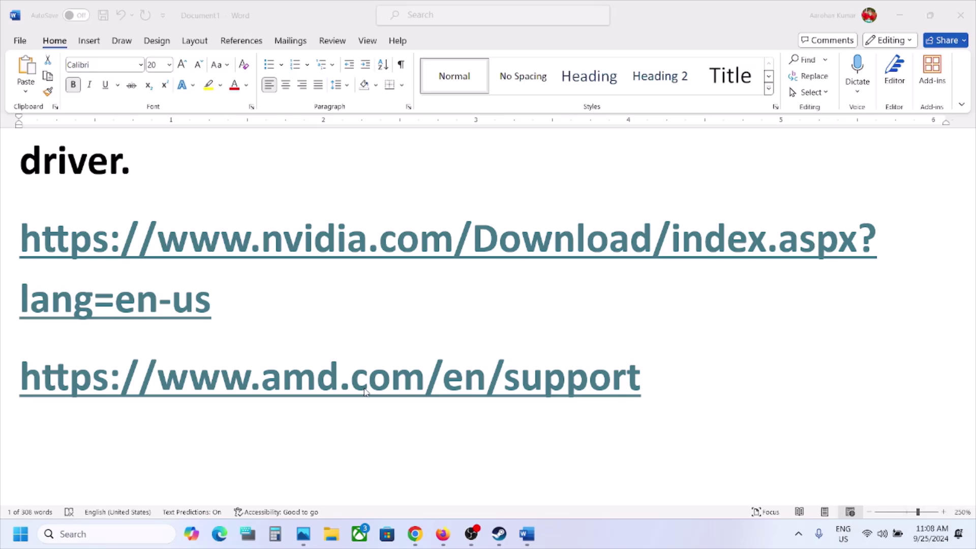
# Step: In the Word notes, highlight the NVIDIA and AMD driver links and read Step 5 on running the game on the dedicated graphics card
pyautogui.hotkey('shift', 'Up')
pyautogui.hotkey('shift', 'Up')
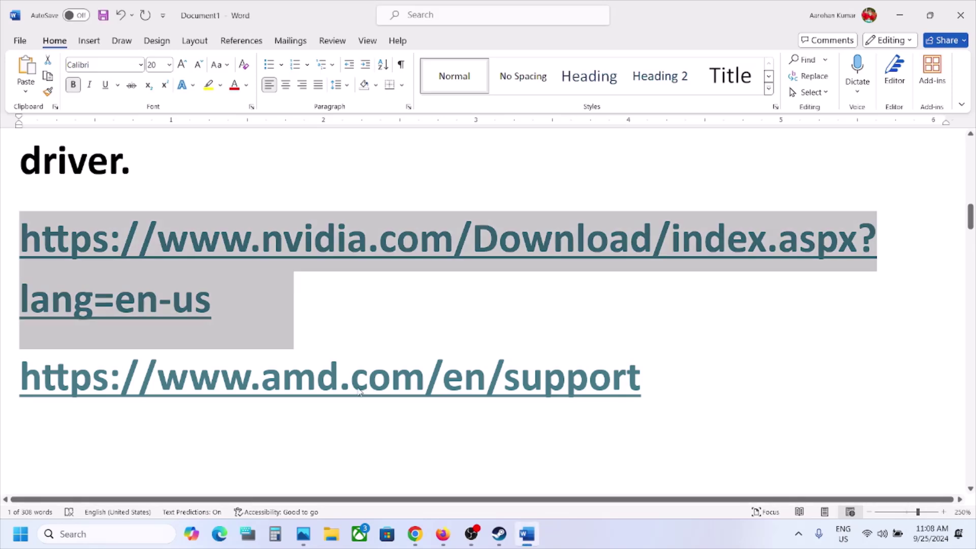
pyautogui.moveTo(166, 378); pyautogui.dragTo(642, 378)
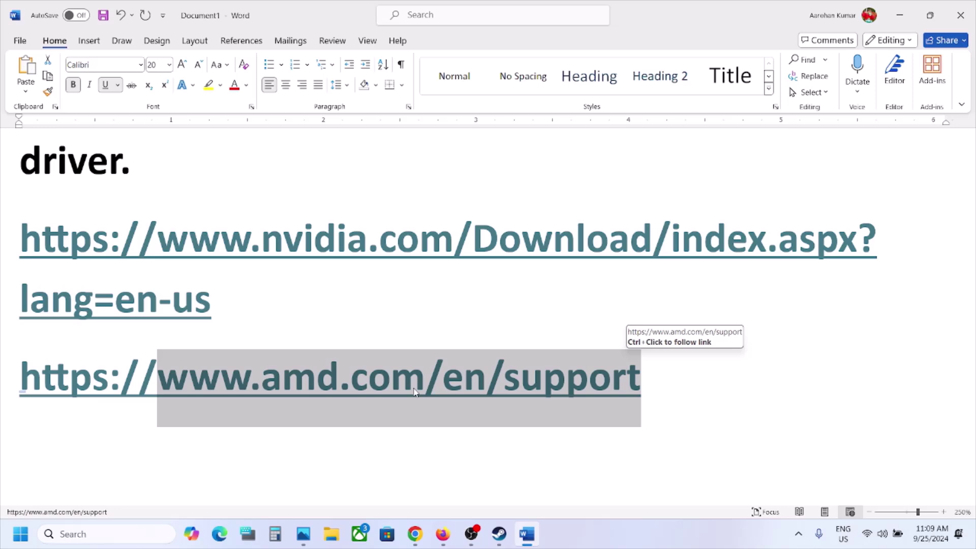
pyautogui.scroll(-5, 391, 426)
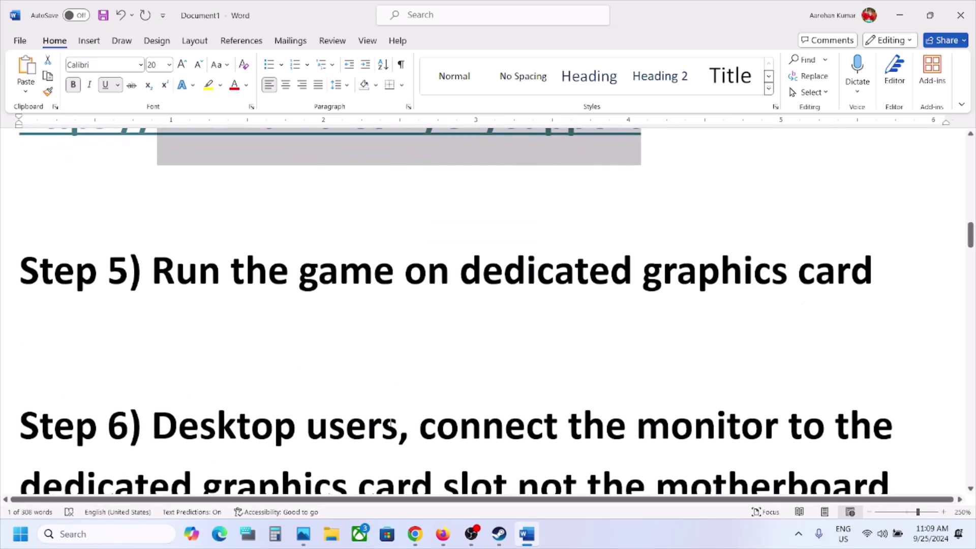
pyautogui.scroll(2, 390, 421)
pyautogui.doubleClick(678, 370)
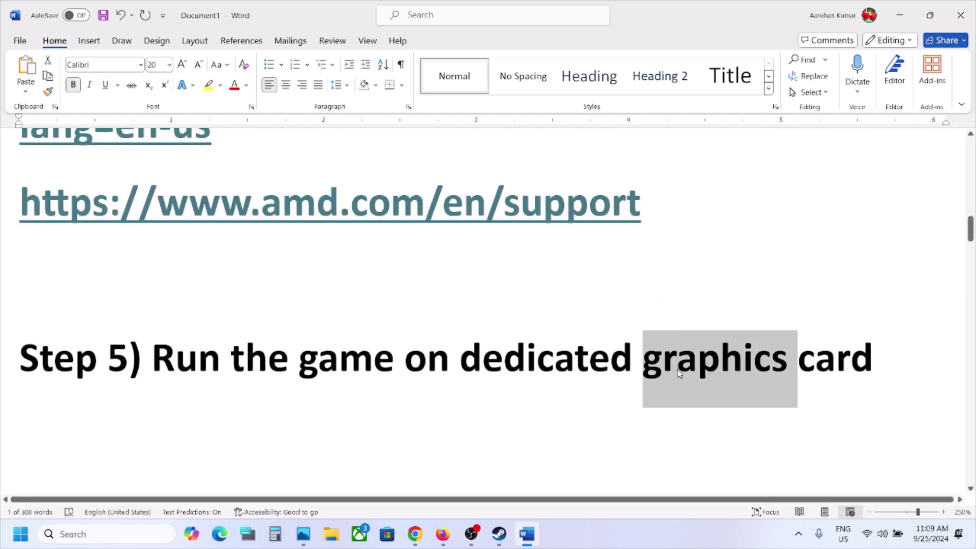
# Step: Search Windows for "graphics" and open Graphics settings
pyautogui.click(116, 534)
pyautogui.write('graphics')
pyautogui.press('Return')
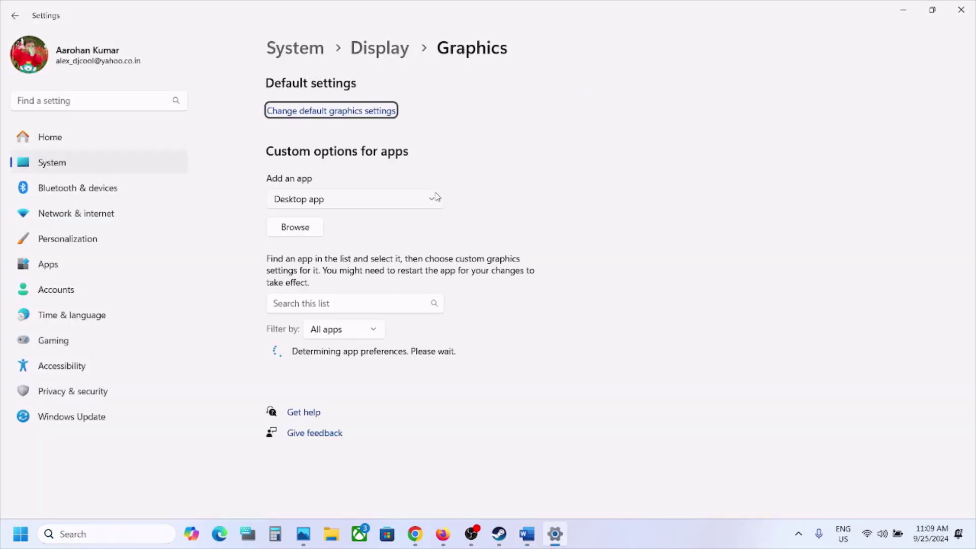
pyautogui.click(98, 533)
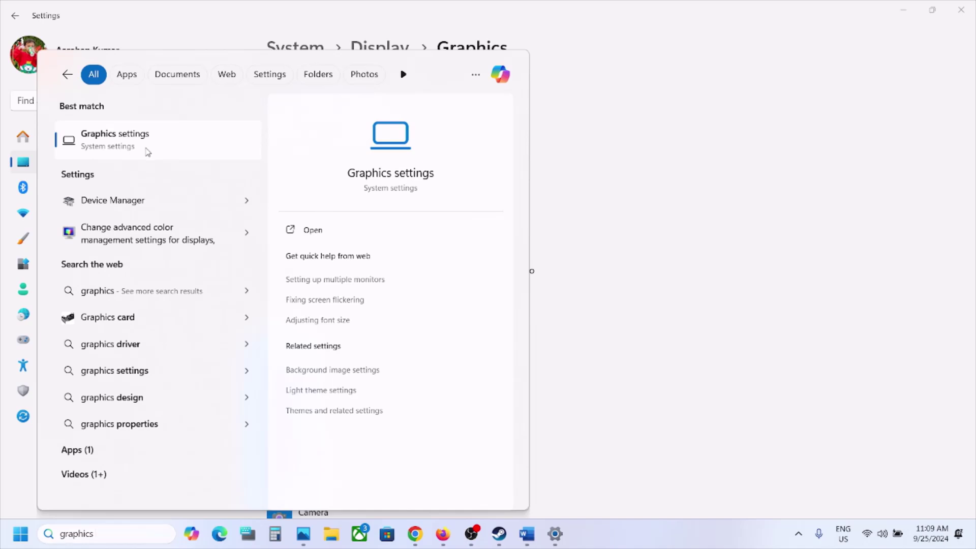
pyautogui.click(148, 152)
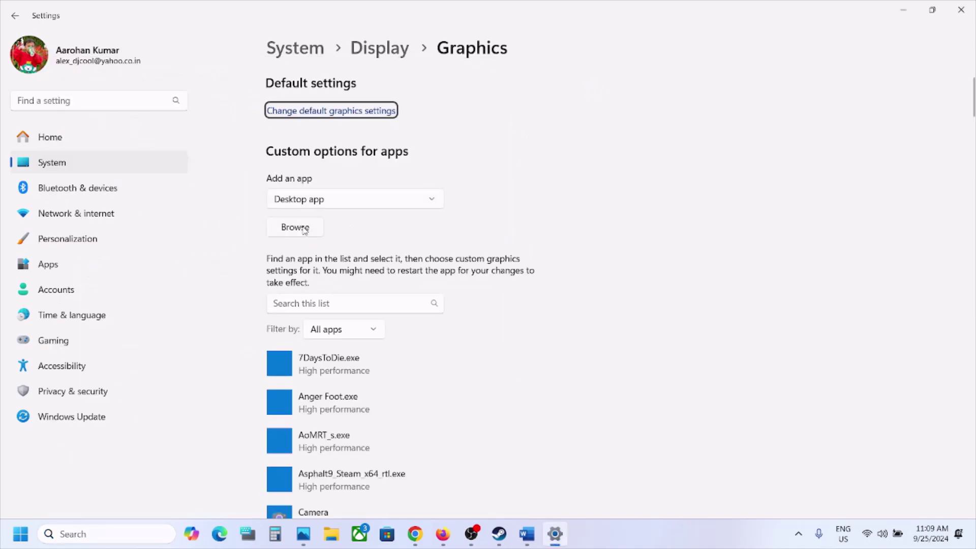
# Step: Browse for a desktop app to add, going to C:\Program Files (x86)\Steam\steamapps\common
pyautogui.click(298, 228)
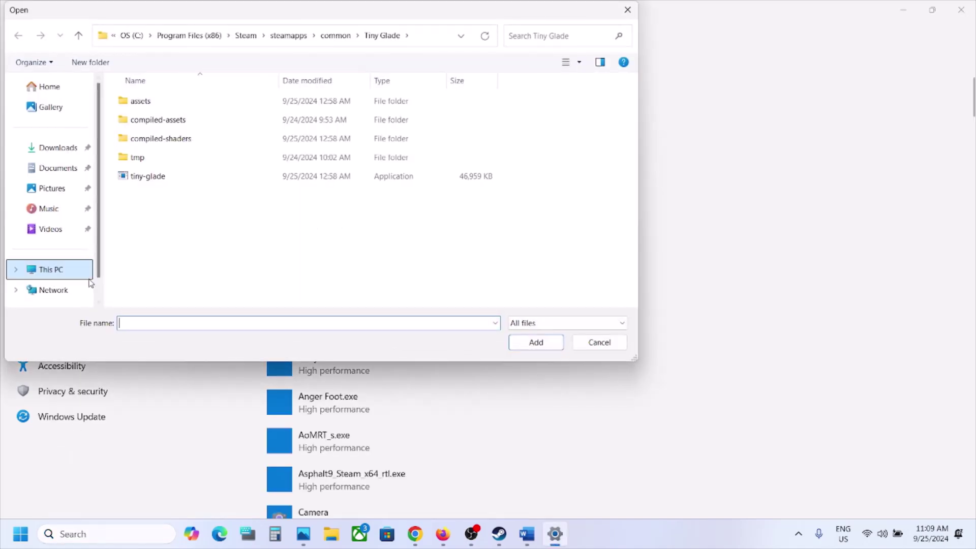
pyautogui.click(68, 274)
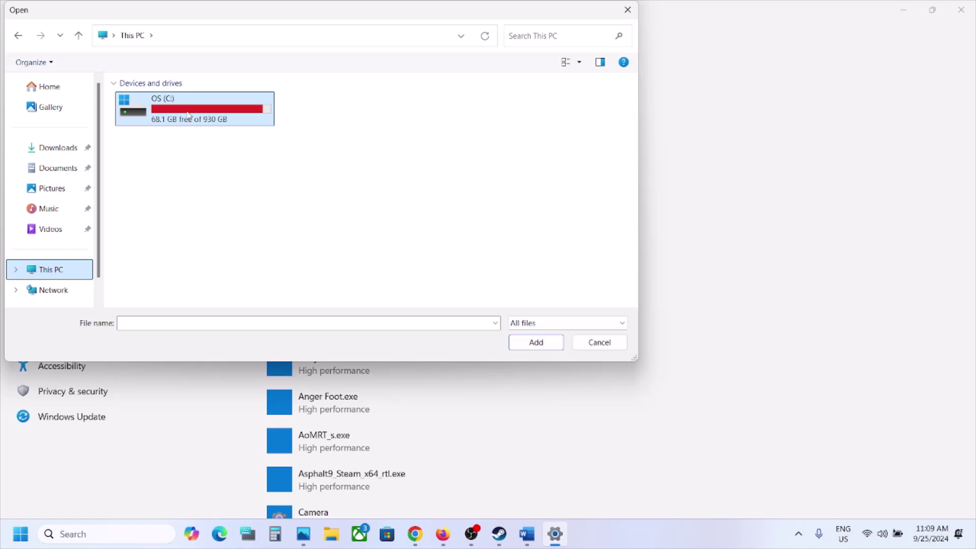
pyautogui.doubleClick(188, 116)
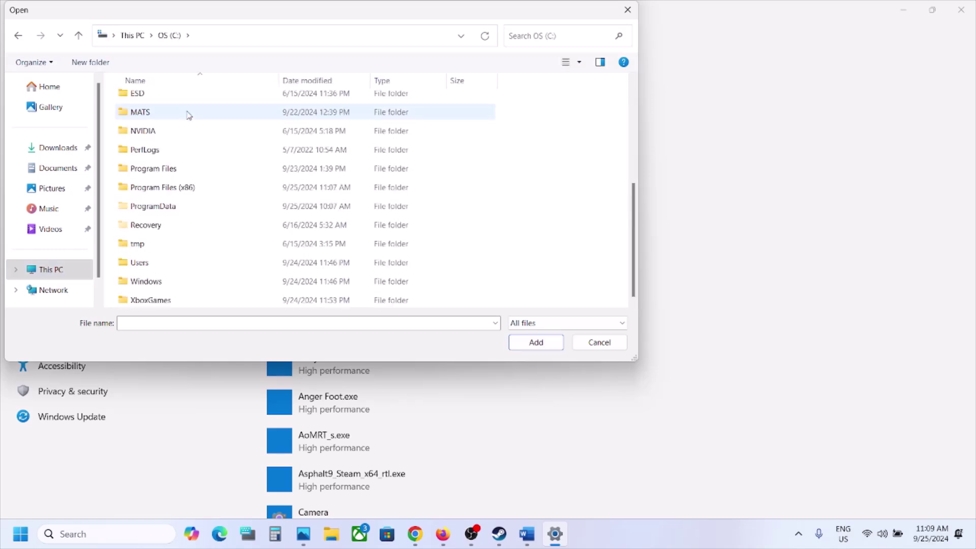
pyautogui.doubleClick(182, 187)
pyautogui.scroll(-1, 178, 219)
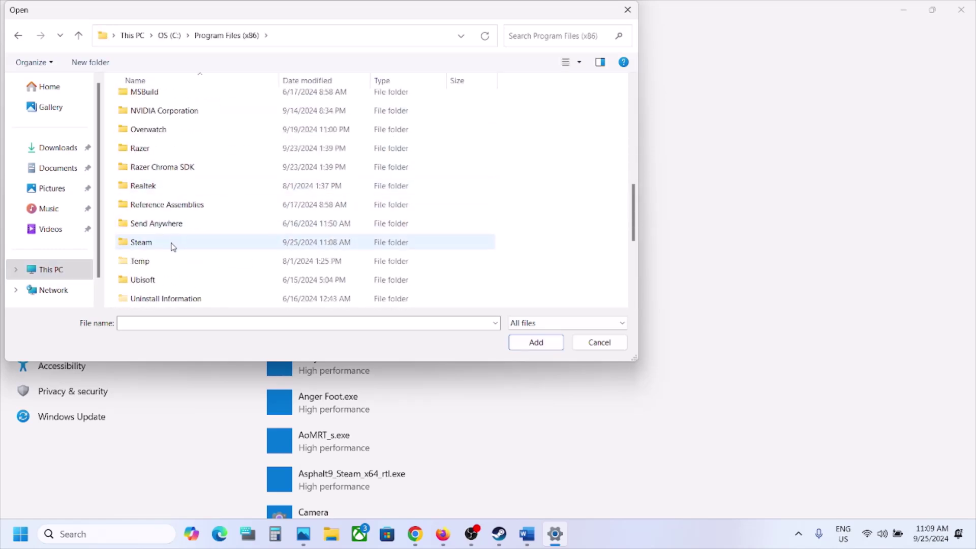
pyautogui.doubleClick(173, 247)
pyautogui.scroll(-4, 178, 213)
pyautogui.click(149, 187)
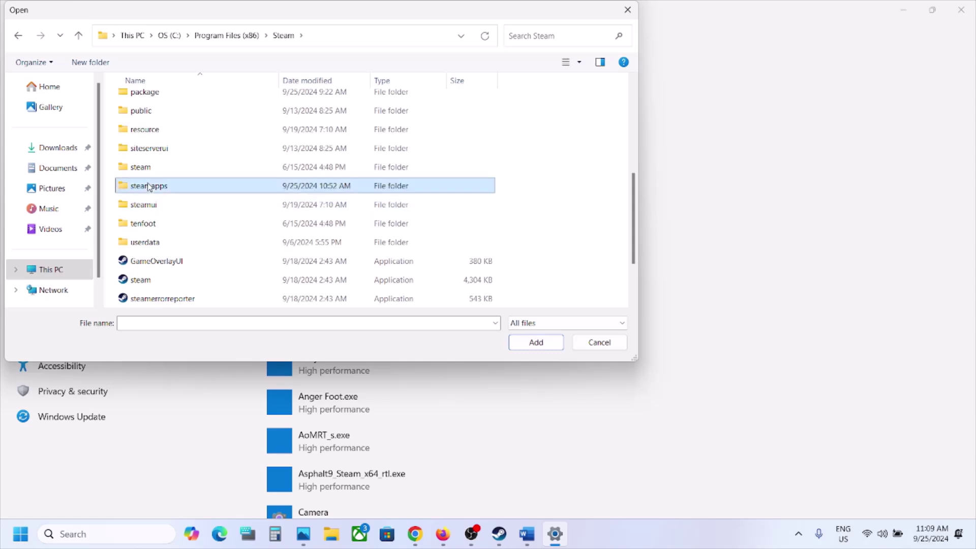
pyautogui.doubleClick(149, 187)
pyautogui.doubleClick(167, 101)
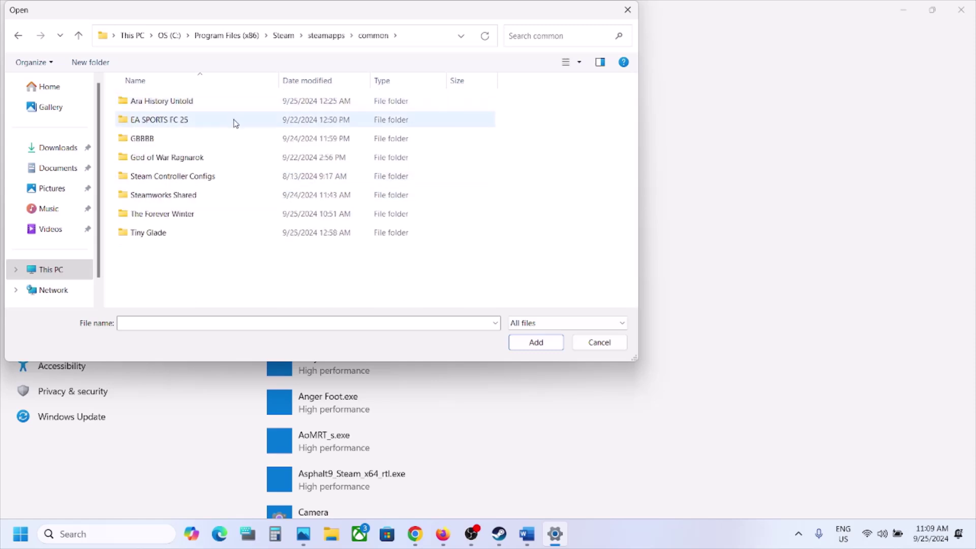
# Step: Add the ForeverWinter application from The Forever Winter\Windows folder to the custom graphics apps
pyautogui.doubleClick(186, 214)
pyautogui.doubleClick(159, 105)
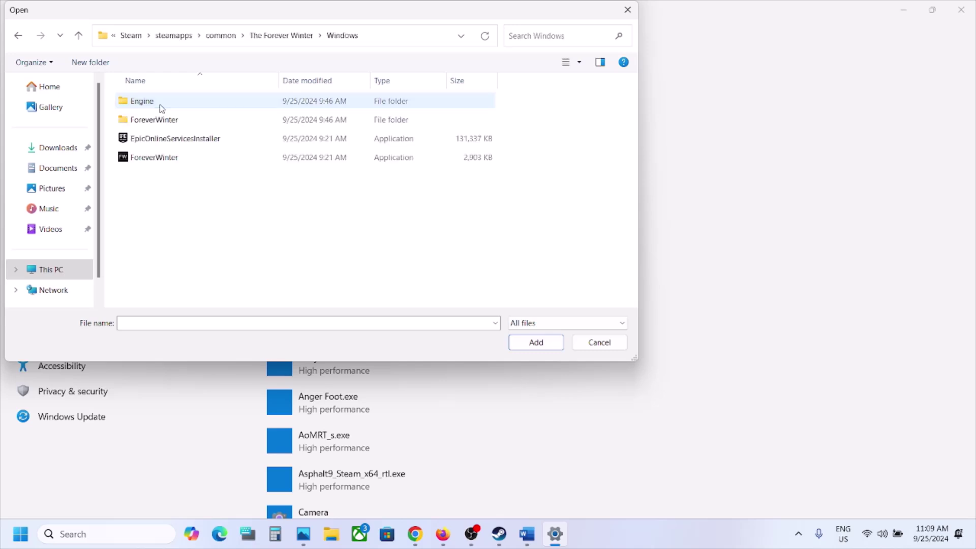
pyautogui.click(169, 159)
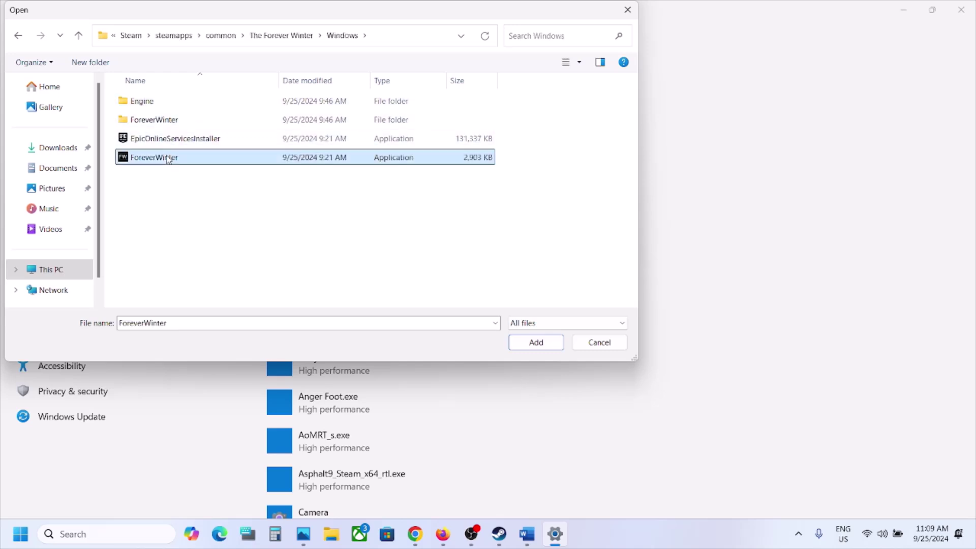
pyautogui.click(534, 342)
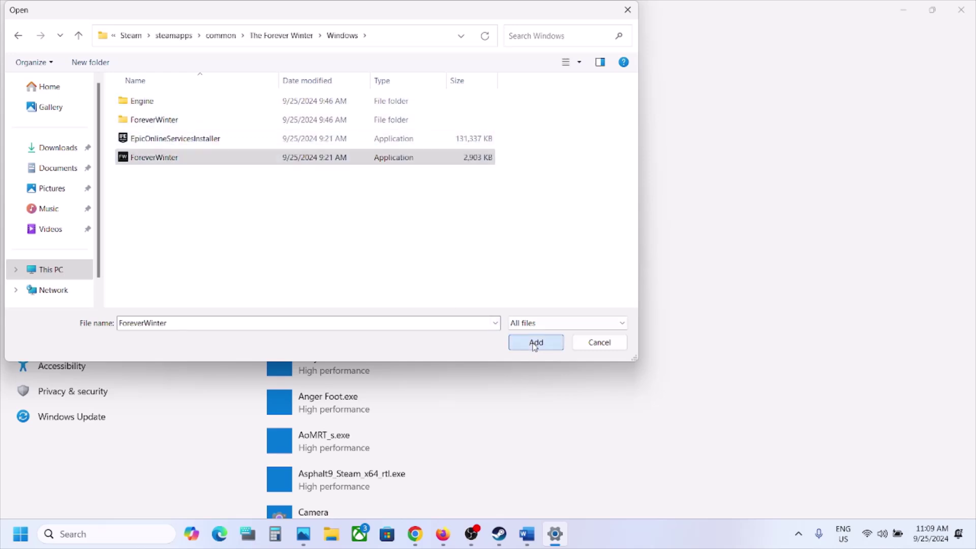
# Step: Set the graphics preference of ForeverWinter.exe to High performance and save it
pyautogui.click(444, 328)
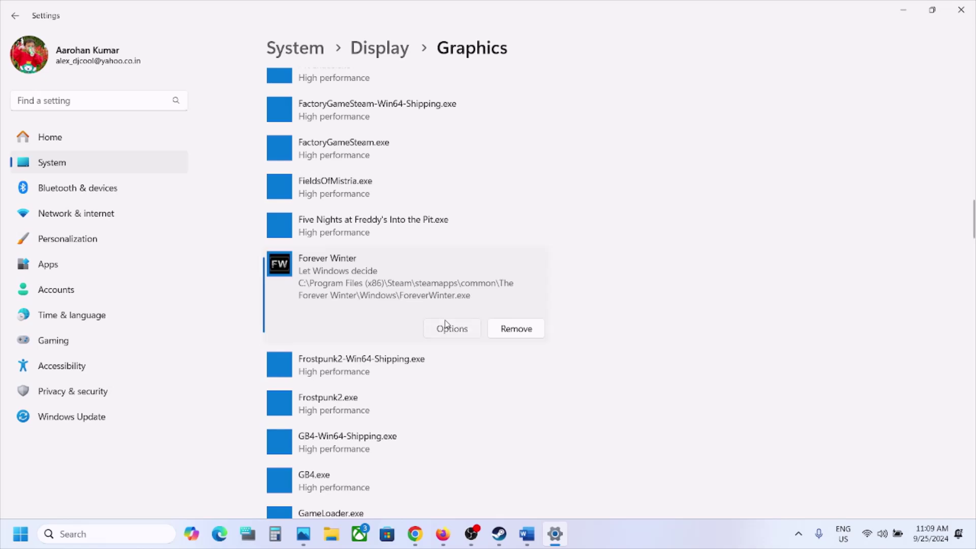
pyautogui.click(380, 258)
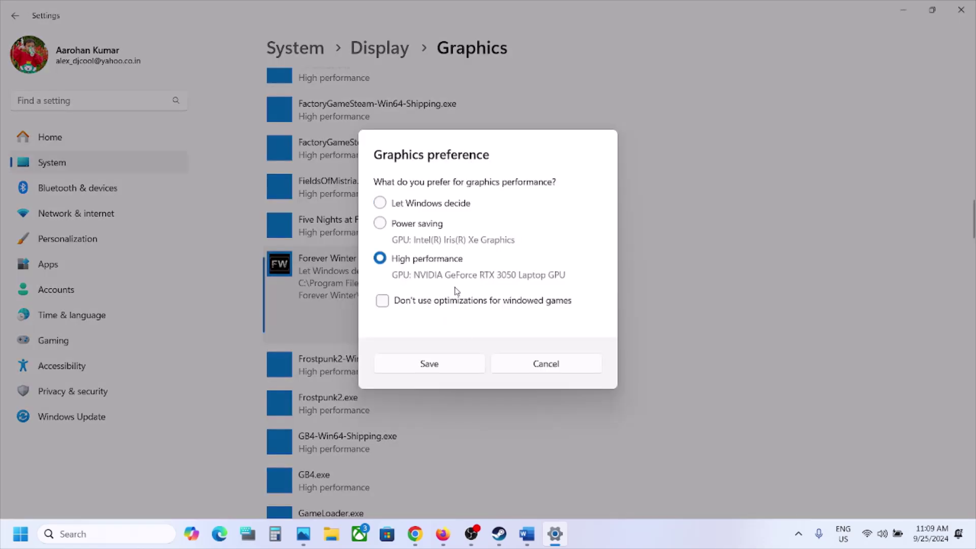
pyautogui.click(434, 364)
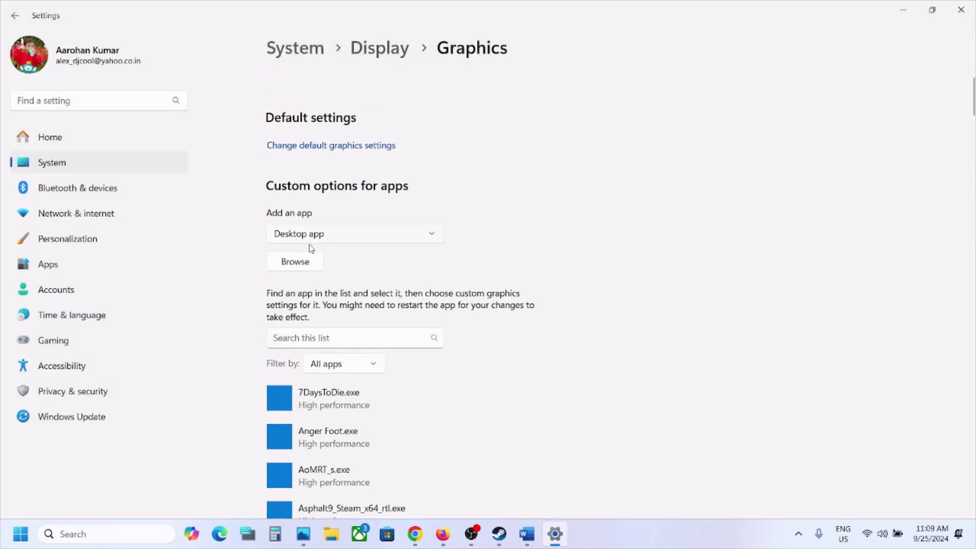
# Step: Add the ForeverWinter-Win64-Shipping application from ForeverWinter\Binaries\Win64 to the custom graphics apps
pyautogui.click(296, 261)
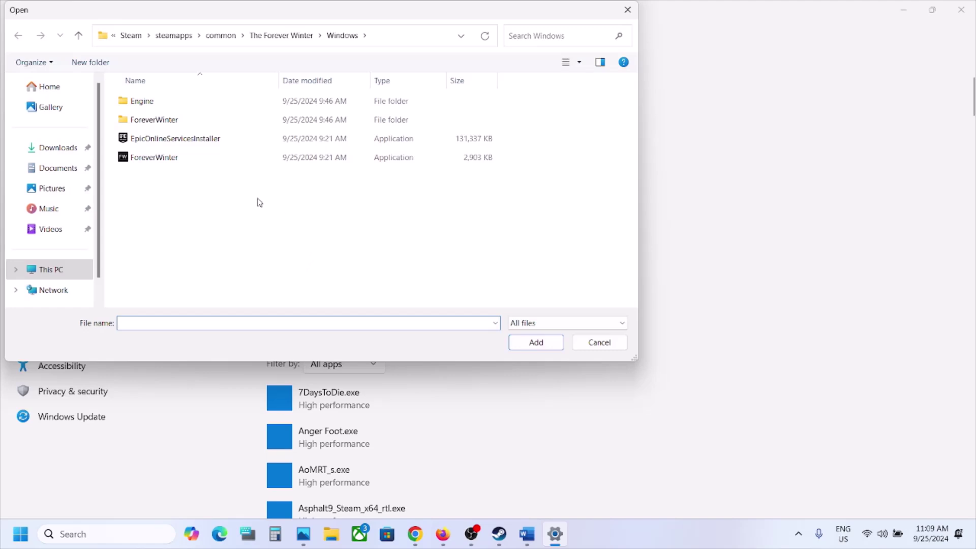
pyautogui.doubleClick(163, 120)
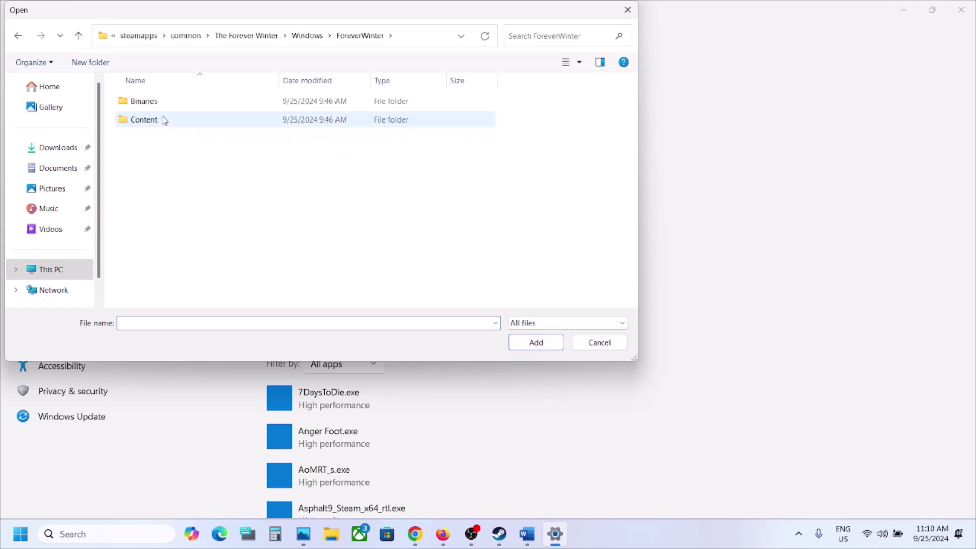
pyautogui.doubleClick(155, 106)
pyautogui.doubleClick(153, 103)
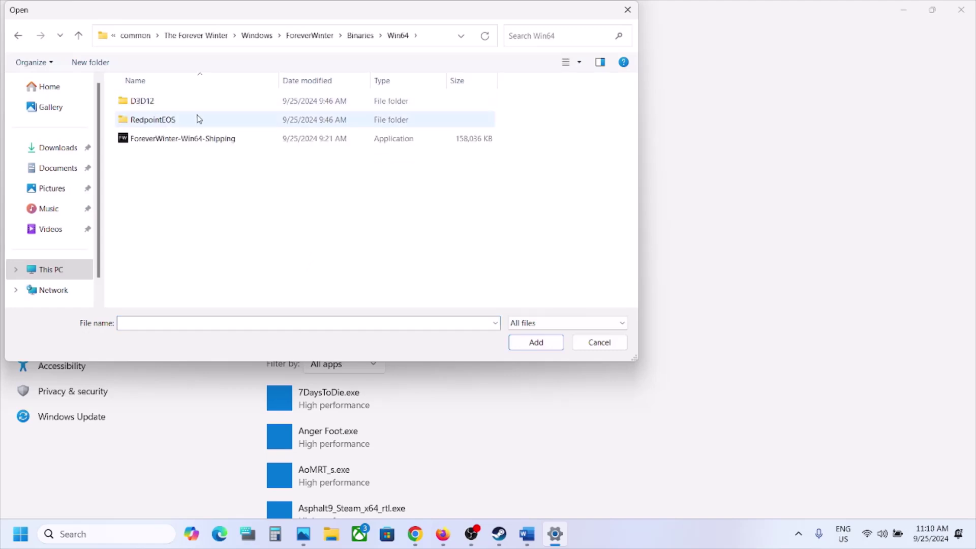
pyautogui.click(191, 138)
pyautogui.click(539, 346)
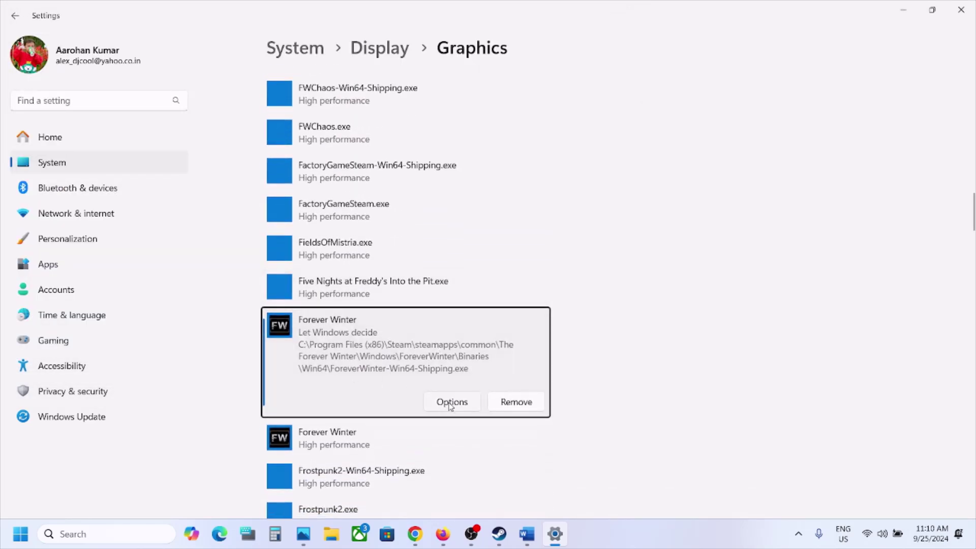
# Step: Set the graphics preference of ForeverWinter-Win64-Shipping.exe to High performance and save it
pyautogui.click(452, 402)
pyautogui.click(409, 260)
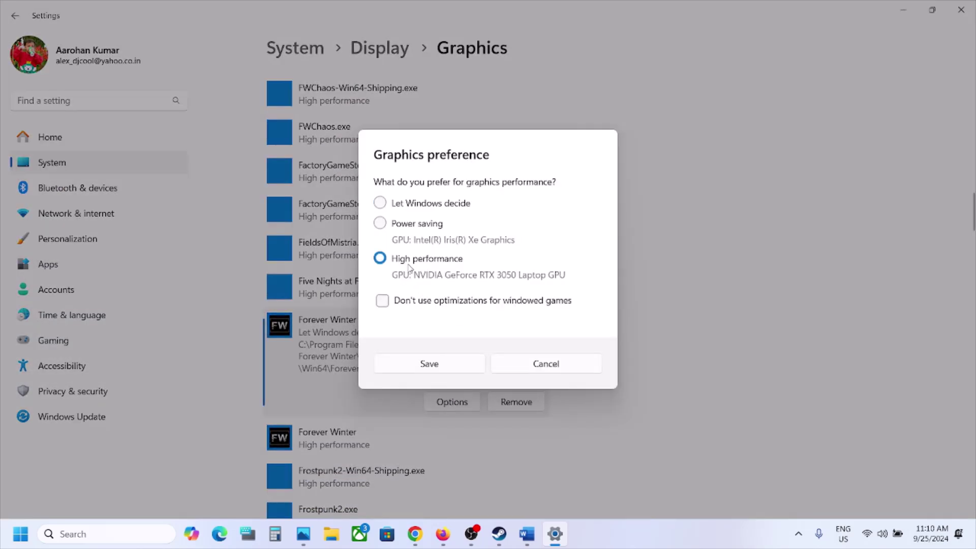
pyautogui.click(429, 364)
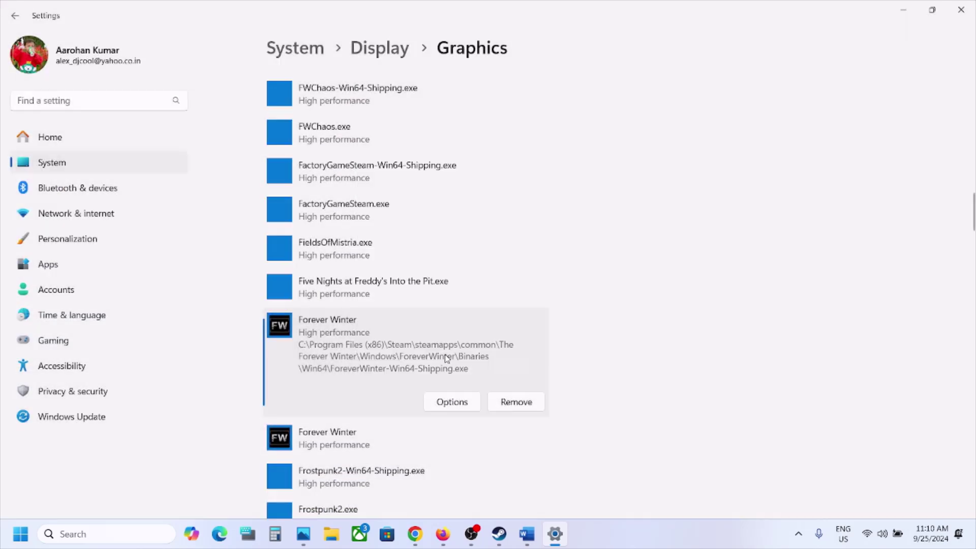
# Step: Close Settings and review Step 6 in the Word notes about connecting the monitor to the dedicated graphics card slot
pyautogui.click(961, 10)
pyautogui.scroll(-5, 354, 368)
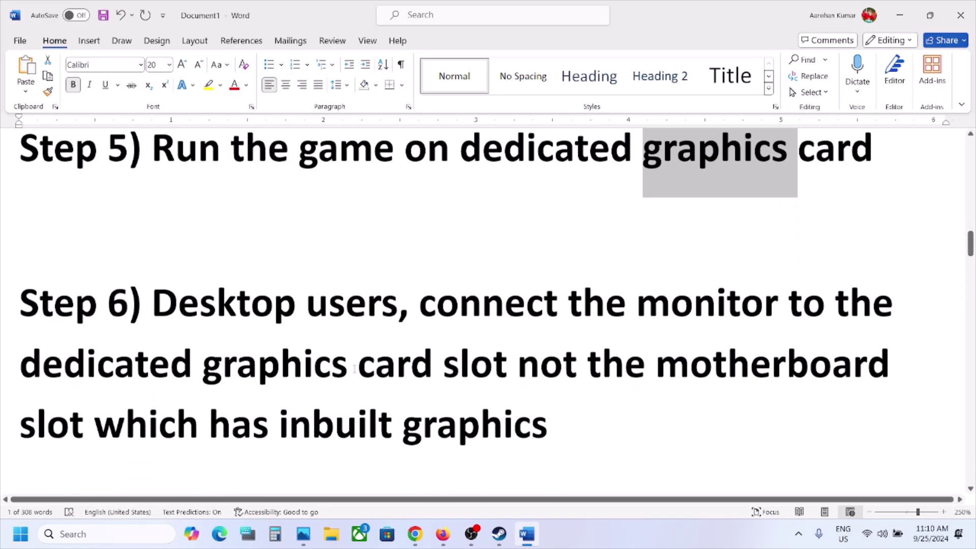
pyautogui.moveTo(157, 317); pyautogui.dragTo(558, 301)
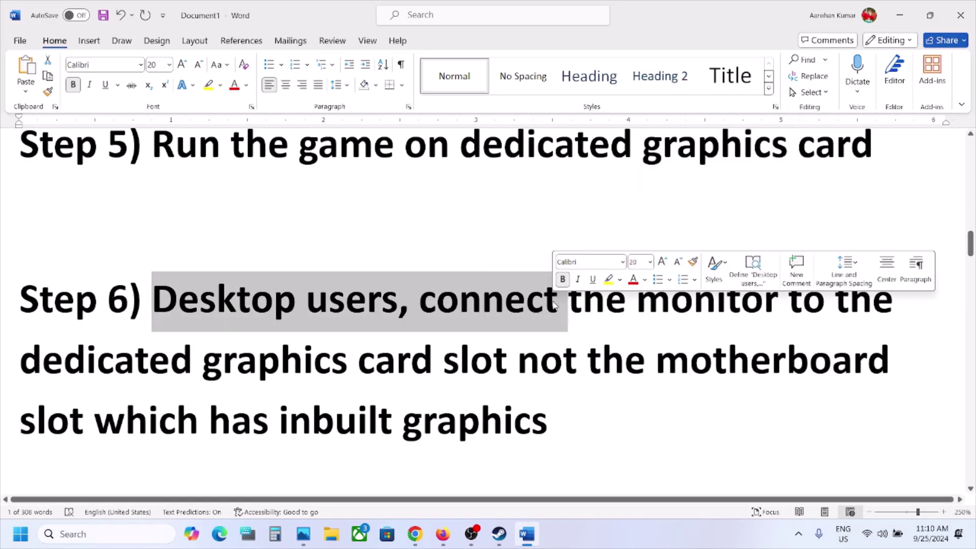
pyautogui.click(558, 300)
pyautogui.moveTo(419, 301); pyautogui.dragTo(426, 368)
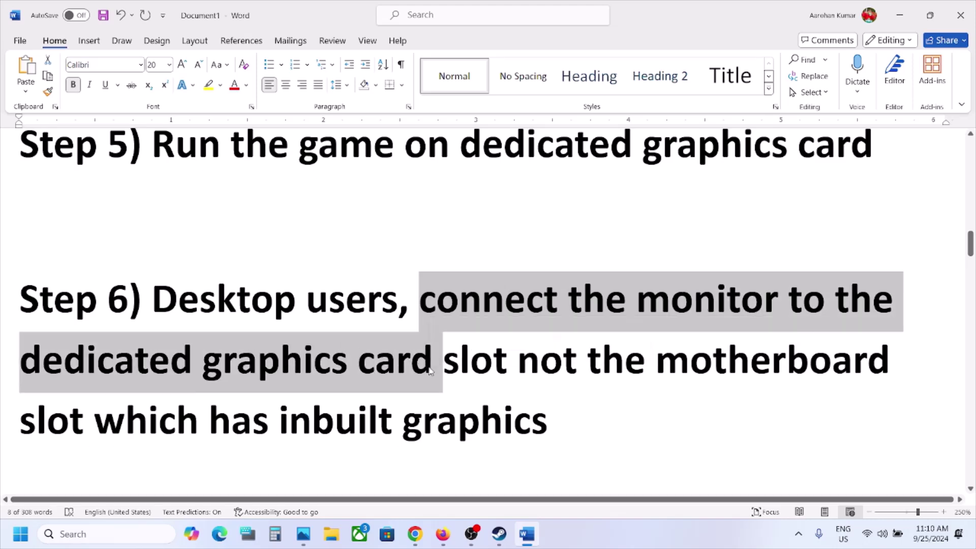
pyautogui.click(430, 369)
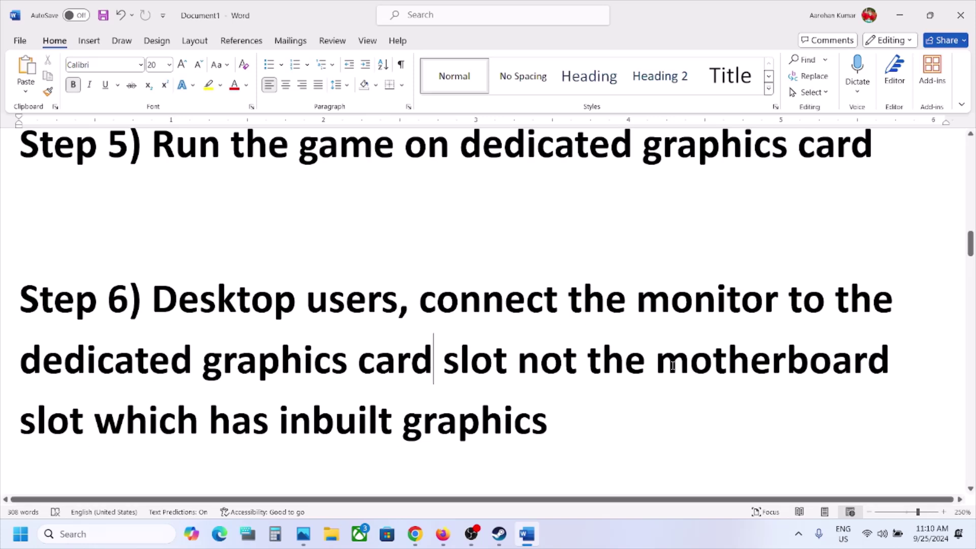
pyautogui.moveTo(673, 365); pyautogui.dragTo(812, 366)
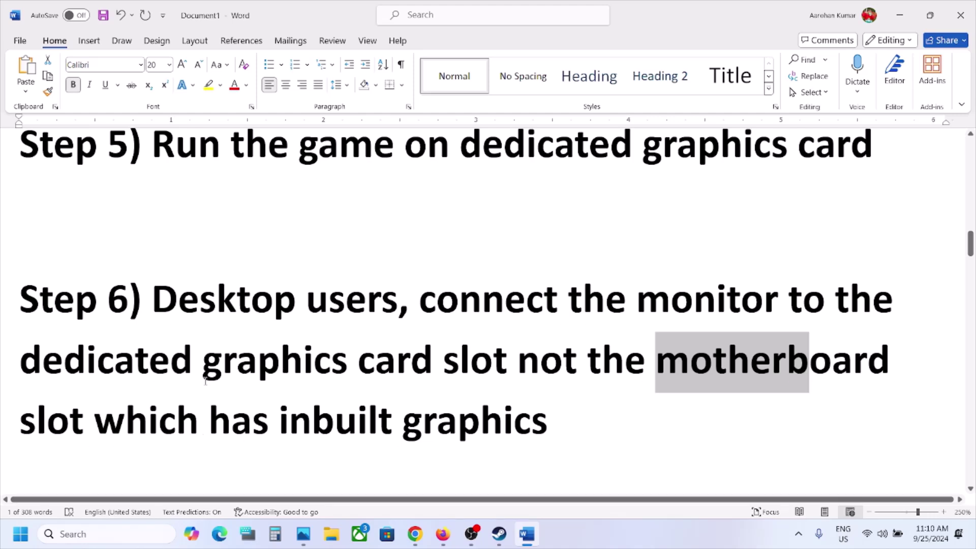
pyautogui.moveTo(656, 364); pyautogui.dragTo(546, 437)
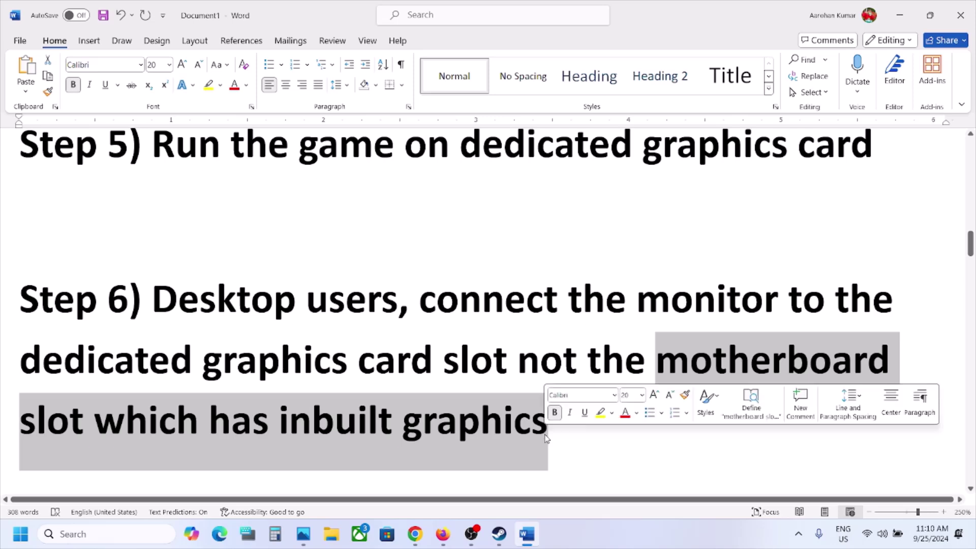
pyautogui.click(545, 436)
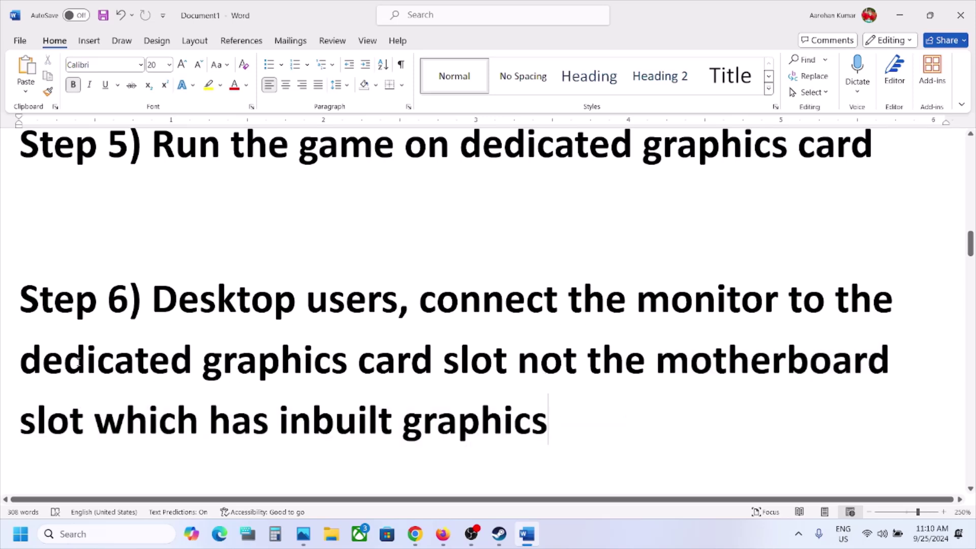
pyautogui.moveTo(21, 361); pyautogui.dragTo(443, 358)
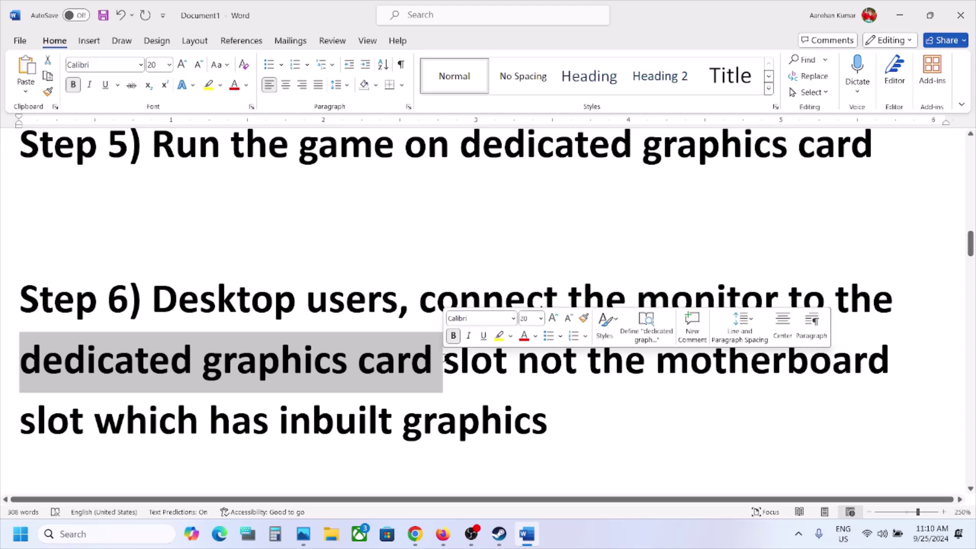
pyautogui.click(443, 358)
# Step: Review Step 7 on updating the BIOS, check the battery charge, and proceed to Step 8 on increasing virtual memory
pyautogui.scroll(-4, 444, 358)
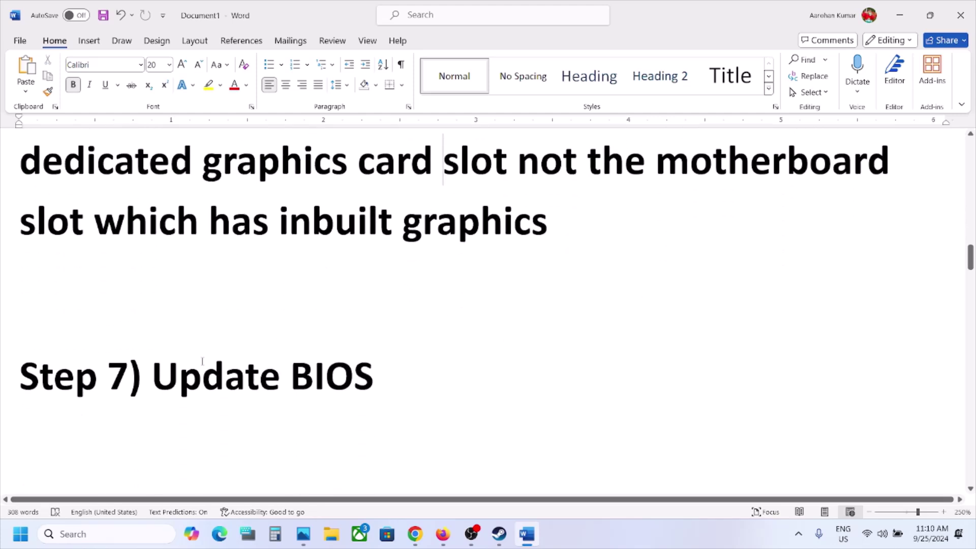
pyautogui.moveTo(202, 362); pyautogui.dragTo(393, 376)
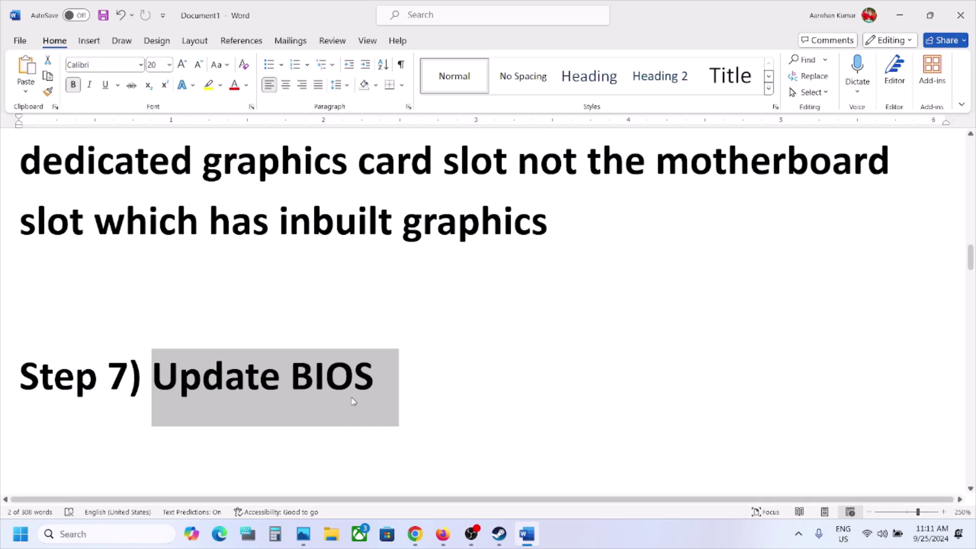
pyautogui.click(898, 542)
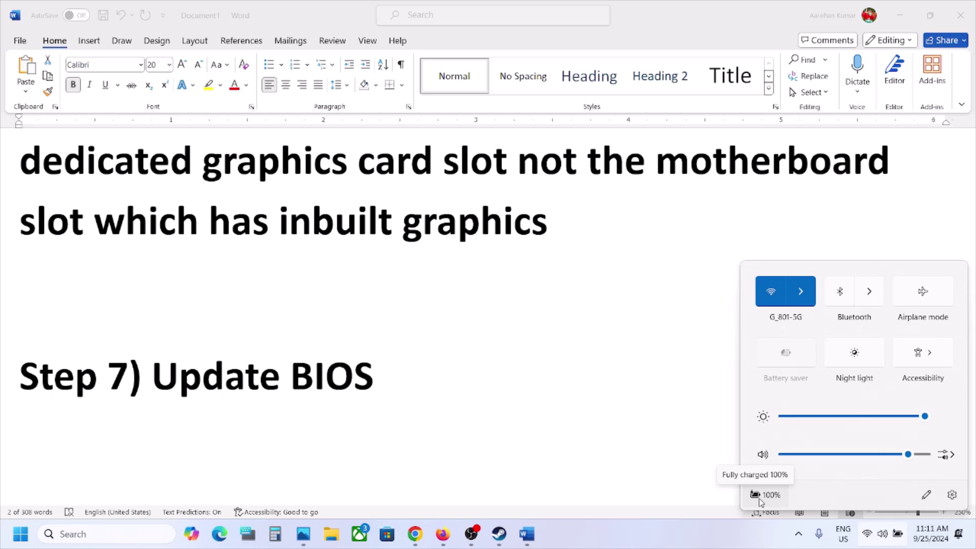
pyautogui.doubleClick(373, 367)
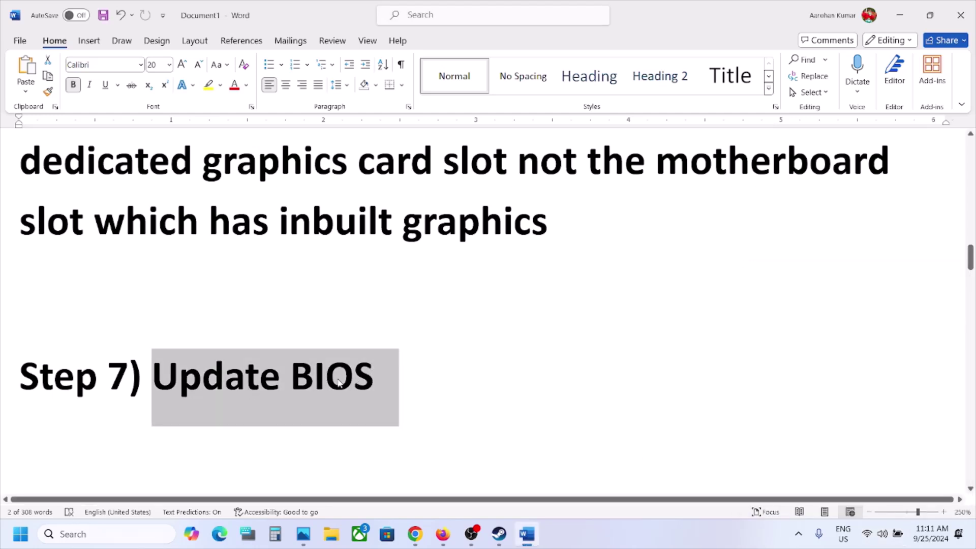
pyautogui.scroll(-5, 339, 383)
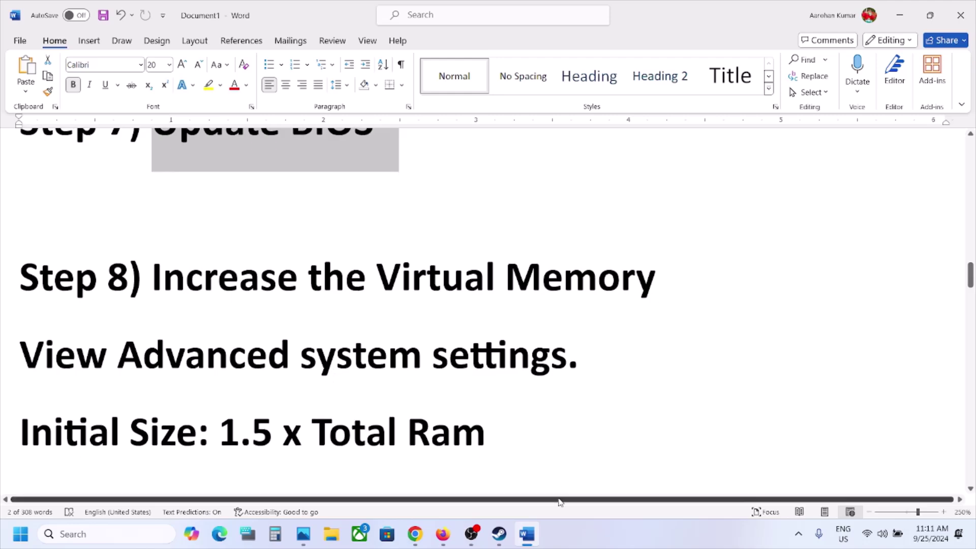
pyautogui.click(595, 547)
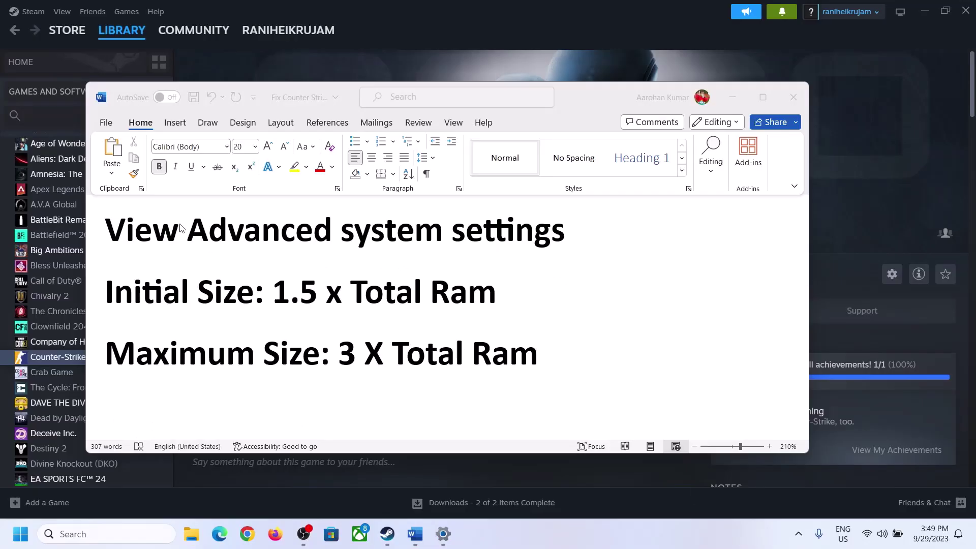
# Step: Copy "View Advanced system settings" from the notes, search Windows for it and open the matching control panel item
pyautogui.click(149, 238)
pyautogui.moveTo(116, 233); pyautogui.dragTo(550, 235)
pyautogui.hotkey('ctrl', 'c')
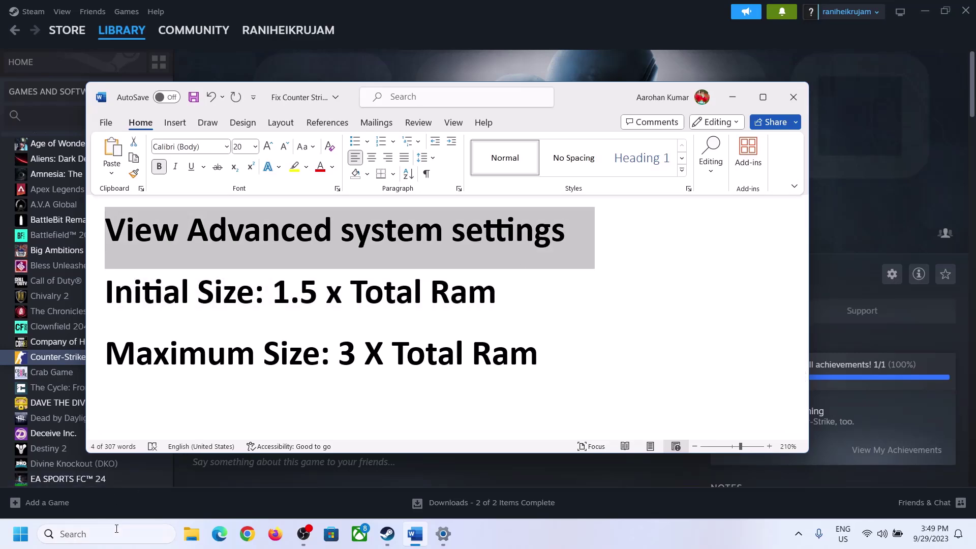
pyautogui.click(115, 533)
pyautogui.hotkey('ctrl', 'v')
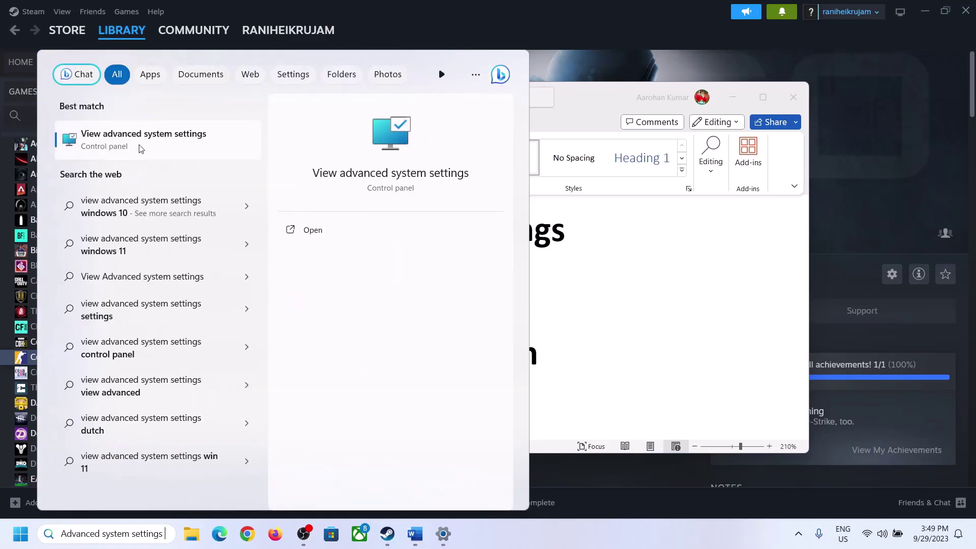
pyautogui.click(138, 147)
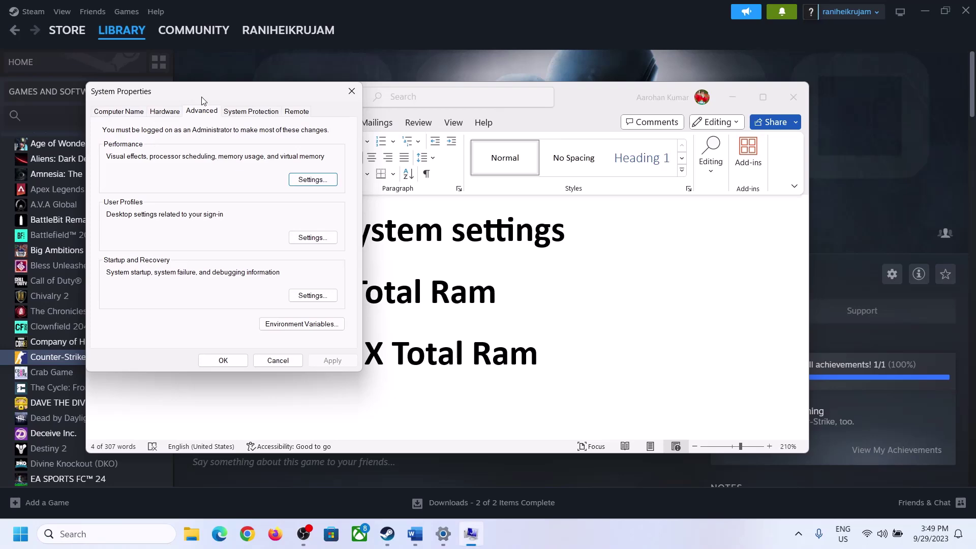
# Step: Open the Virtual Memory settings from the advanced performance options in System Properties
pyautogui.moveTo(203, 98); pyautogui.dragTo(437, 176)
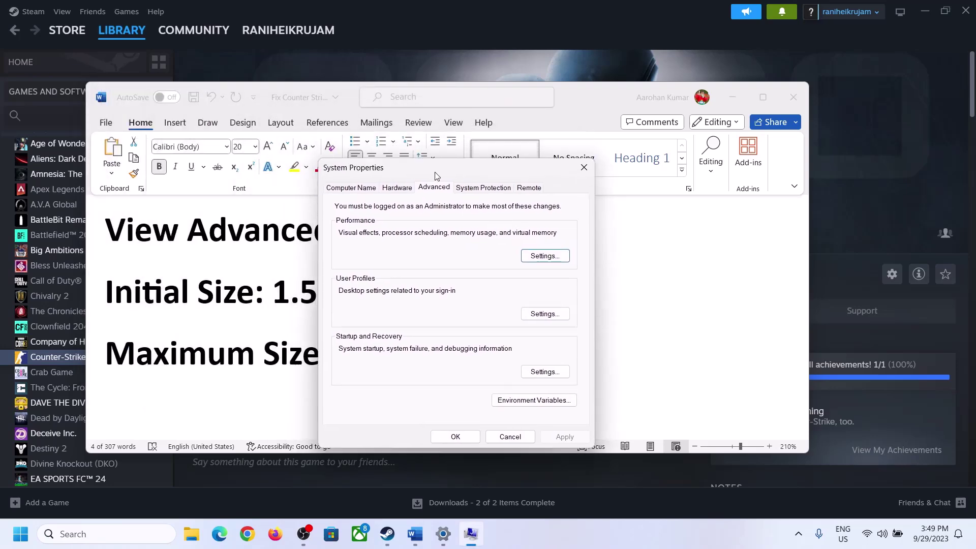
pyautogui.click(548, 259)
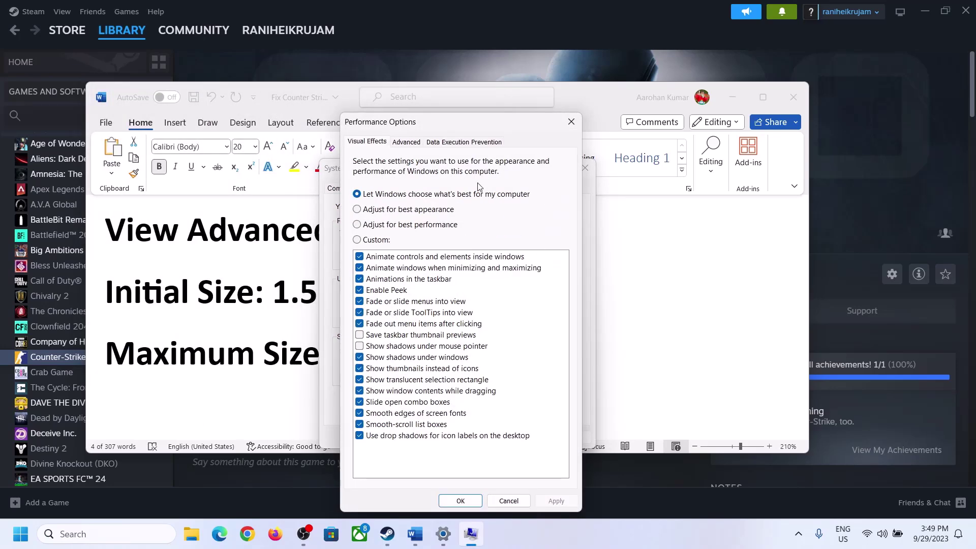
pyautogui.click(407, 142)
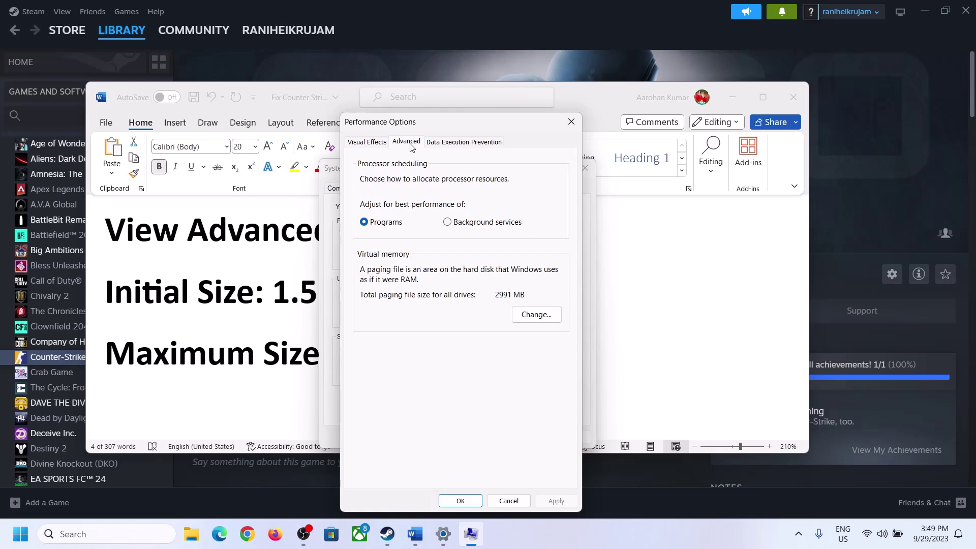
pyautogui.click(541, 316)
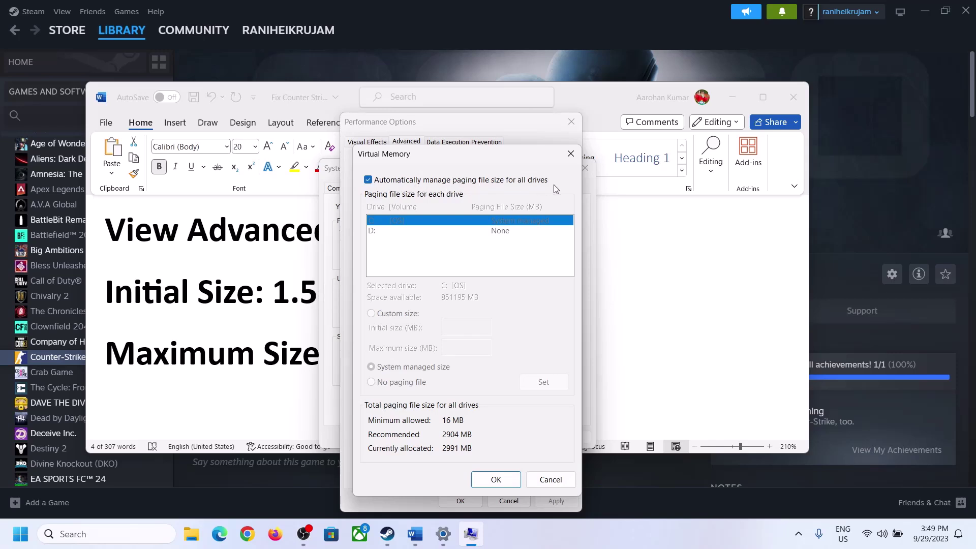
# Step: Disable automatic paging file management for all drives and choose a custom size for drive C:
pyautogui.click(368, 180)
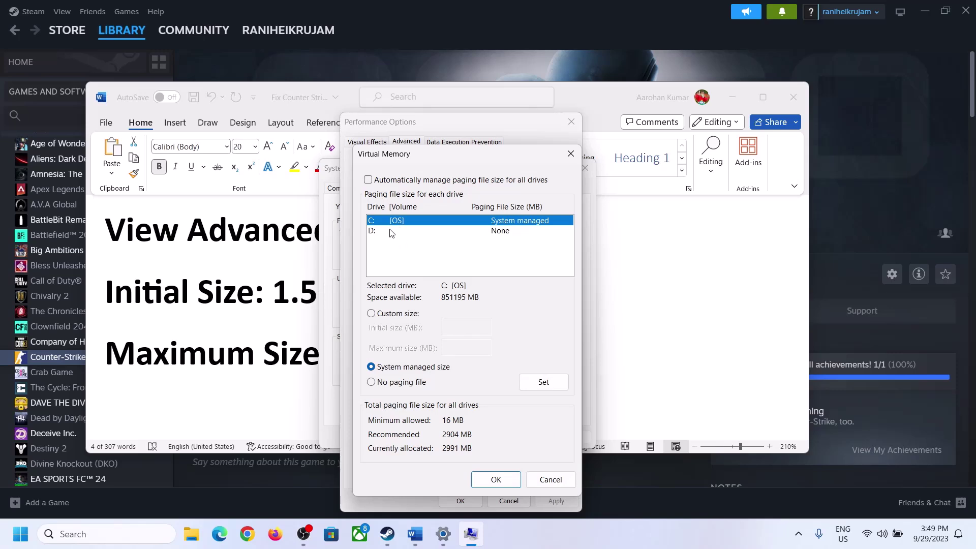
pyautogui.click(383, 223)
pyautogui.click(372, 313)
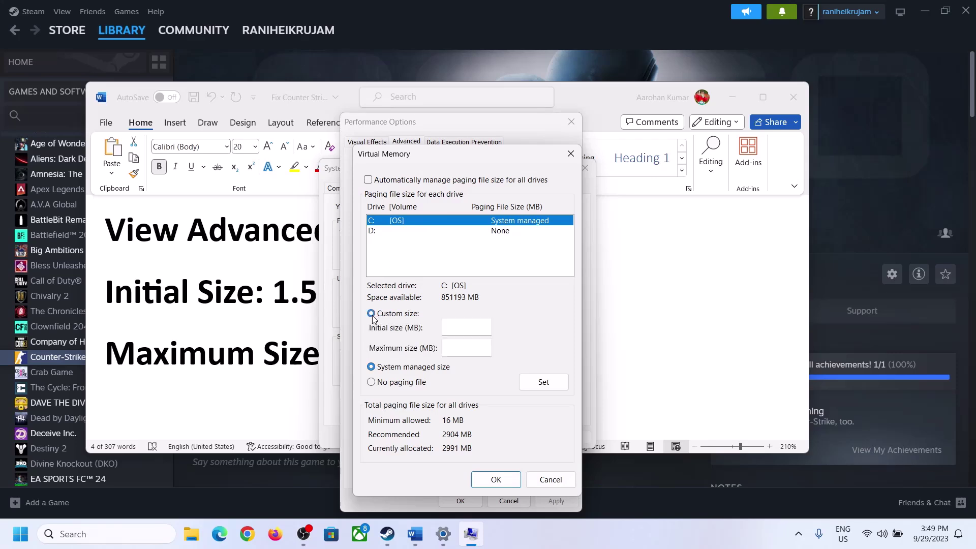
pyautogui.click(468, 328)
# Step: Review the initial size formula, 1.5 x Total Ram, in the Word notes and check the installed RAM in the system's device specifications
pyautogui.click(264, 303)
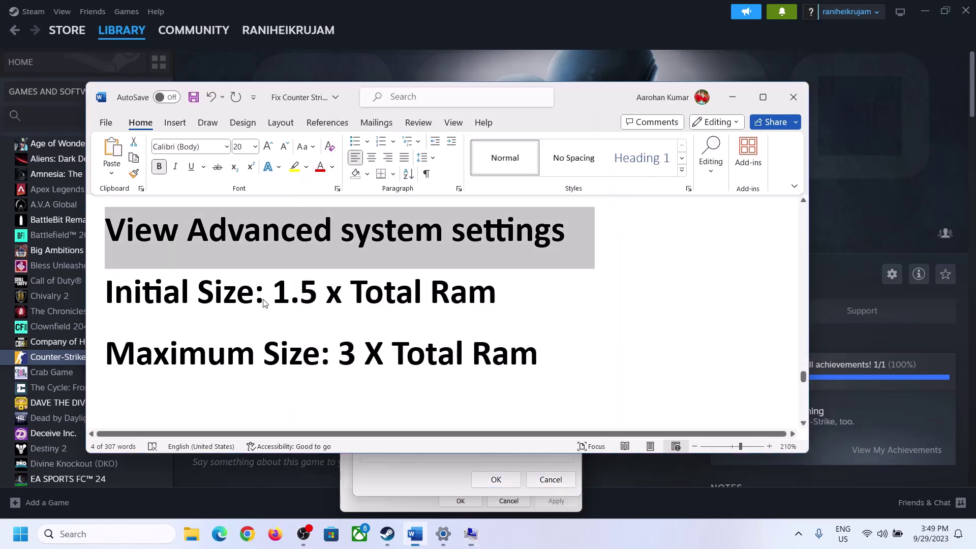
pyautogui.moveTo(280, 292); pyautogui.dragTo(451, 300)
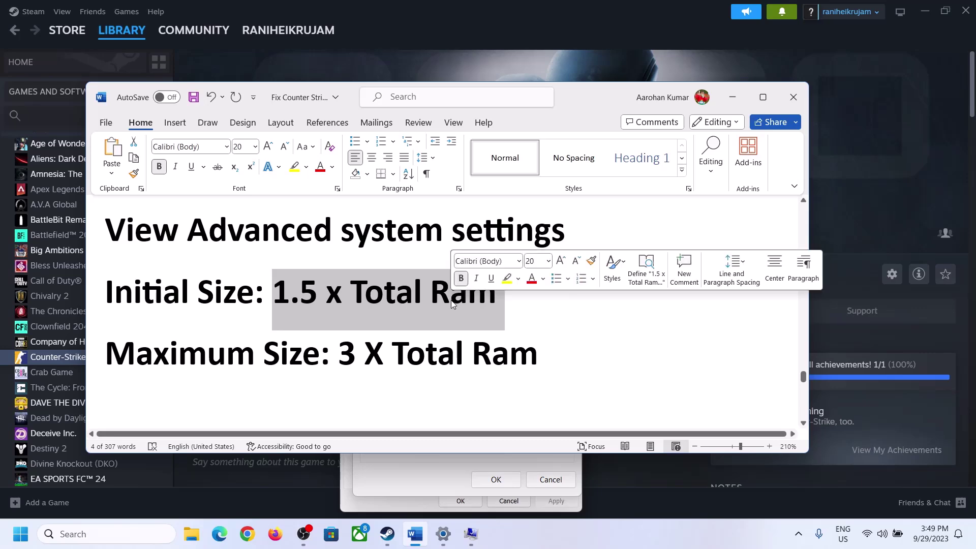
pyautogui.click(443, 535)
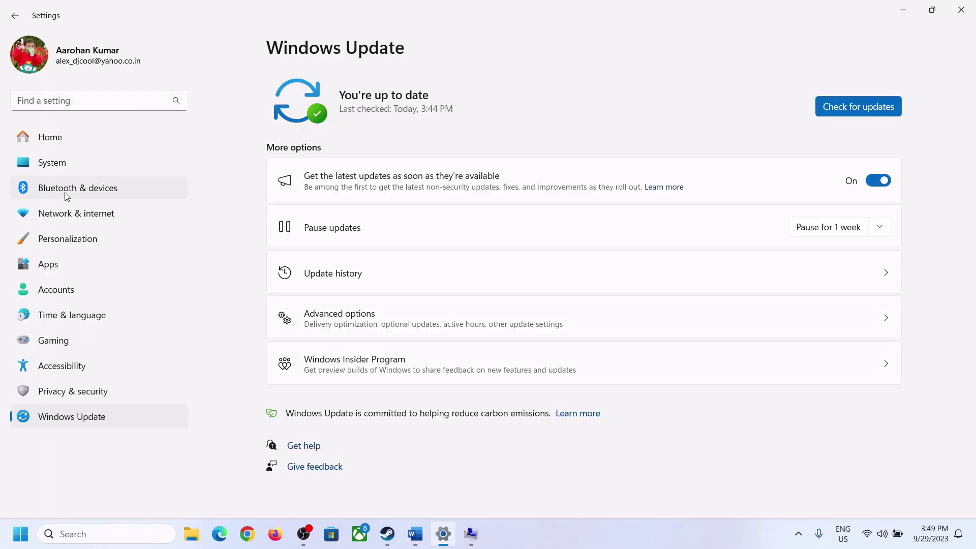
pyautogui.click(44, 164)
pyautogui.scroll(-8, 322, 458)
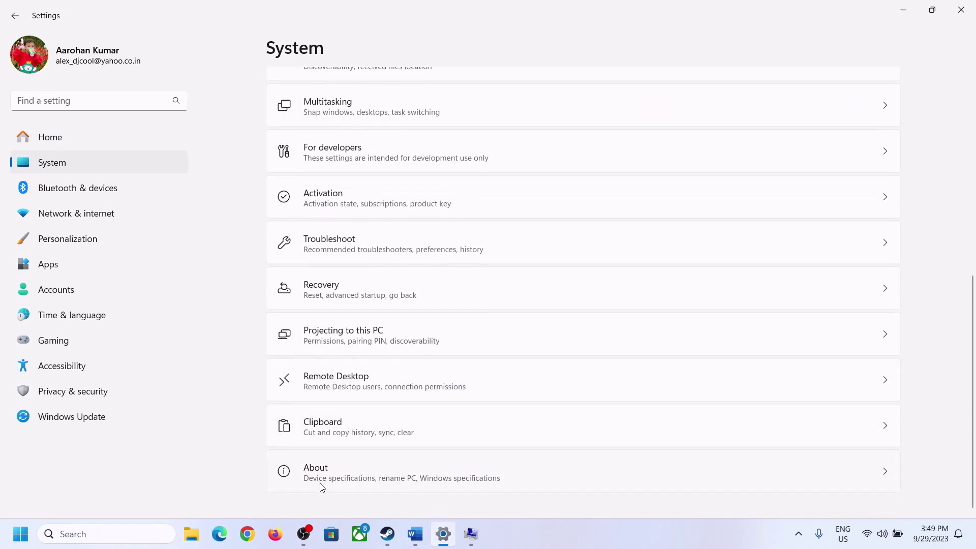
pyautogui.click(321, 480)
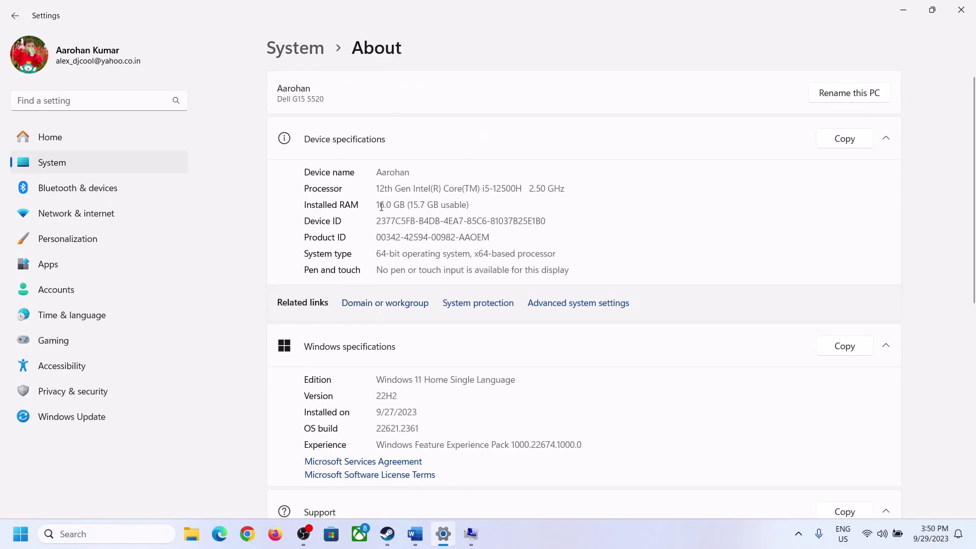
pyautogui.moveTo(387, 204); pyautogui.dragTo(371, 203)
pyautogui.click(384, 204)
pyautogui.moveTo(386, 204); pyautogui.dragTo(374, 203)
# Step: Launch Calculator with the calc command, place it beside the Virtual Memory dialog and bring the Word notes with the size formulas forward
pyautogui.click(471, 534)
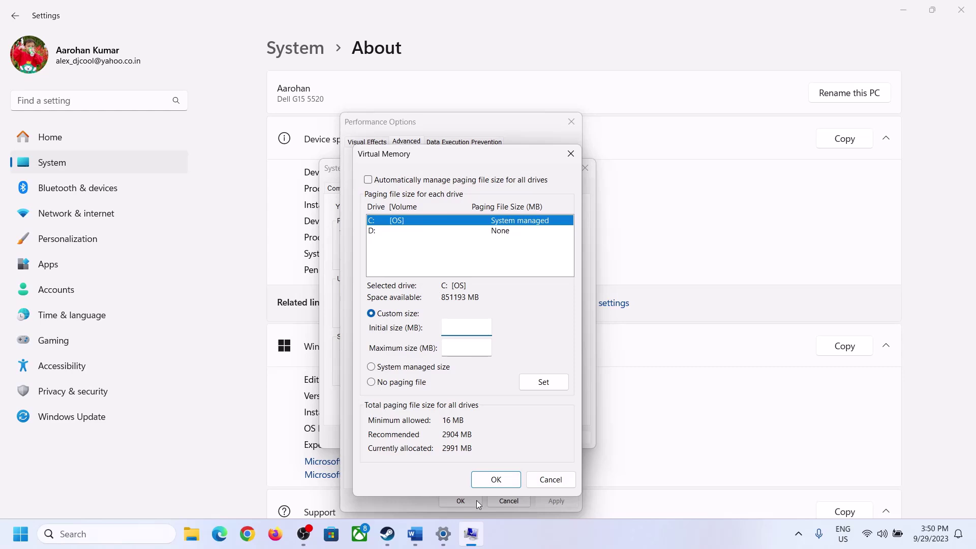
pyautogui.moveTo(434, 538)
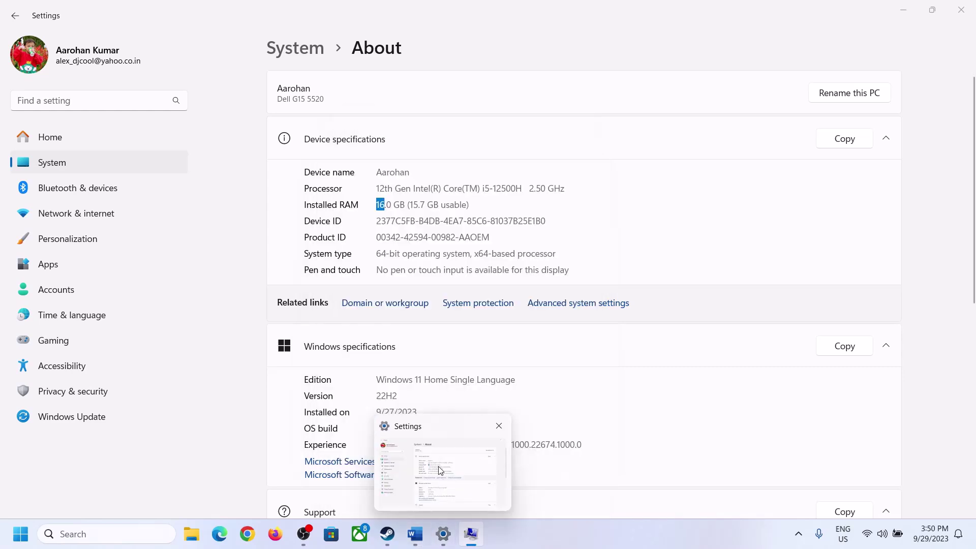
pyautogui.press('super+r')
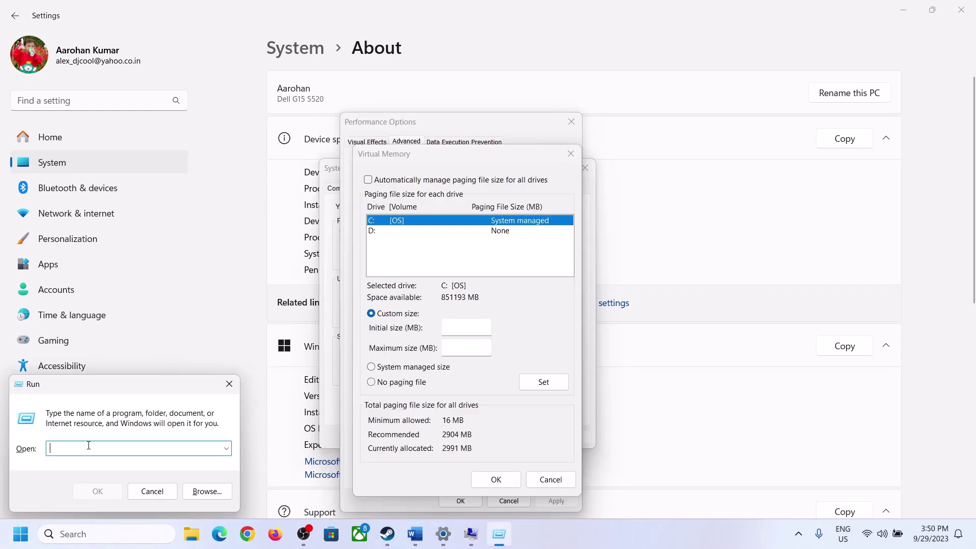
pyautogui.write('calc')
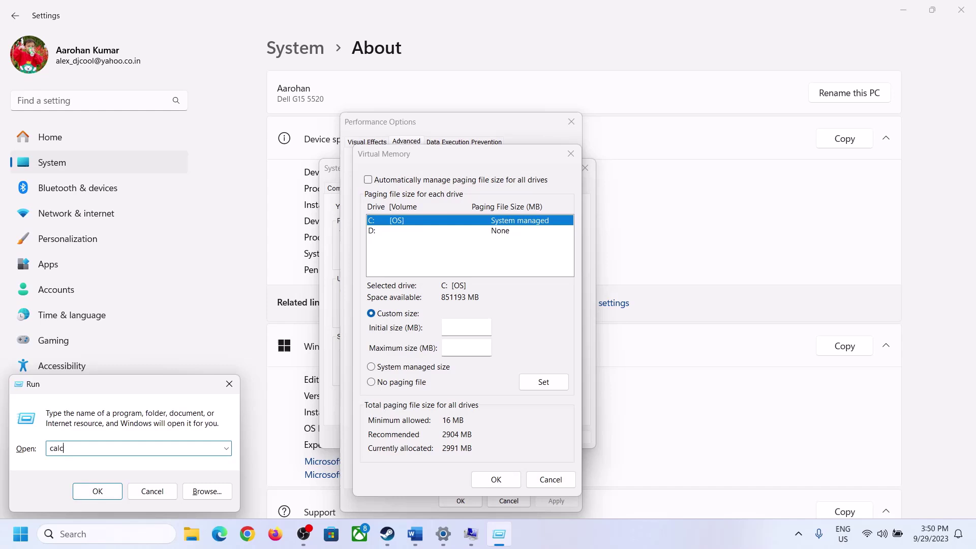
pyautogui.click(72, 493)
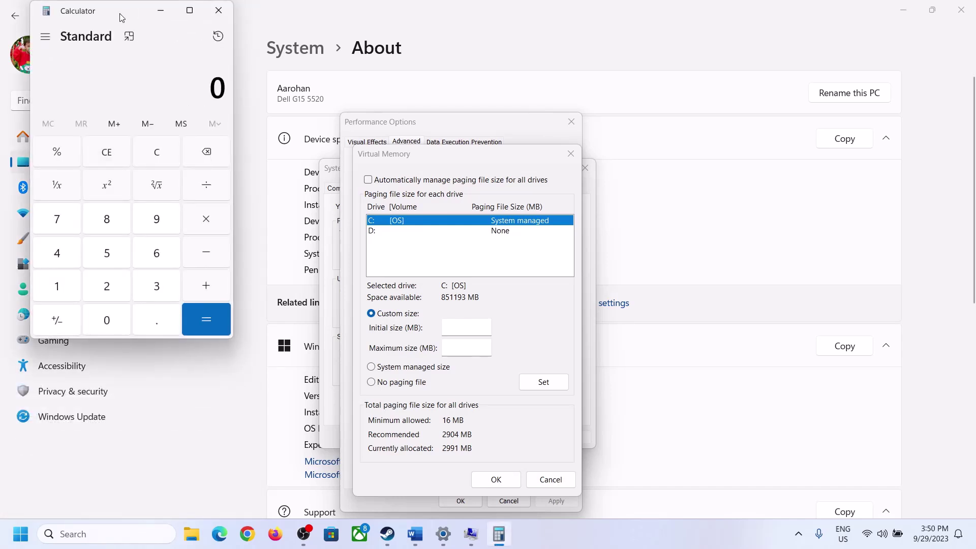
pyautogui.moveTo(120, 13); pyautogui.dragTo(711, 162)
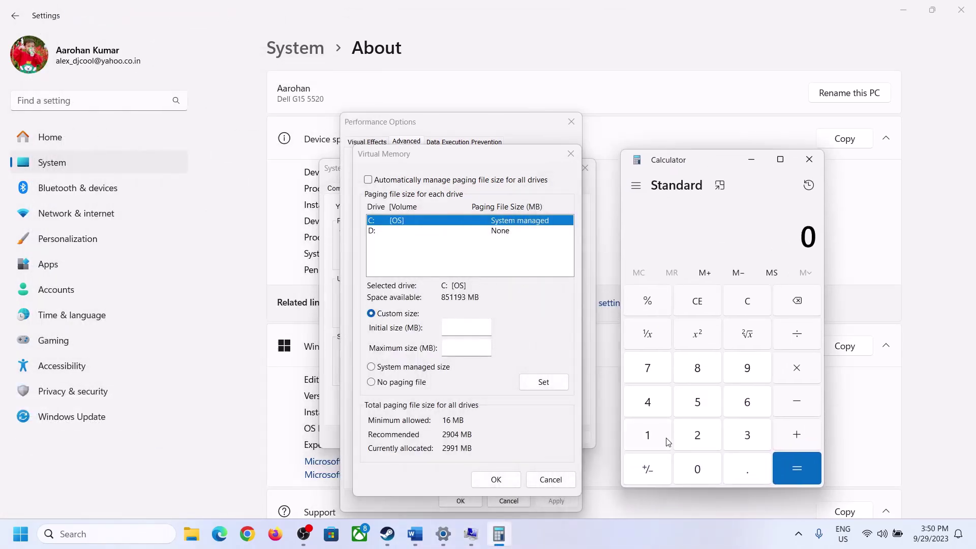
pyautogui.click(415, 542)
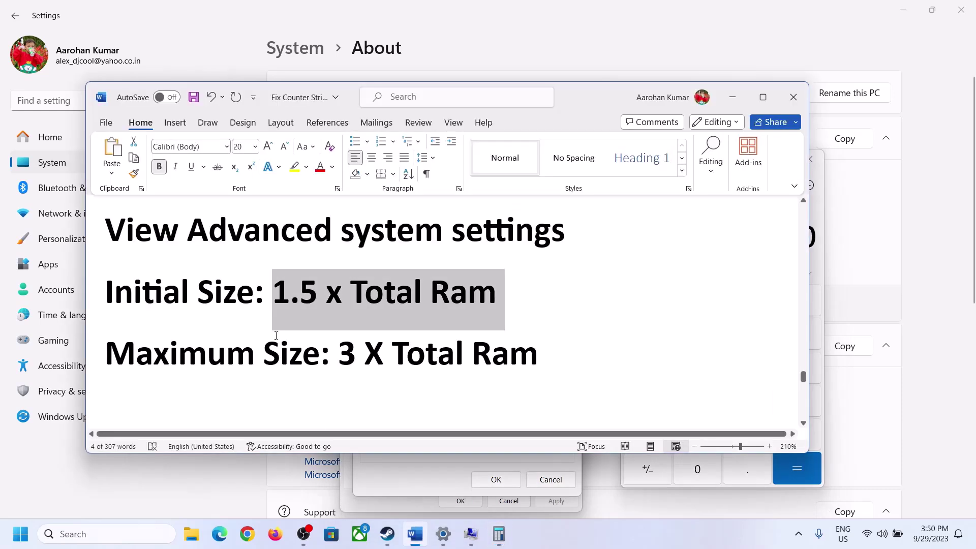
# Step: Switch to Calculator, clear the entry and multiply 16 by 1024 to convert the installed RAM to megabytes
pyautogui.click(499, 534)
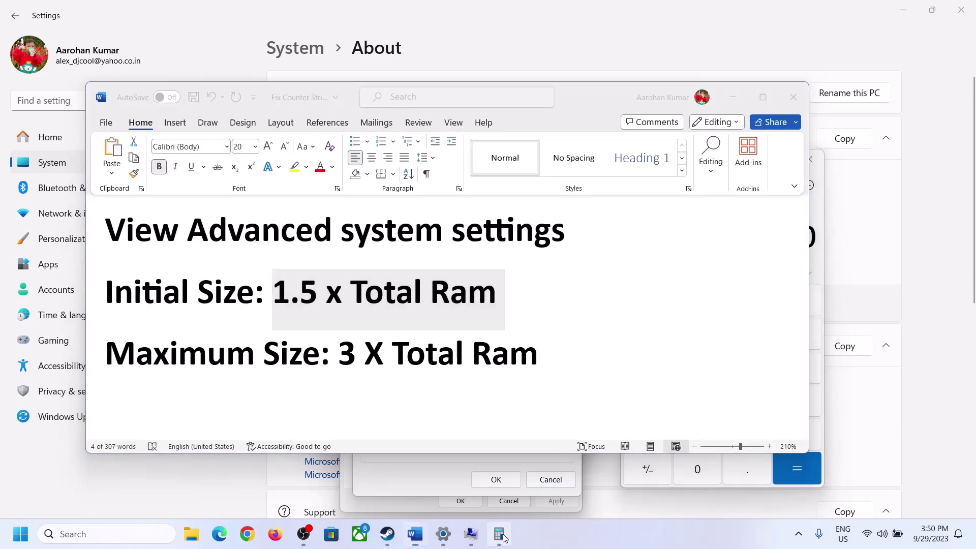
pyautogui.click(649, 438)
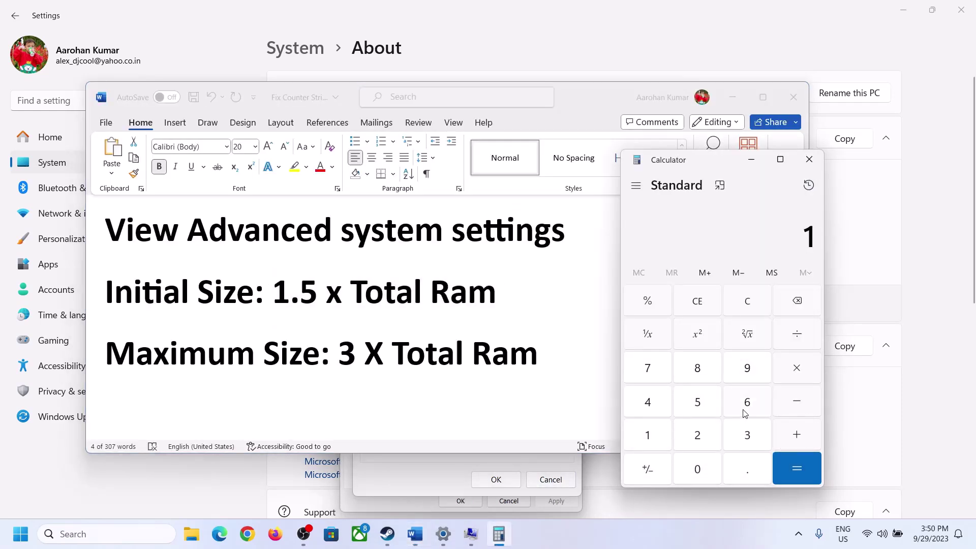
pyautogui.click(743, 408)
pyautogui.click(751, 312)
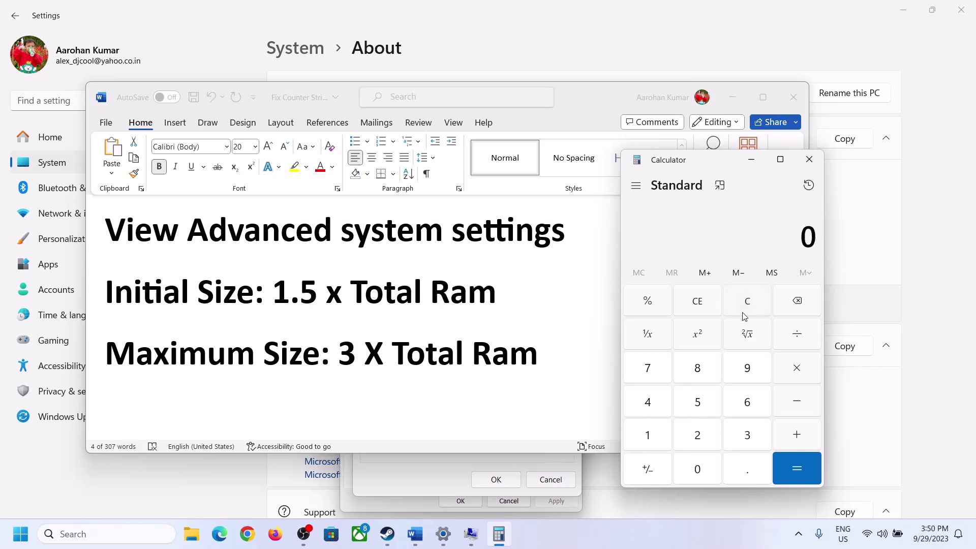
pyautogui.click(656, 437)
pyautogui.click(747, 404)
pyautogui.click(797, 376)
pyautogui.click(646, 435)
pyautogui.click(706, 477)
pyautogui.click(698, 439)
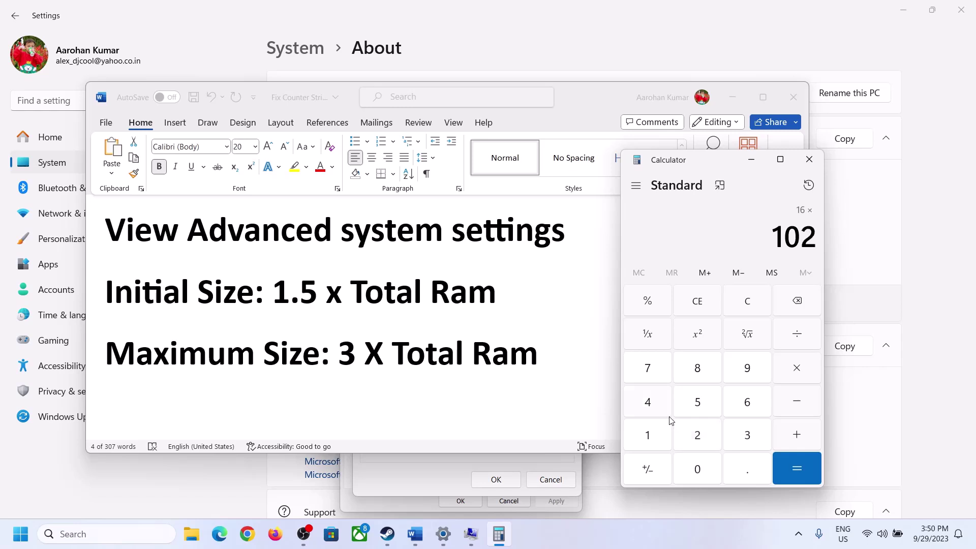
pyautogui.click(655, 408)
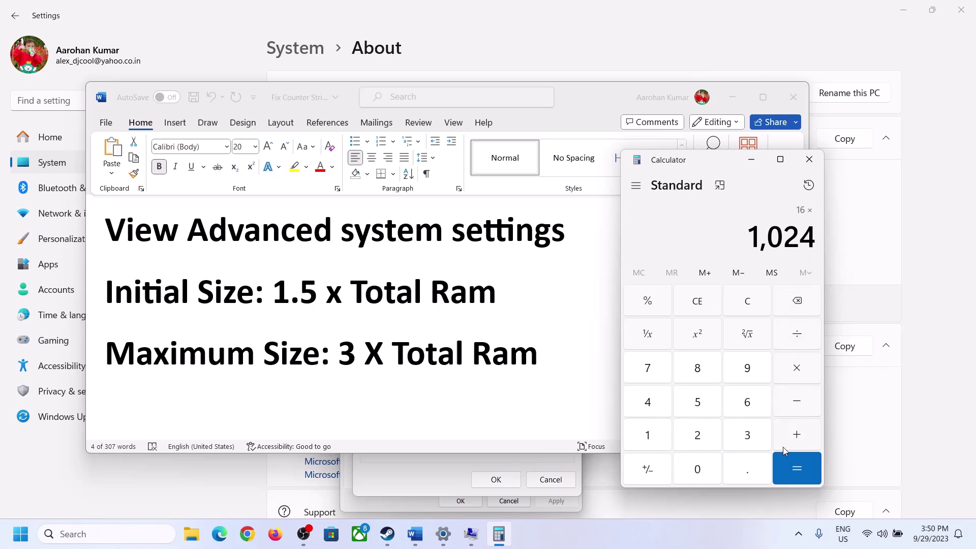
pyautogui.click(797, 470)
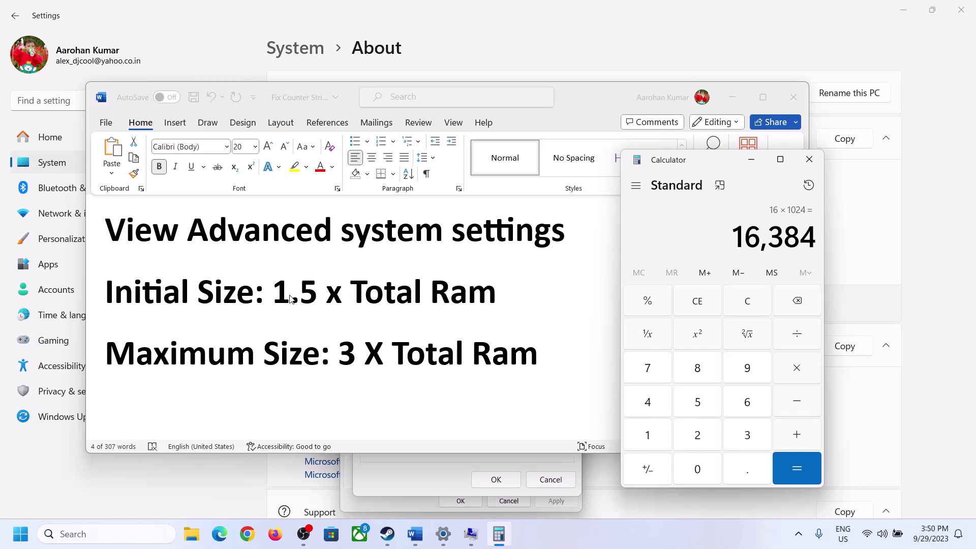
# Step: Multiply the converted RAM by 1.5 in Calculator and enter 24576 MB as the initial paging file size for drive C:
pyautogui.click(798, 371)
pyautogui.click(660, 438)
pyautogui.click(745, 478)
pyautogui.click(707, 409)
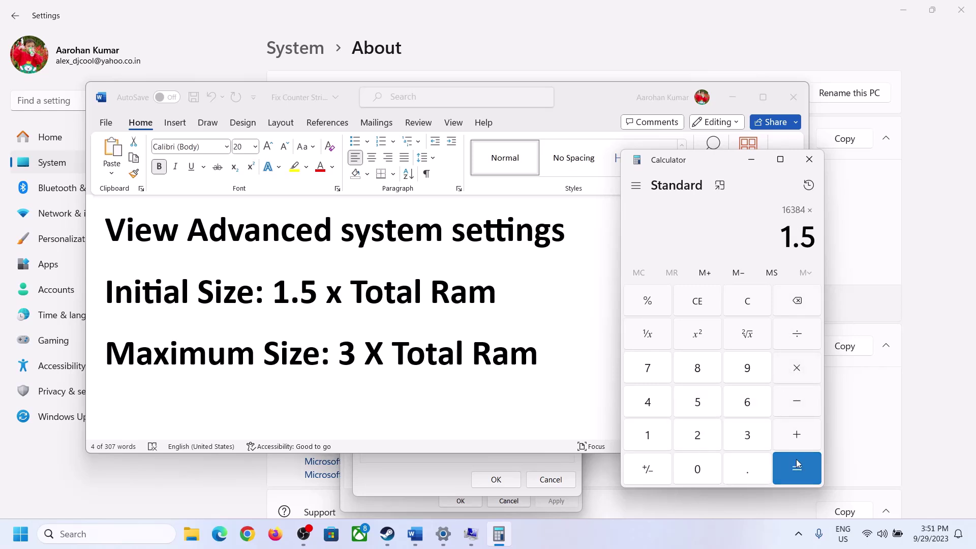
pyautogui.click(794, 461)
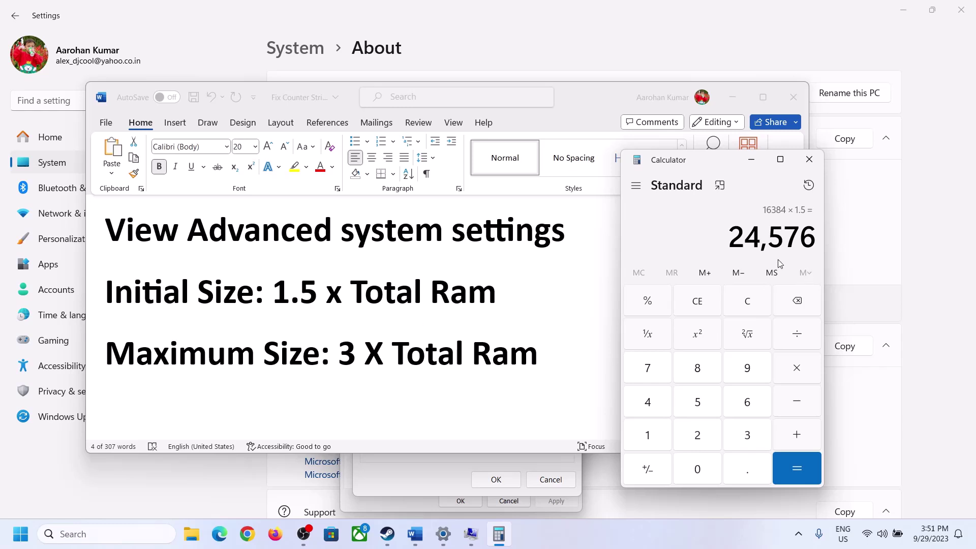
pyautogui.click(431, 478)
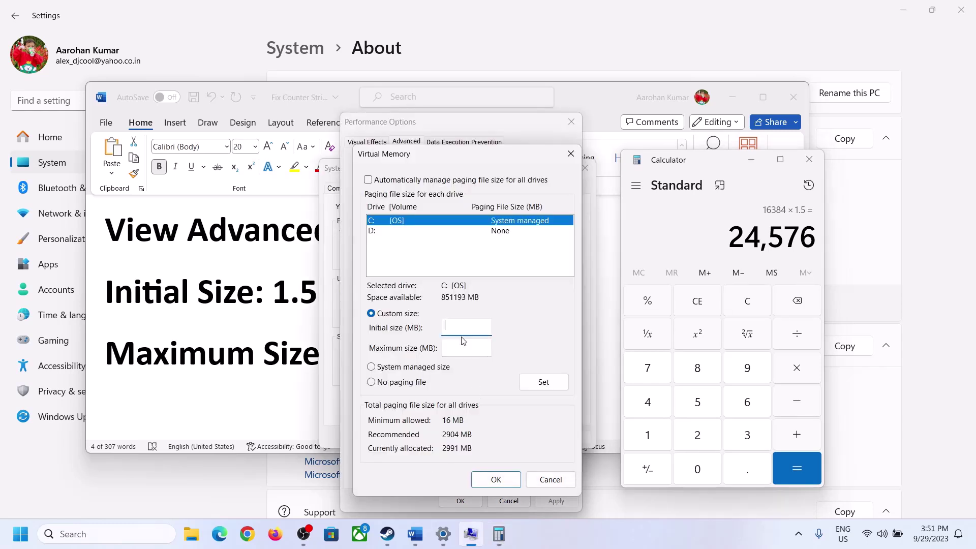
pyautogui.write('24576')
# Step: Review the maximum size formula in the Word notes, clear the calculation and recheck the installed RAM in the device specifications
pyautogui.hotkey('alt', 'Tab')
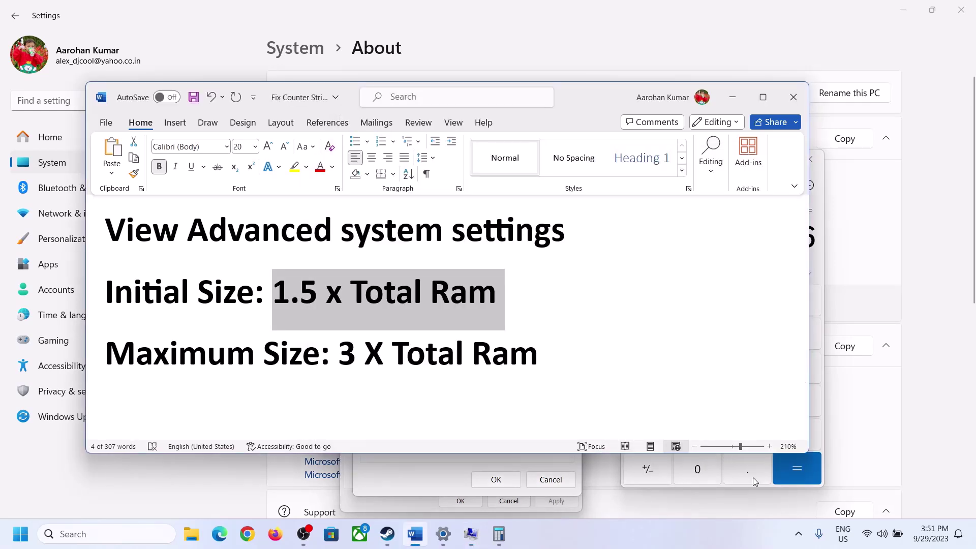
pyautogui.click(823, 297)
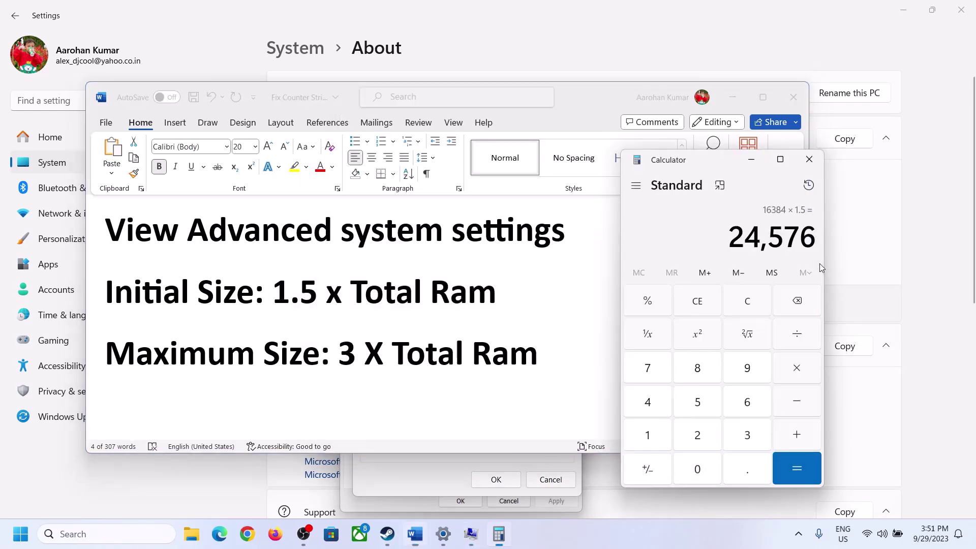
pyautogui.click(757, 300)
pyautogui.click(443, 534)
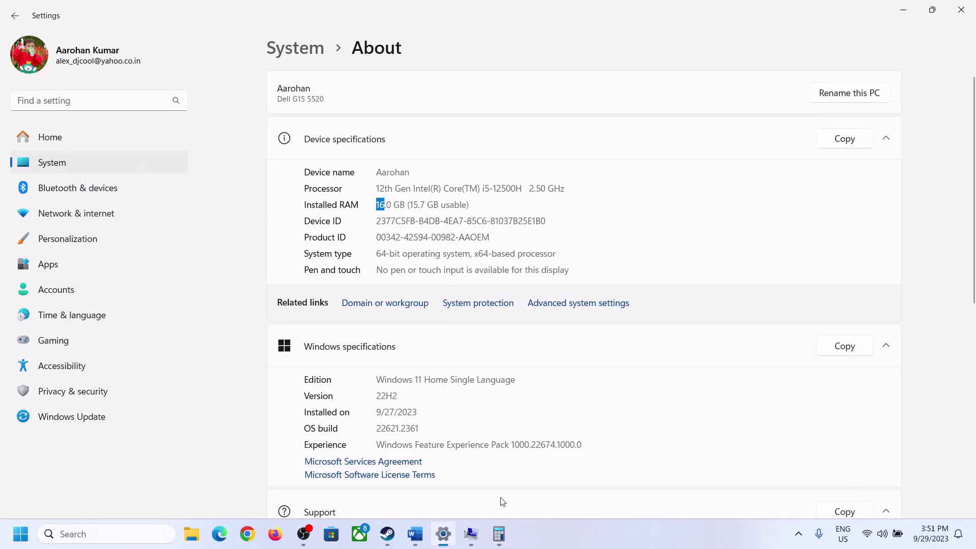
# Step: Calculate 16 × 1024 again in Calculator as the basis for the maximum size
pyautogui.click(499, 534)
pyautogui.click(659, 432)
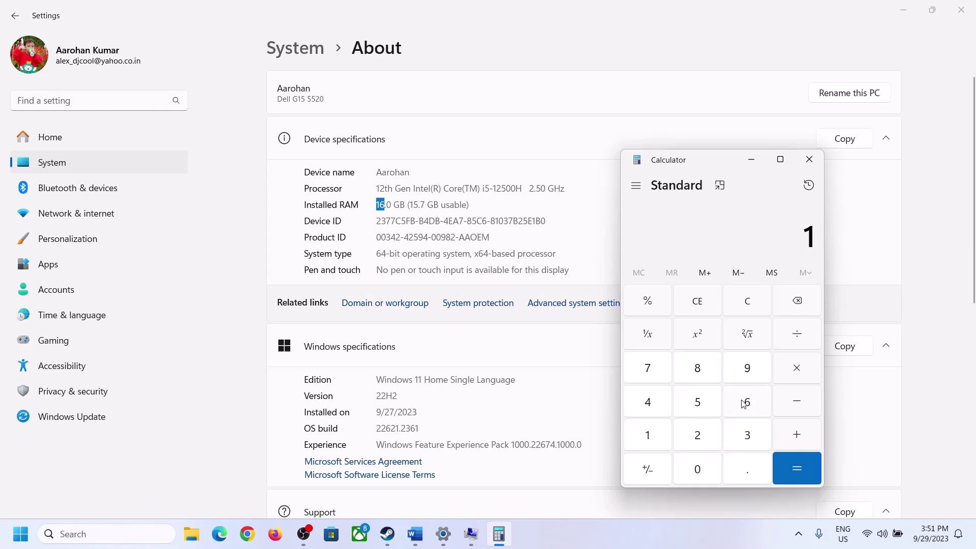
pyautogui.click(746, 404)
pyautogui.click(789, 371)
pyautogui.click(655, 431)
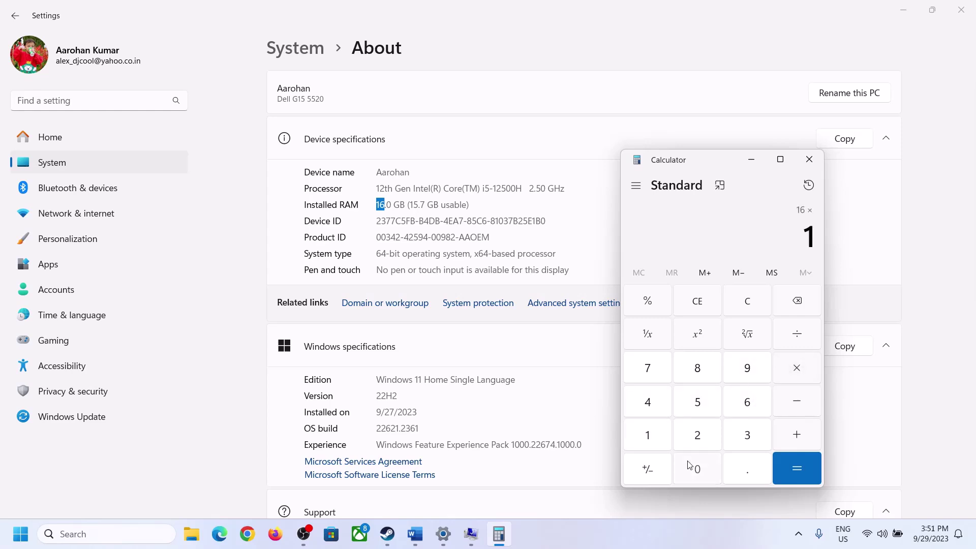
pyautogui.click(690, 465)
pyautogui.click(679, 427)
pyautogui.click(653, 406)
pyautogui.click(785, 481)
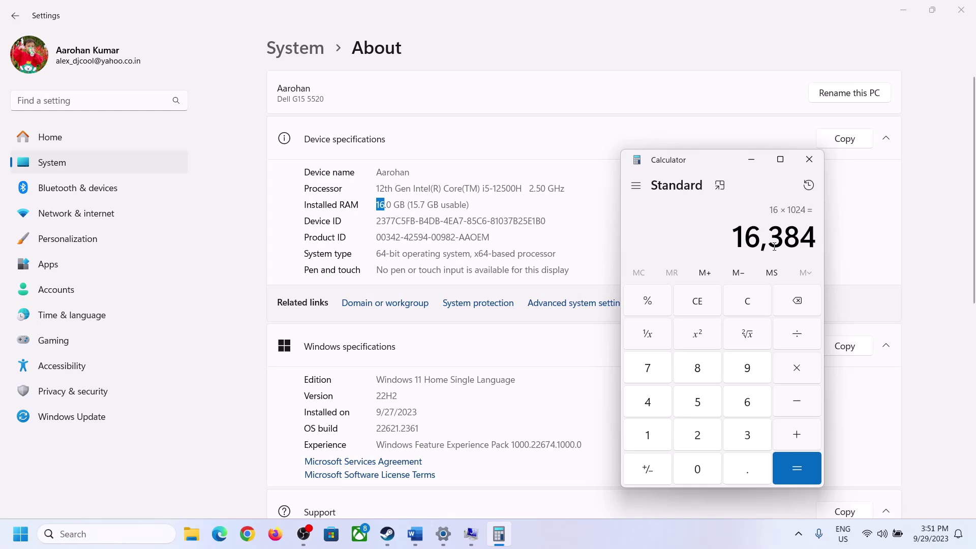
# Step: Check the 3 X Total Ram formula in the Word notes and multiply the converted RAM by 3 in Calculator
pyautogui.click(415, 534)
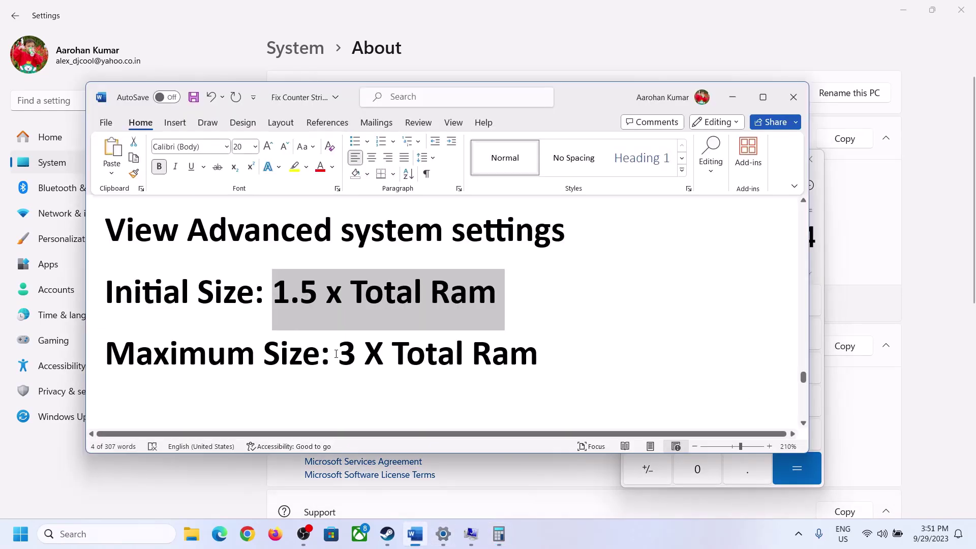
pyautogui.click(499, 534)
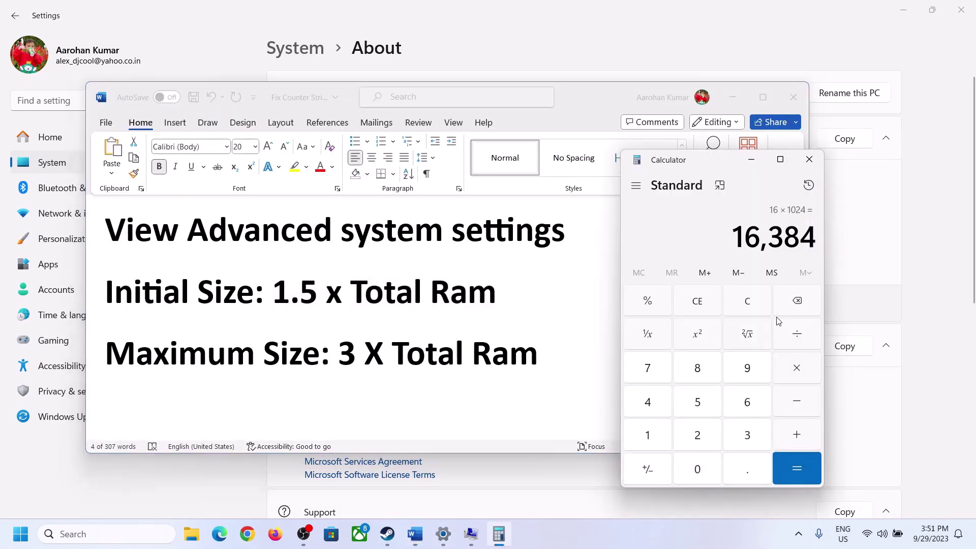
pyautogui.click(798, 377)
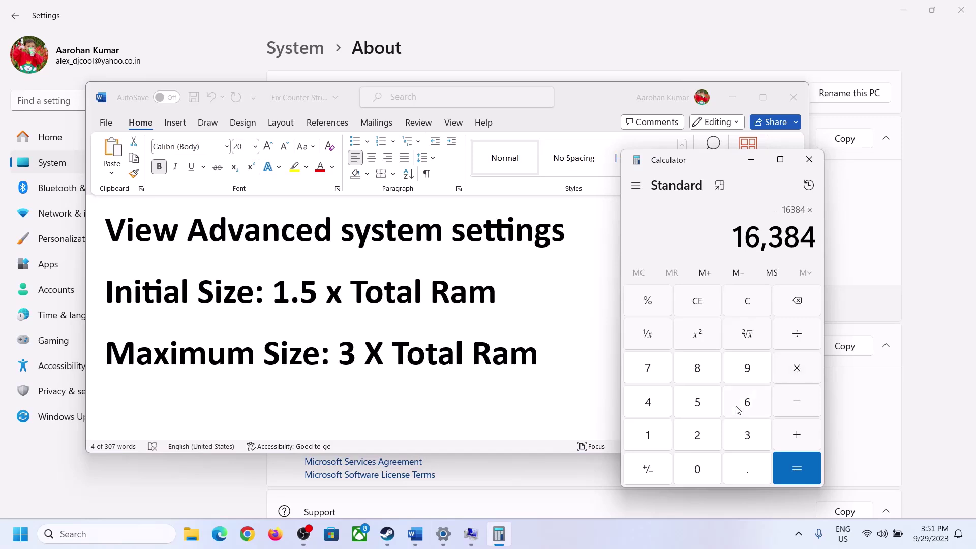
pyautogui.click(747, 436)
pyautogui.click(804, 467)
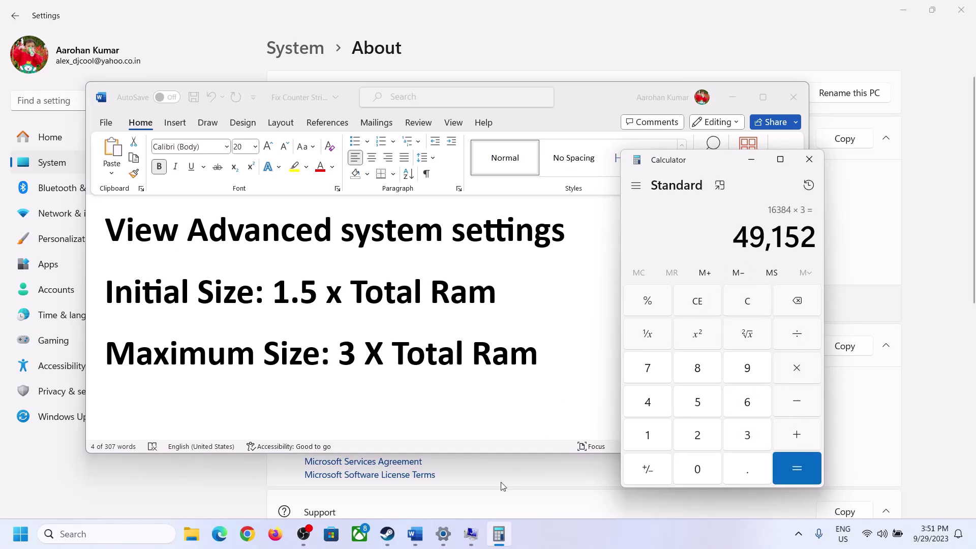
# Step: Enter 49152 MB as the maximum paging file size for drive C:, set the custom size and confirm the Virtual Memory dialog
pyautogui.click(477, 532)
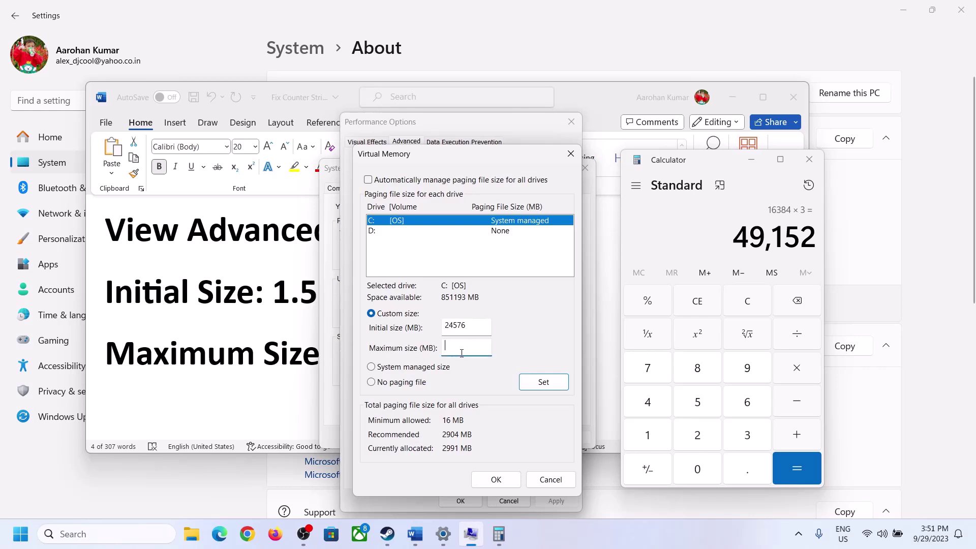
pyautogui.write('49152')
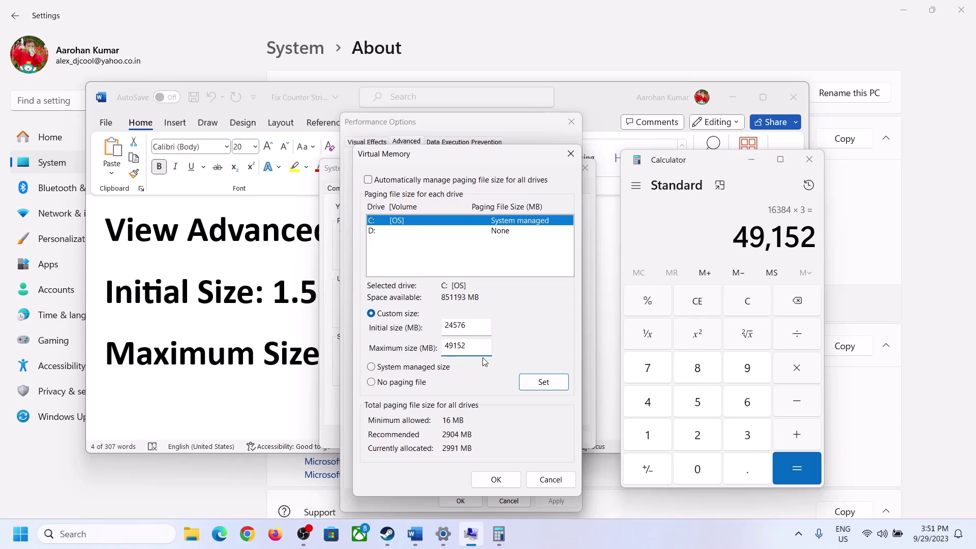
pyautogui.click(543, 384)
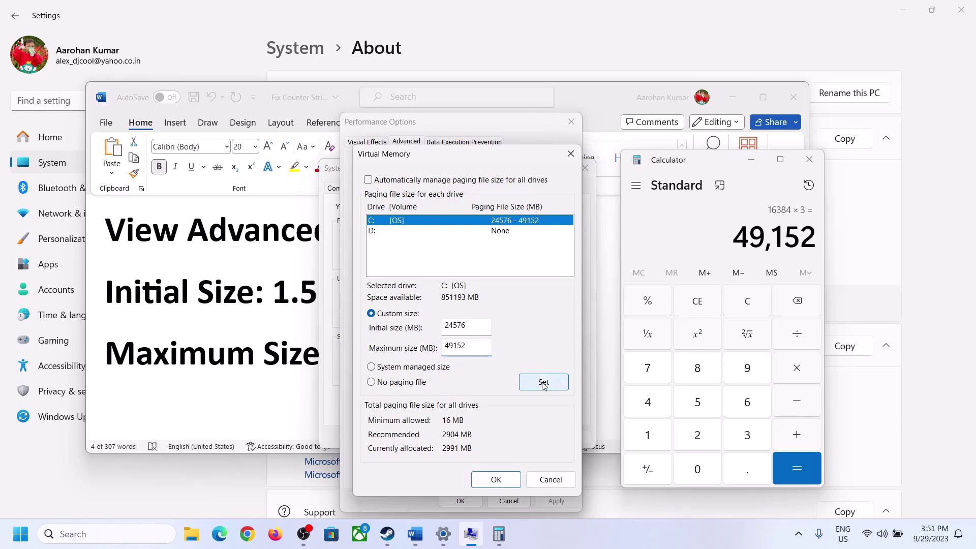
pyautogui.click(496, 480)
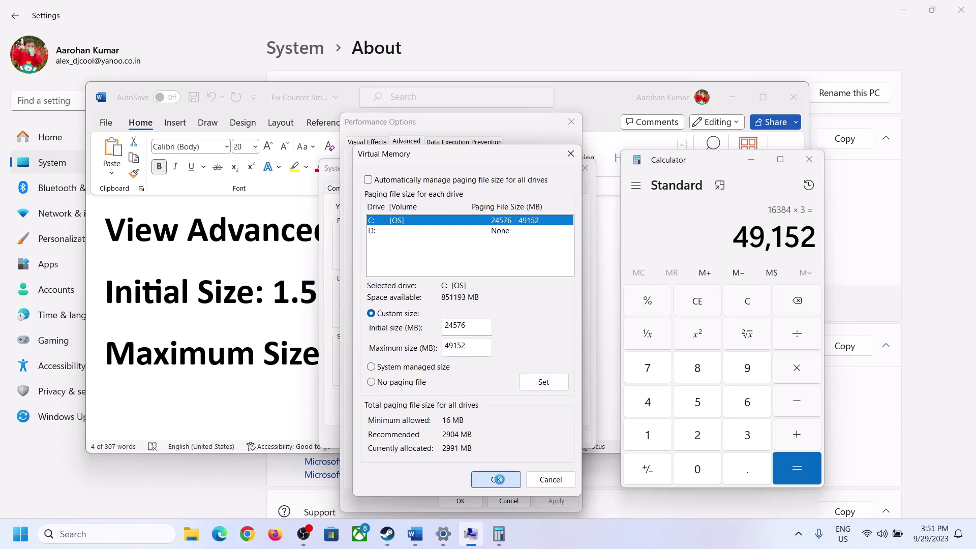
# Step: Confirm Performance Options and System Properties, and dismiss the restart prompt without restarting
pyautogui.click(605, 314)
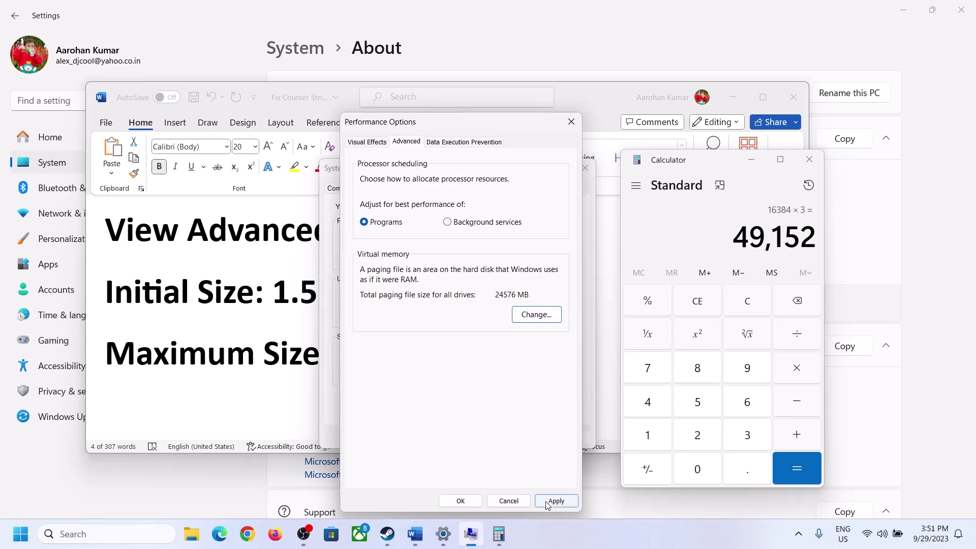
pyautogui.click(460, 501)
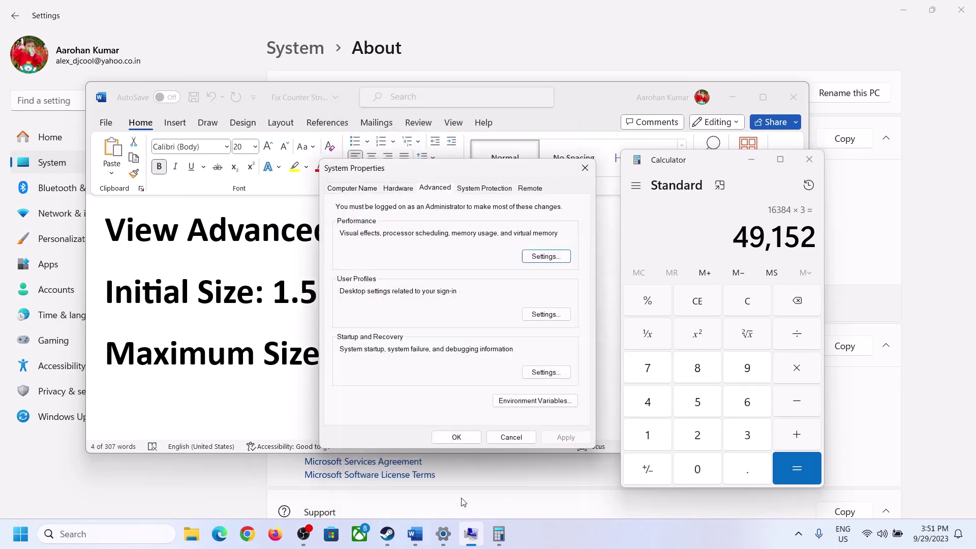
pyautogui.click(476, 437)
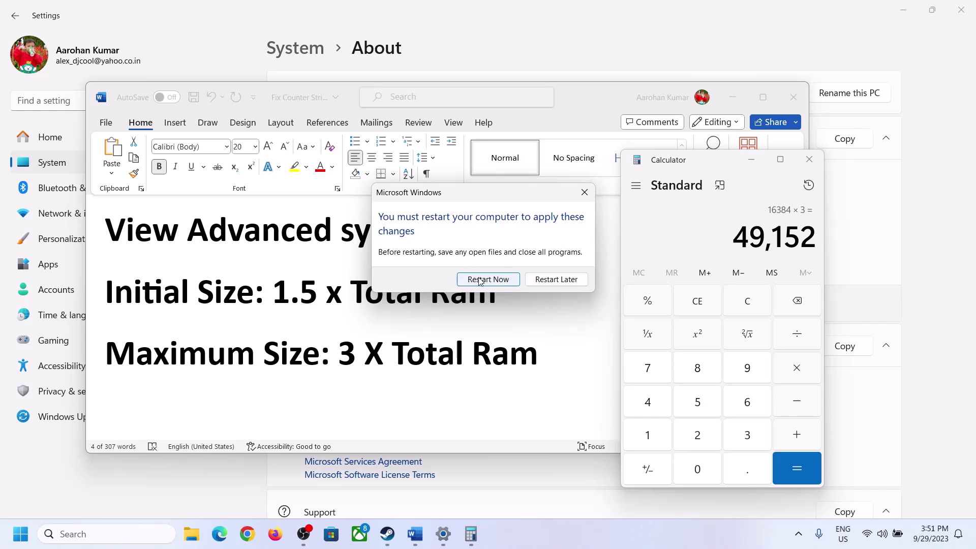
pyautogui.click(585, 193)
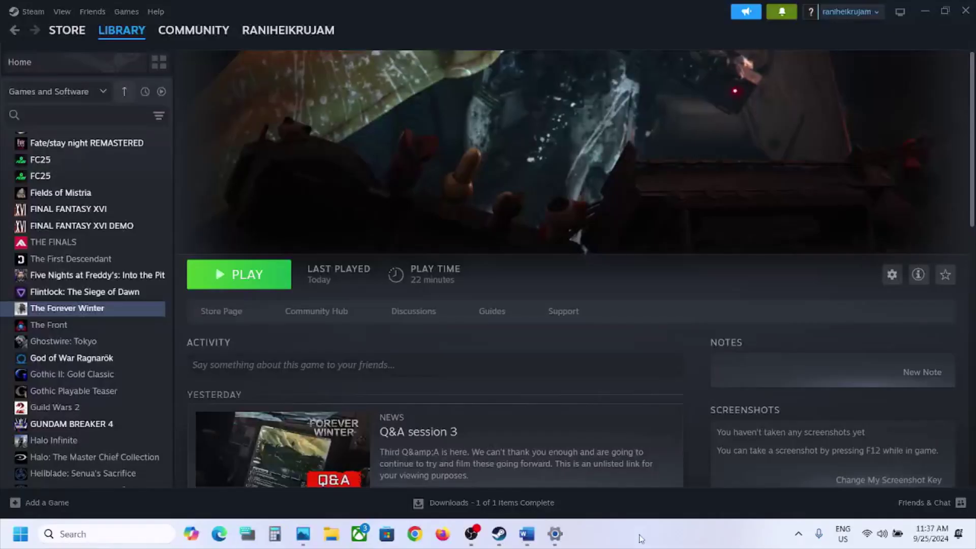
# Step: Review Step 9 about deleting the config folder in the Word notes and open the user's profile folder under C:\Users in File Explorer
pyautogui.click(527, 534)
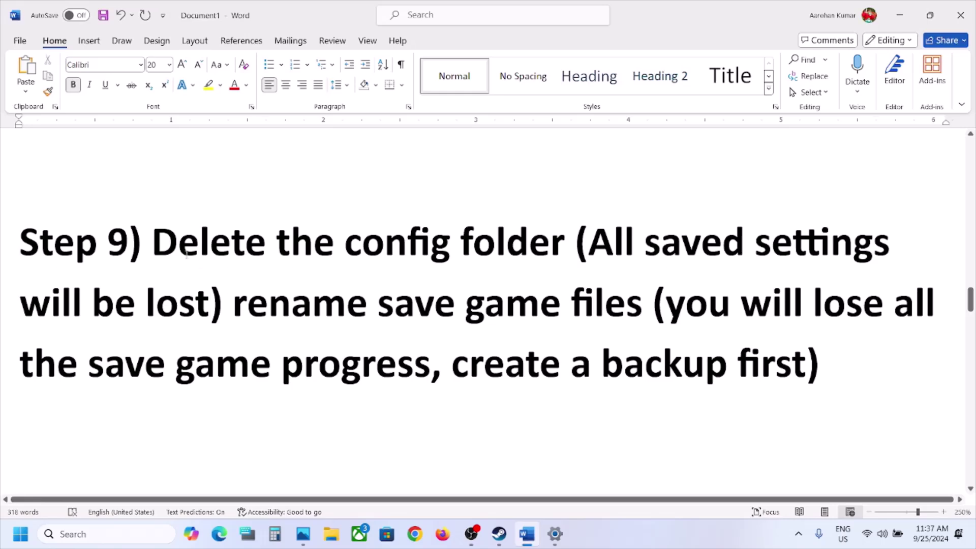
pyautogui.moveTo(180, 250); pyautogui.dragTo(209, 308)
pyautogui.click(331, 534)
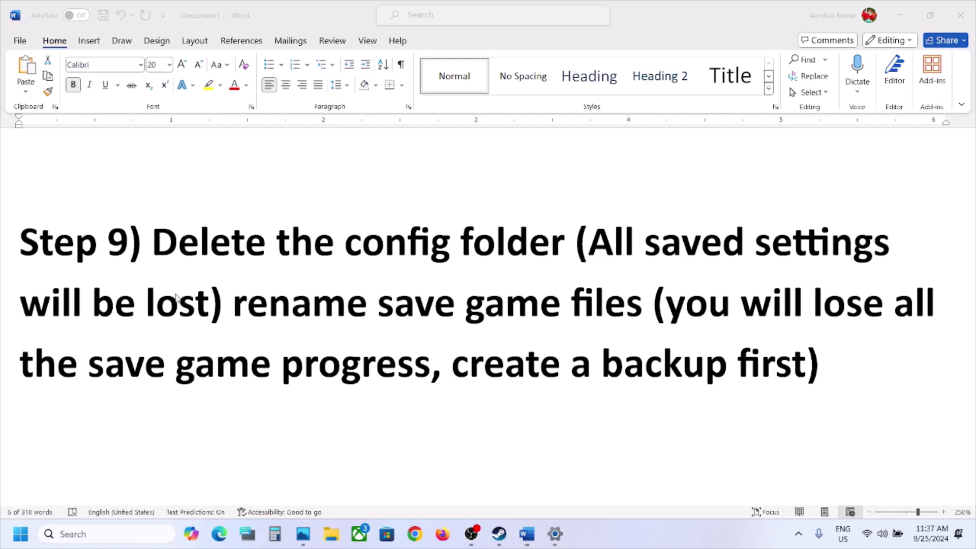
pyautogui.click(65, 285)
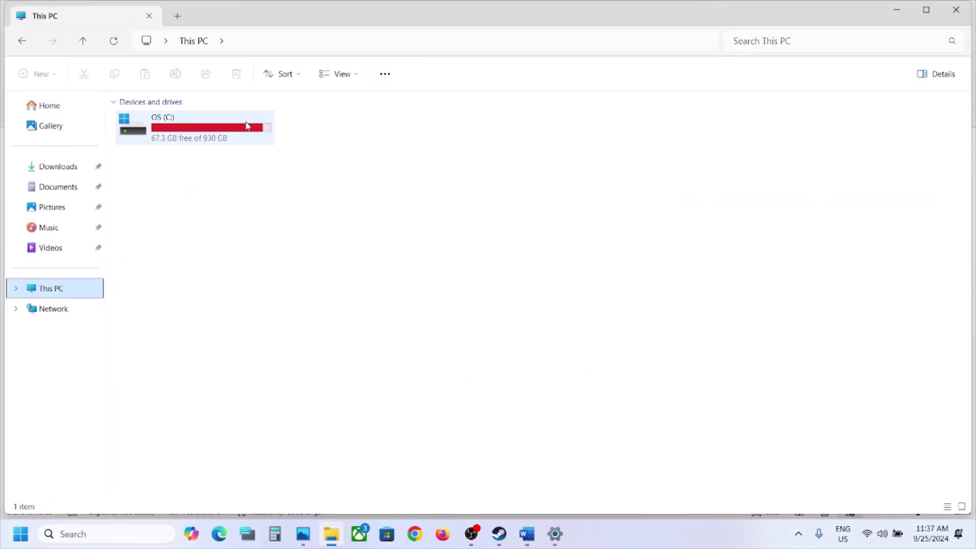
pyautogui.doubleClick(247, 126)
pyautogui.scroll(-2, 172, 399)
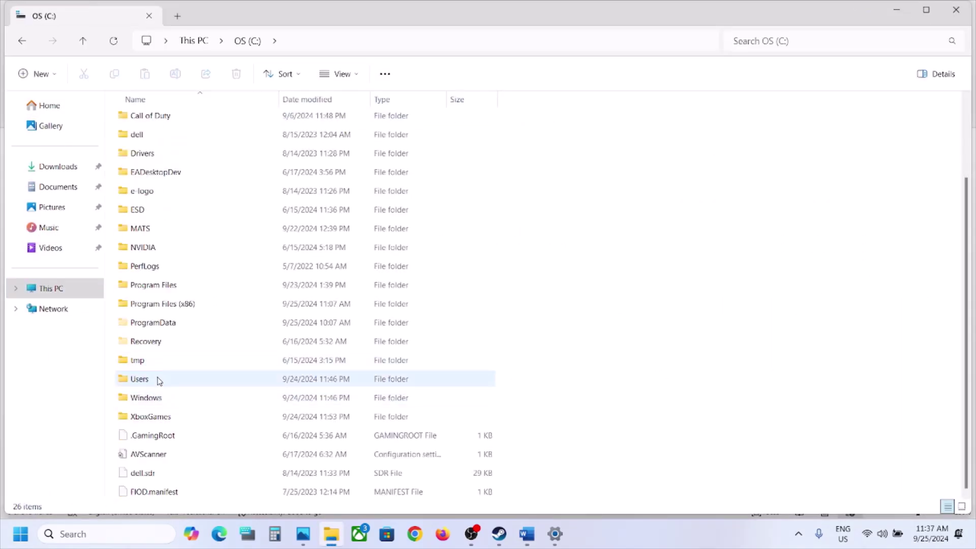
pyautogui.doubleClick(159, 380)
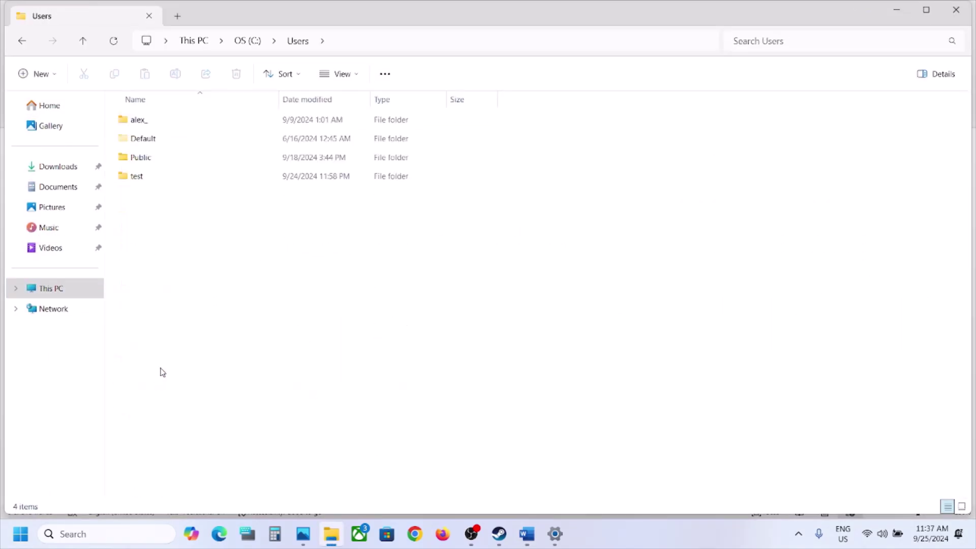
pyautogui.doubleClick(156, 122)
# Step: Check the Hidden items display option in the user's profile folder and open the AppData folder
pyautogui.click(158, 237)
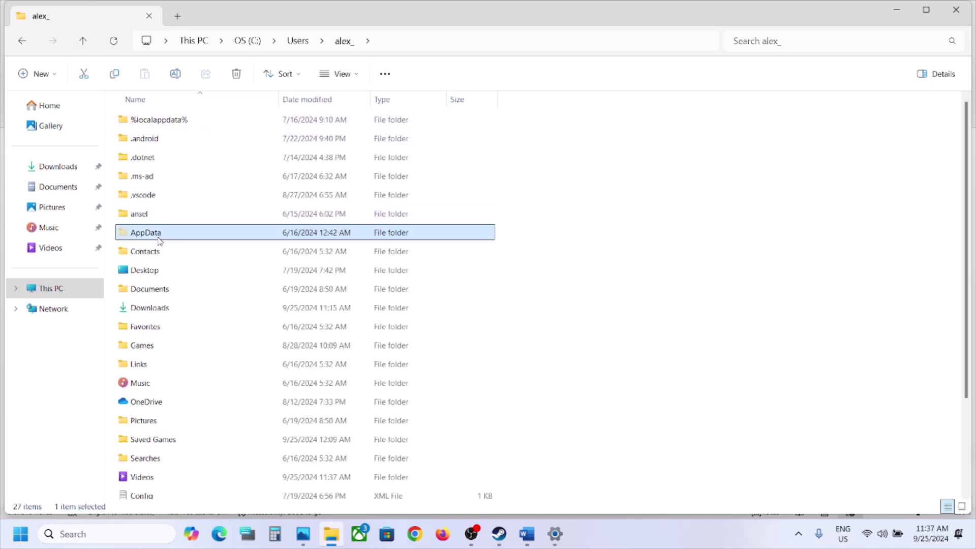
pyautogui.click(356, 74)
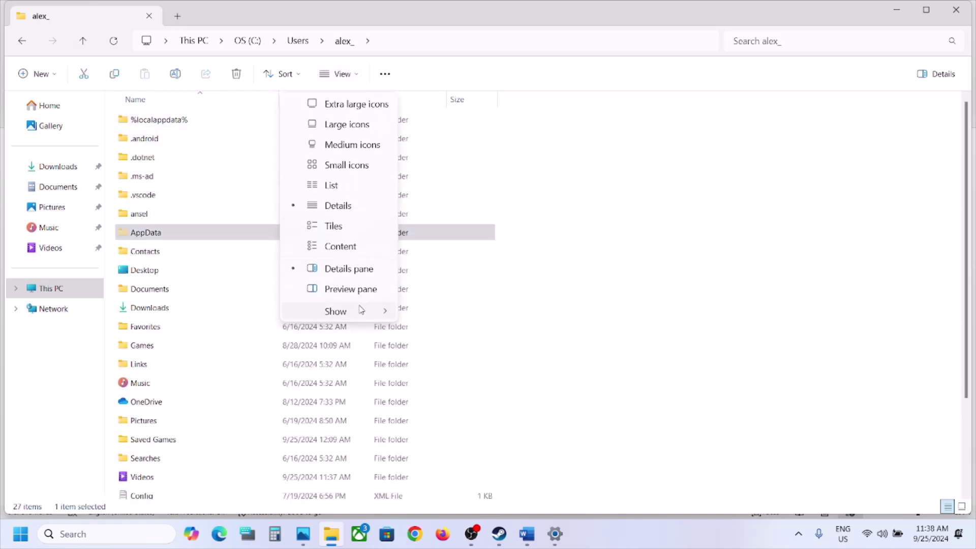
pyautogui.moveTo(391, 310)
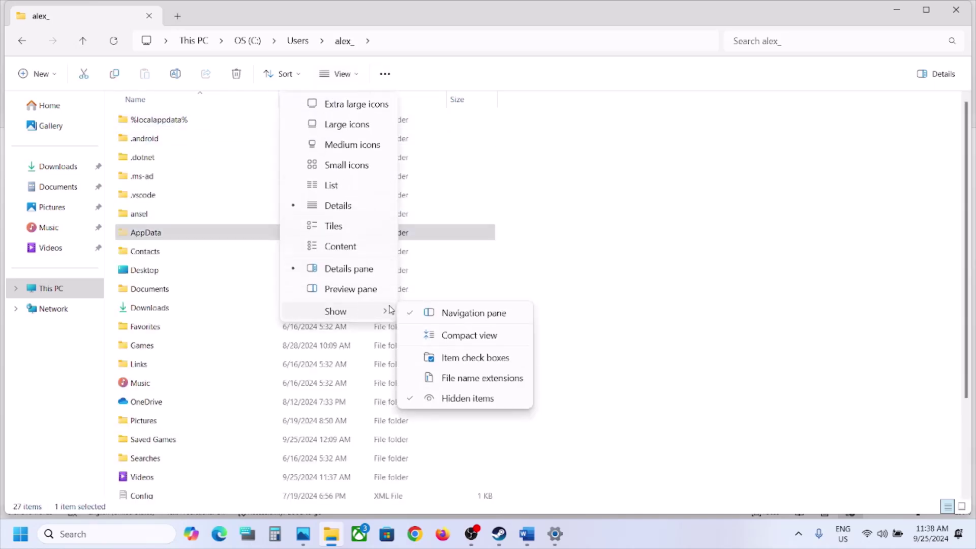
pyautogui.doubleClick(190, 235)
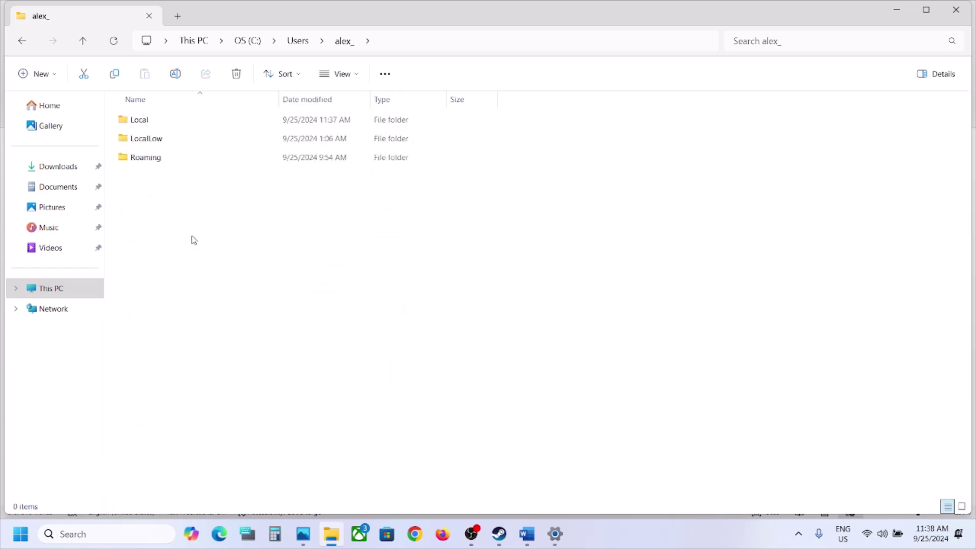
# Step: Open the Saved folder inside AppData\Local\ForeverWinter
pyautogui.doubleClick(169, 122)
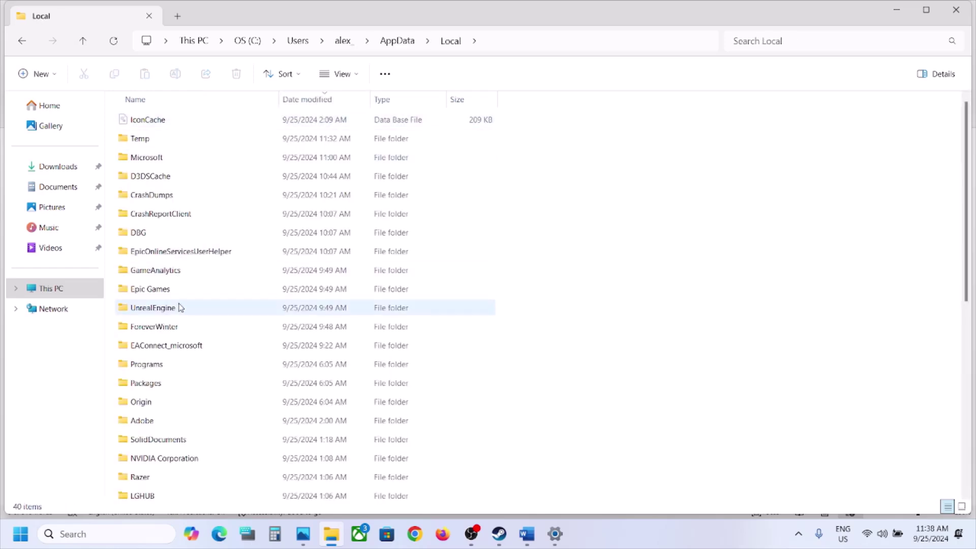
pyautogui.click(186, 324)
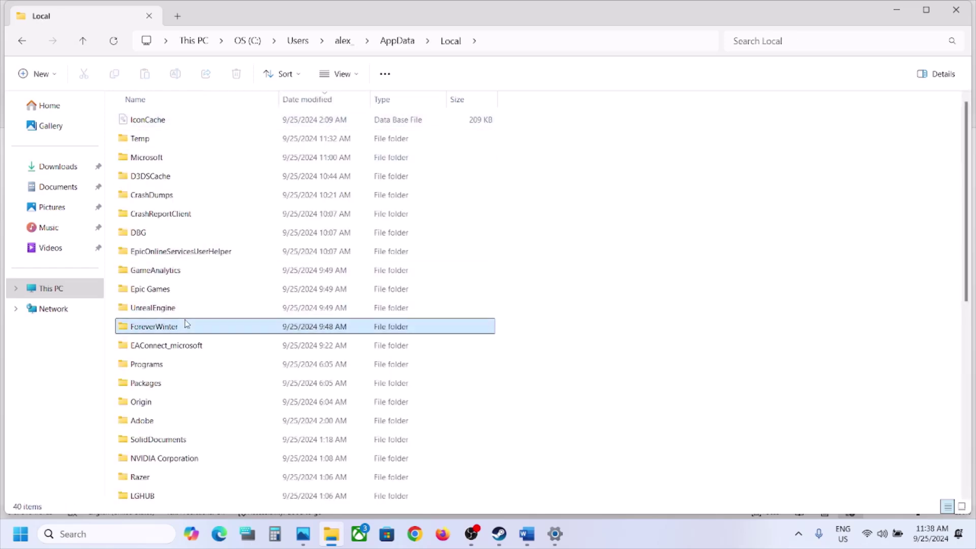
pyautogui.doubleClick(216, 327)
pyautogui.doubleClick(174, 121)
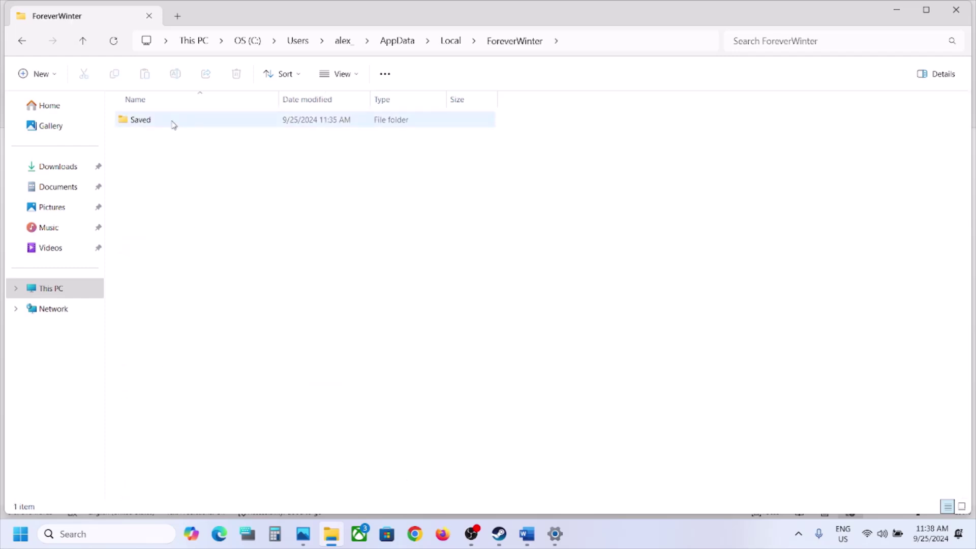
# Step: Examine the delete option for the Config folder and dismiss it without deleting the folder
pyautogui.click(173, 124)
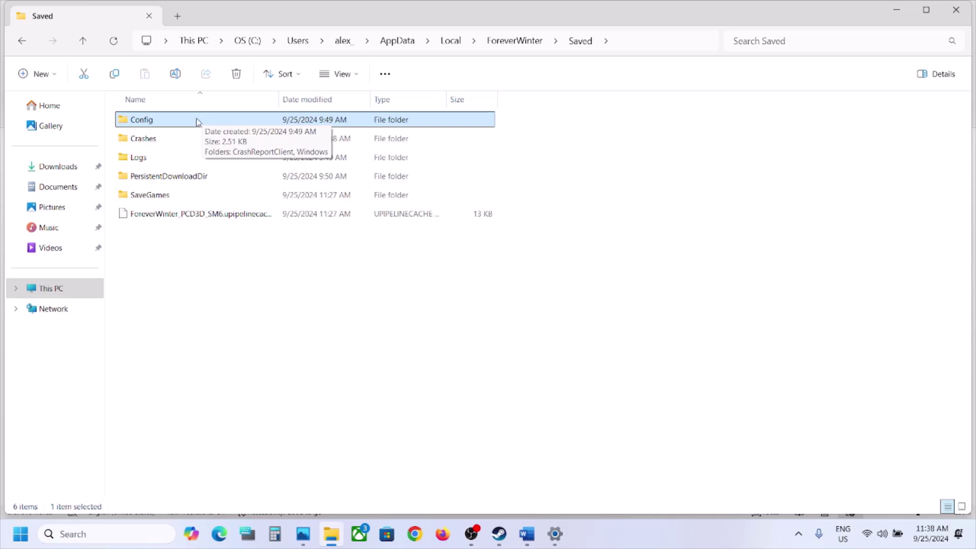
pyautogui.rightClick(198, 122)
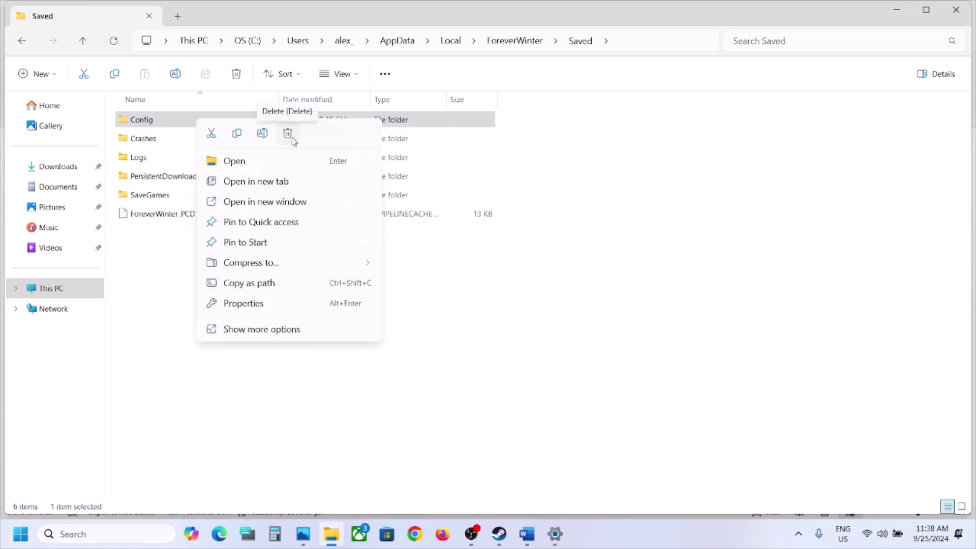
pyautogui.click(450, 311)
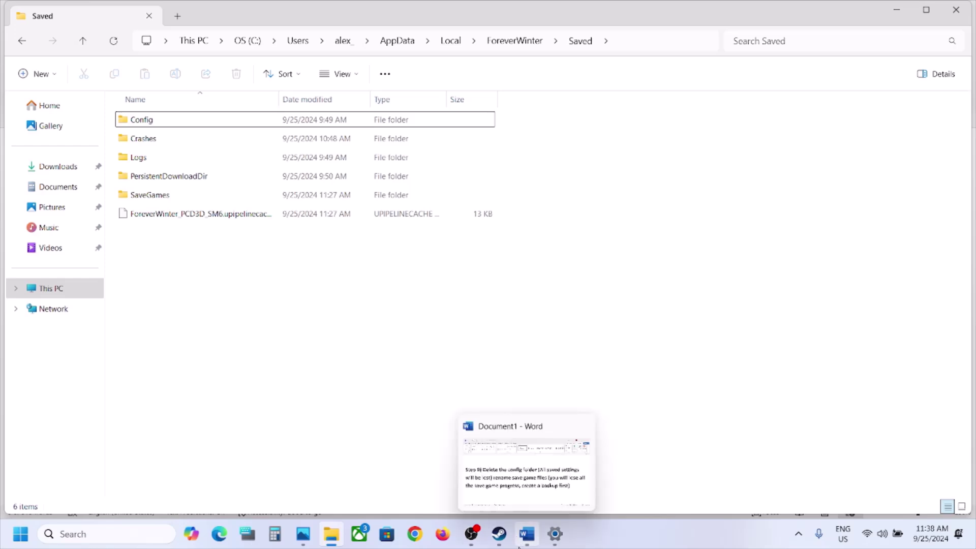
# Step: Review the Step 9 notes in Word on renaming save game files, losing progress and creating a backup first
pyautogui.click(525, 533)
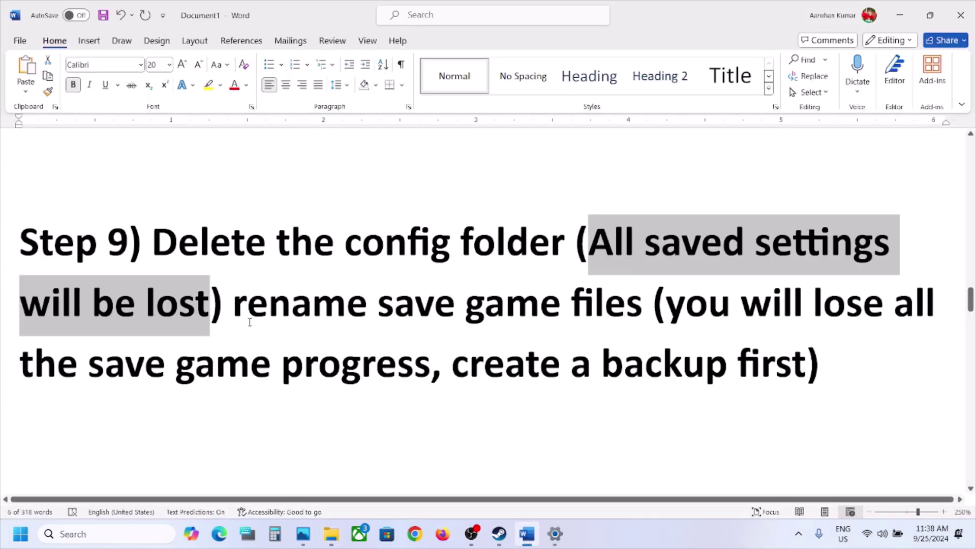
pyautogui.moveTo(250, 322); pyautogui.dragTo(604, 332)
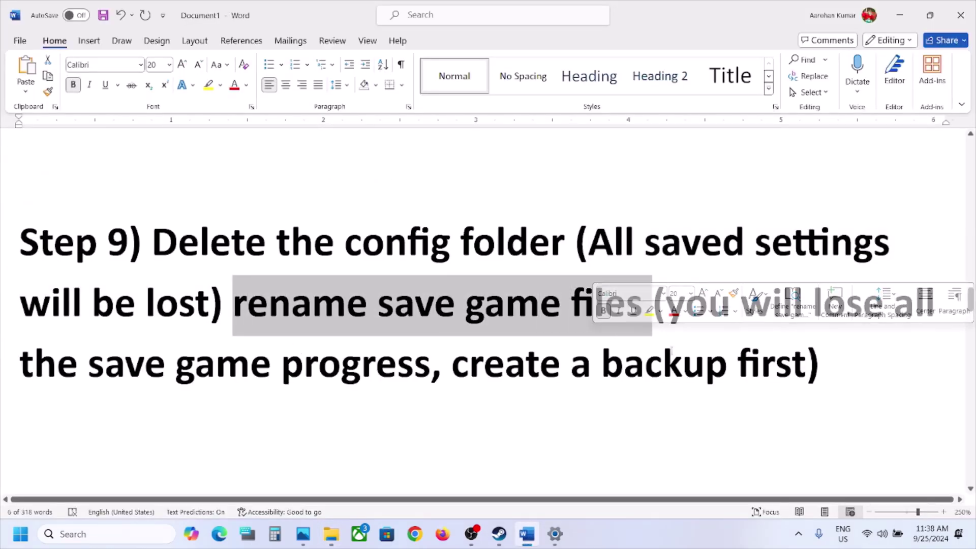
pyautogui.click(674, 314)
pyautogui.moveTo(674, 313); pyautogui.dragTo(397, 369)
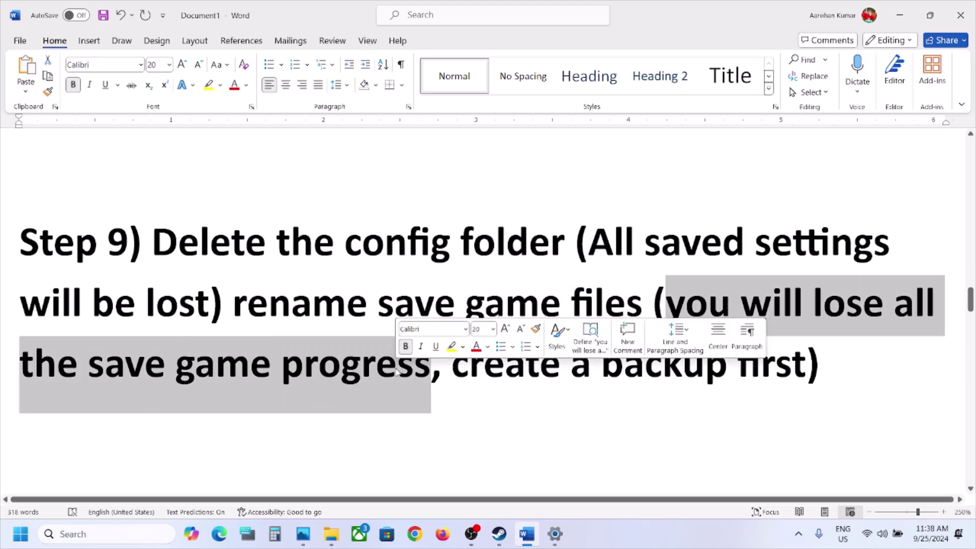
pyautogui.click(262, 382)
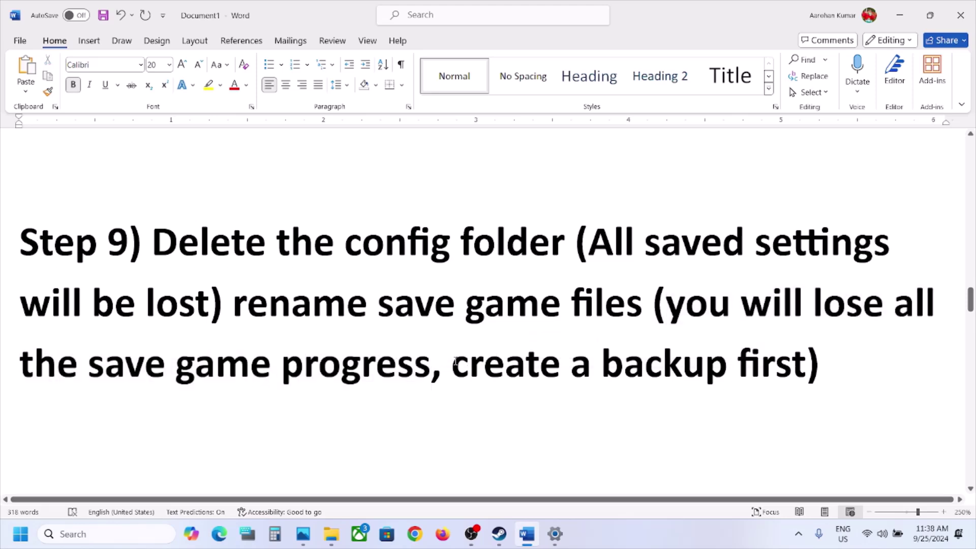
pyautogui.moveTo(455, 362); pyautogui.dragTo(732, 366)
pyautogui.click(899, 15)
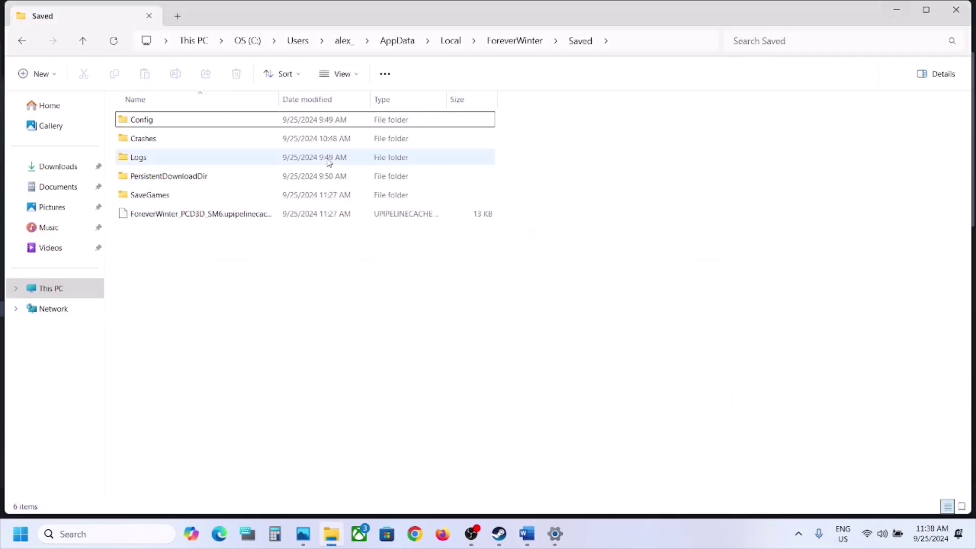
# Step: Back up the ForeverWinter folder by copying it from AppData\Local to the desktop
pyautogui.click(86, 42)
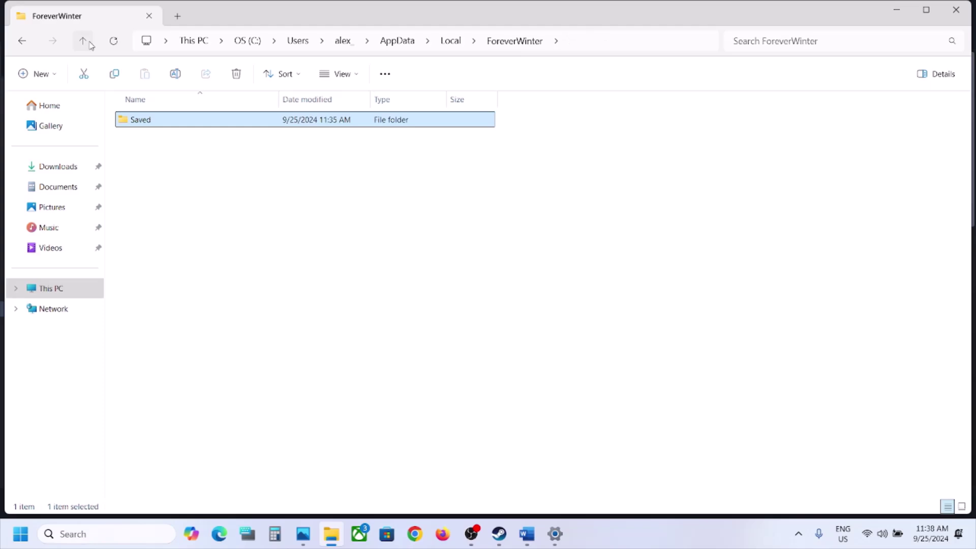
pyautogui.click(84, 42)
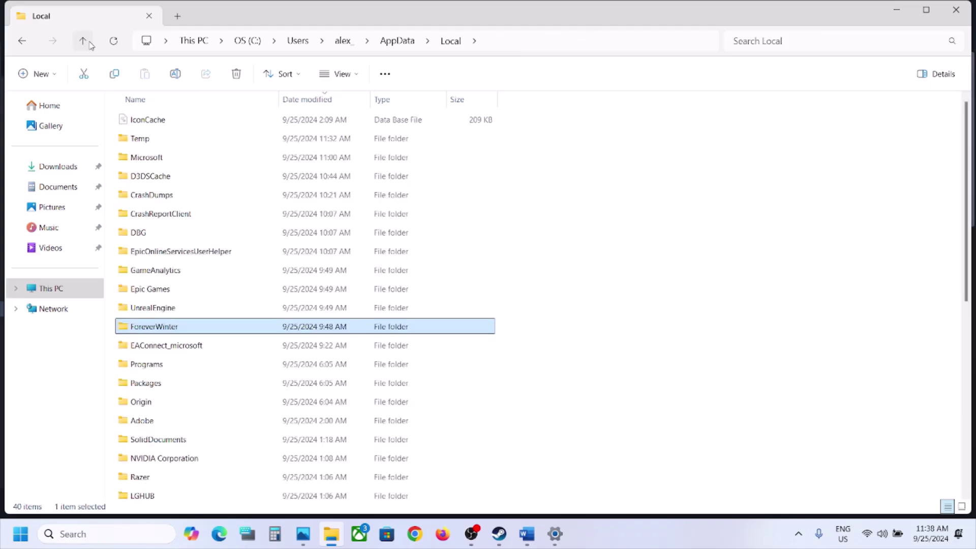
pyautogui.rightClick(151, 328)
pyautogui.click(187, 163)
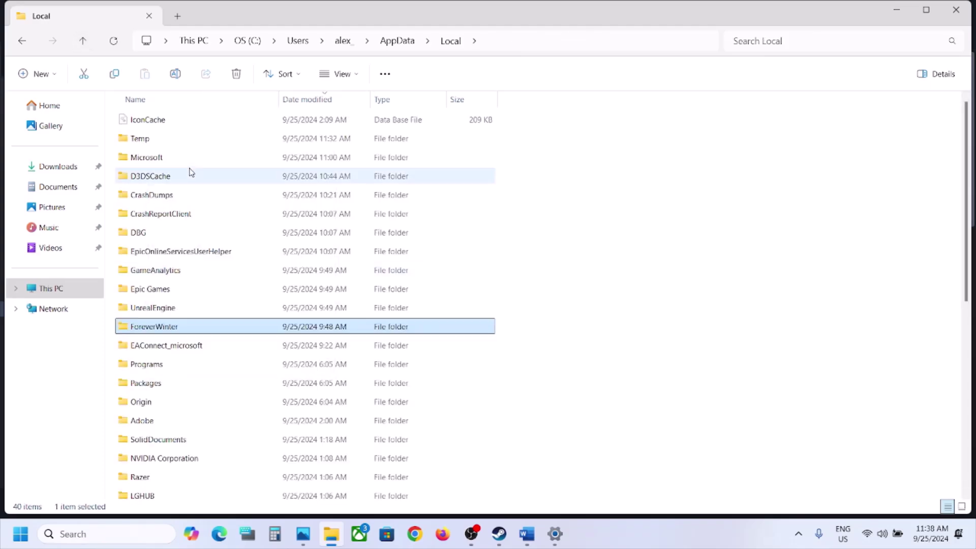
pyautogui.press('super+d')
pyautogui.hotkey('ctrl', 'v')
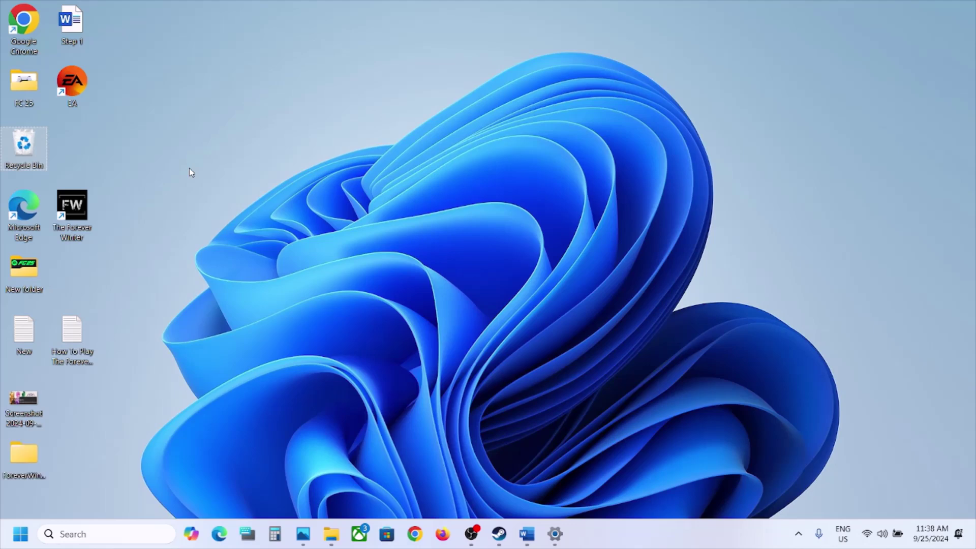
pyautogui.click(36, 452)
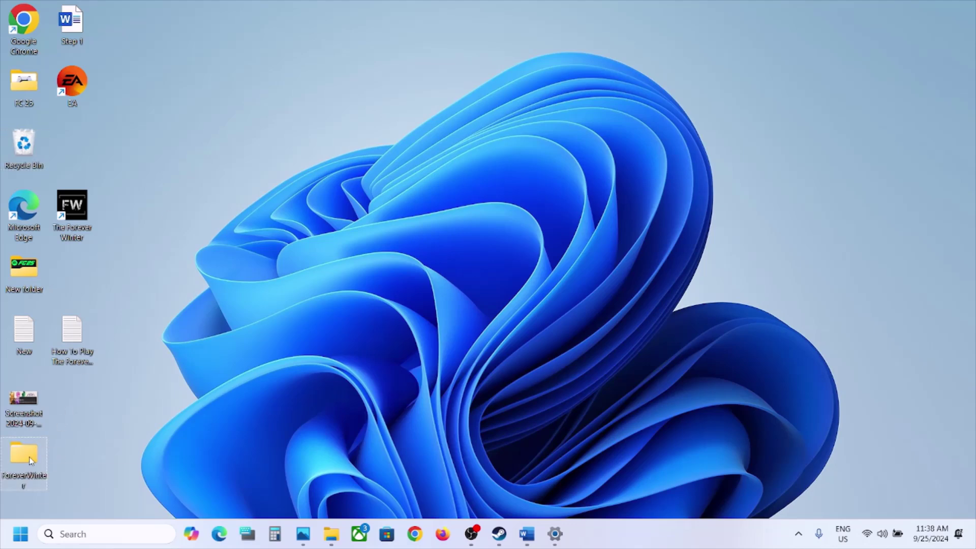
# Step: Rename the original ForeverWinter folder in AppData\Local as ForeverWinter.old
pyautogui.click(331, 534)
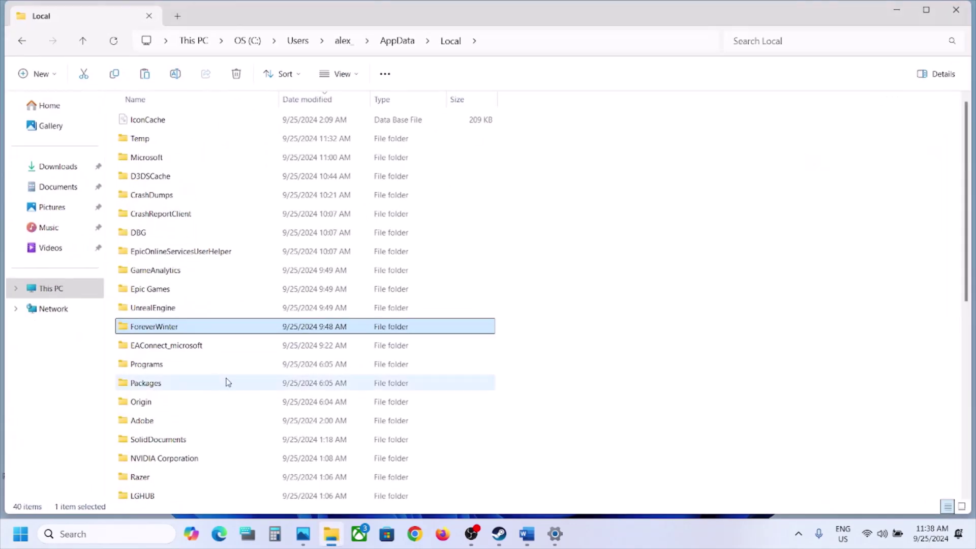
pyautogui.rightClick(173, 331)
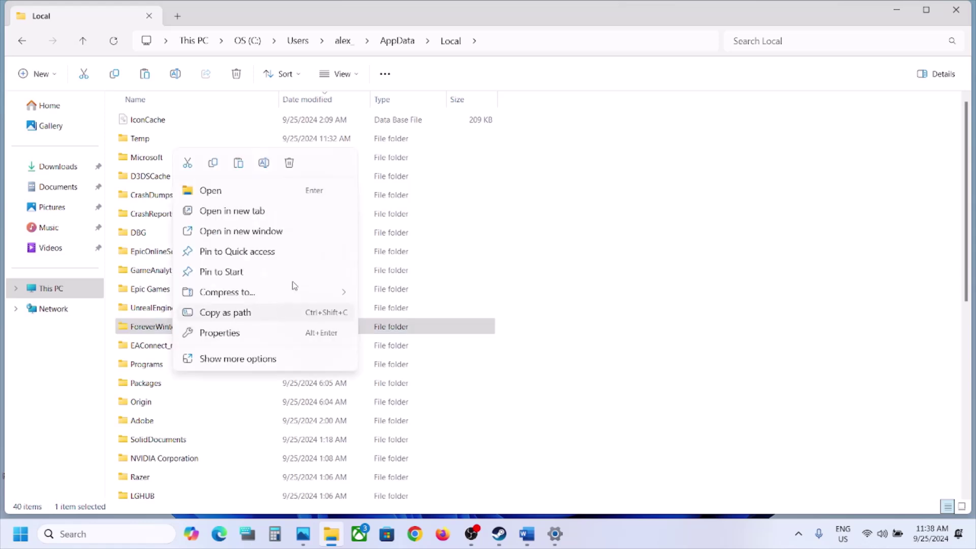
pyautogui.click(263, 164)
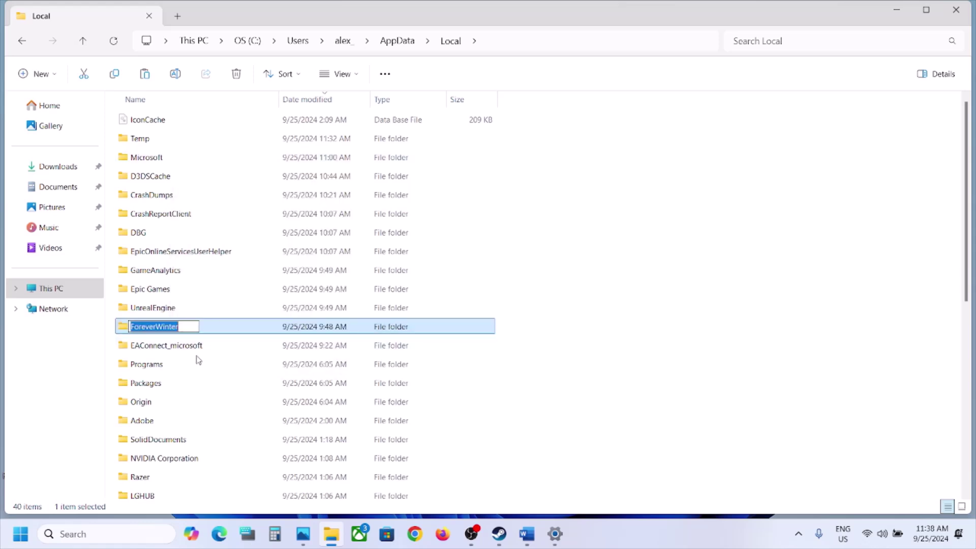
pyautogui.click(185, 326)
pyautogui.write('.')
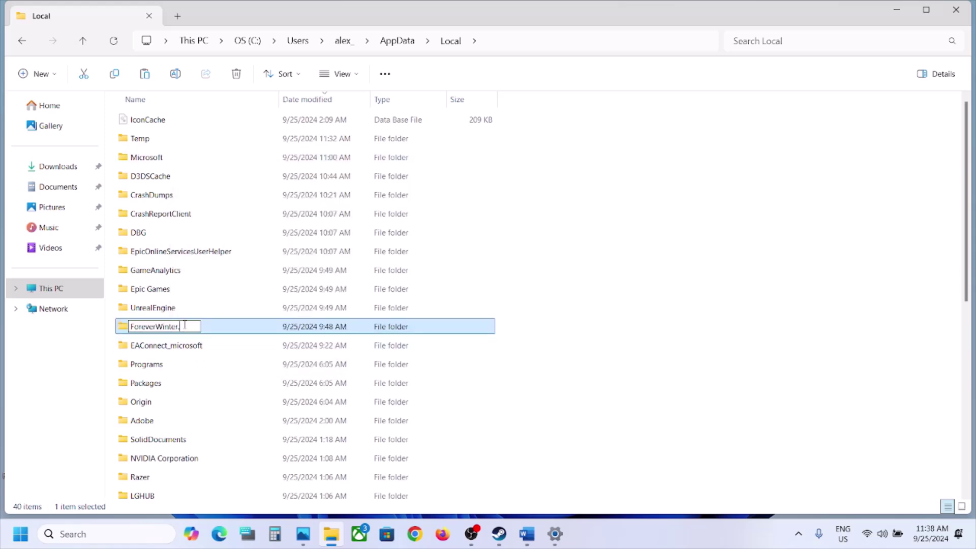
pyautogui.write('old')
pyautogui.click(595, 387)
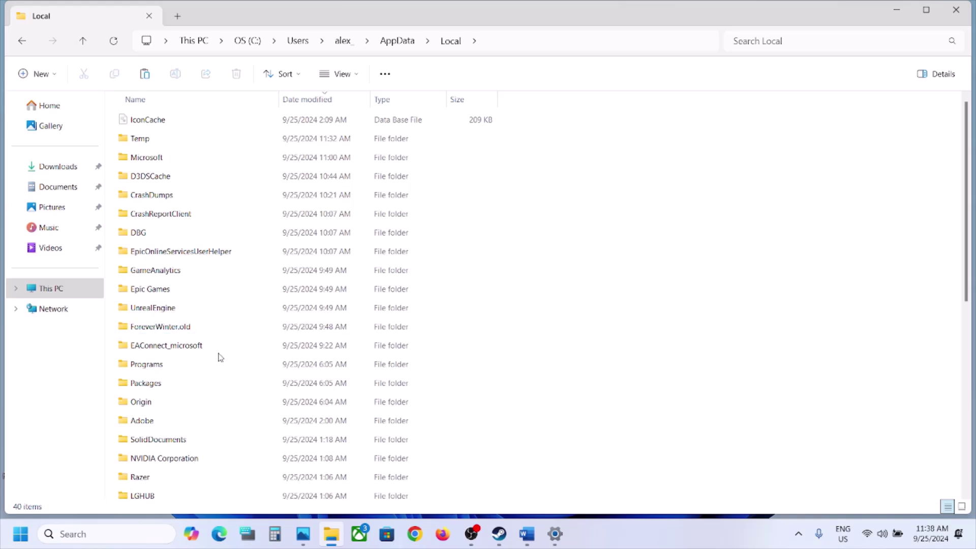
pyautogui.click(187, 332)
pyautogui.rightClick(186, 332)
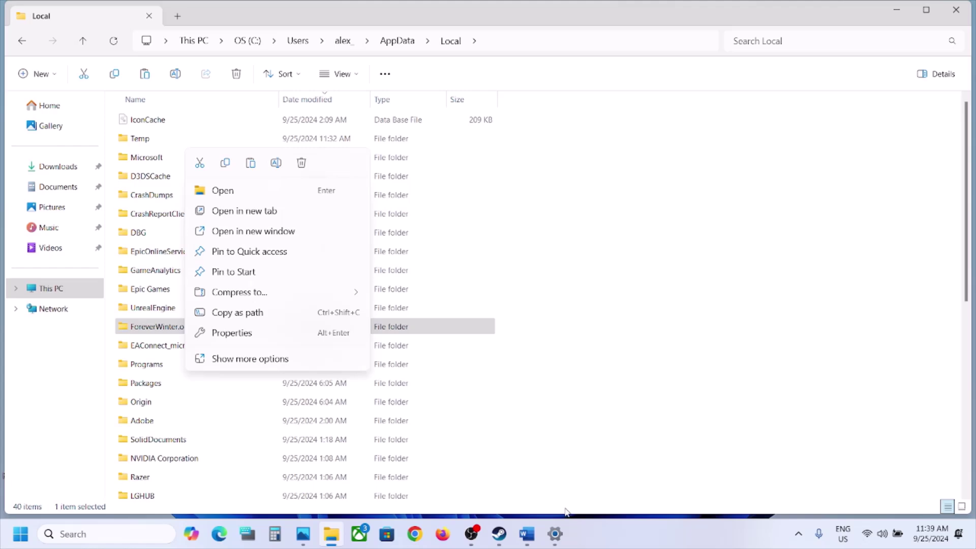
# Step: Switch to the Word notes and read the Step 9 instruction on verifying the game files
pyautogui.click(499, 534)
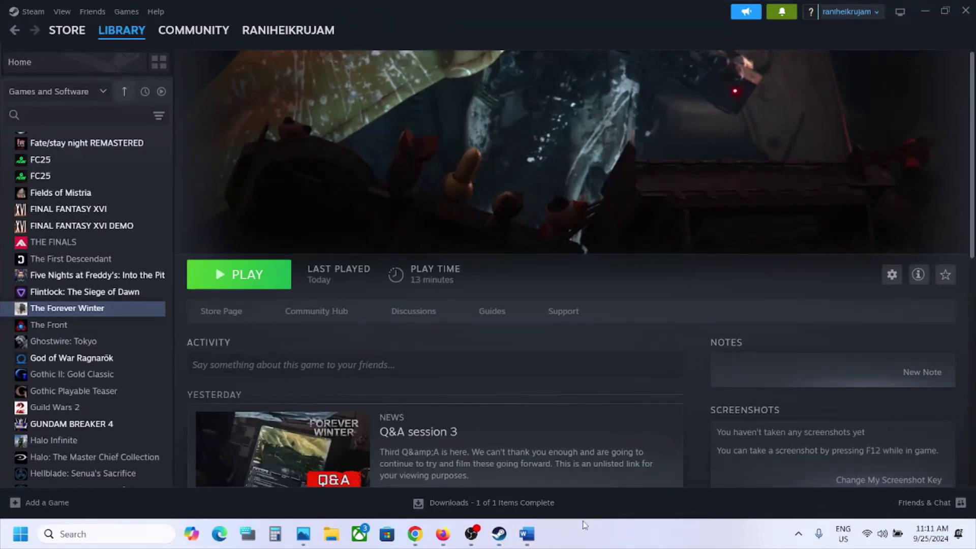
pyautogui.click(527, 534)
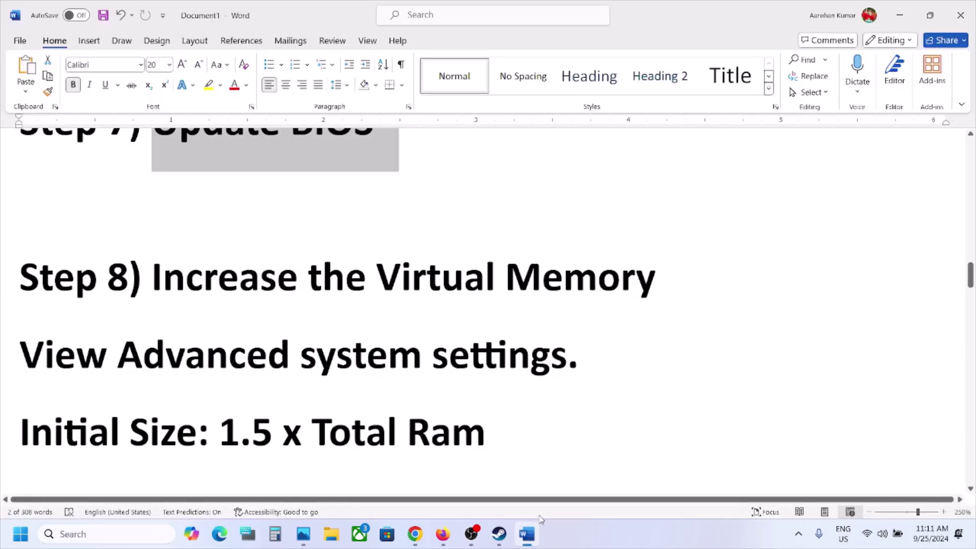
pyautogui.scroll(-3, 417, 334)
pyautogui.scroll(-1, 417, 334)
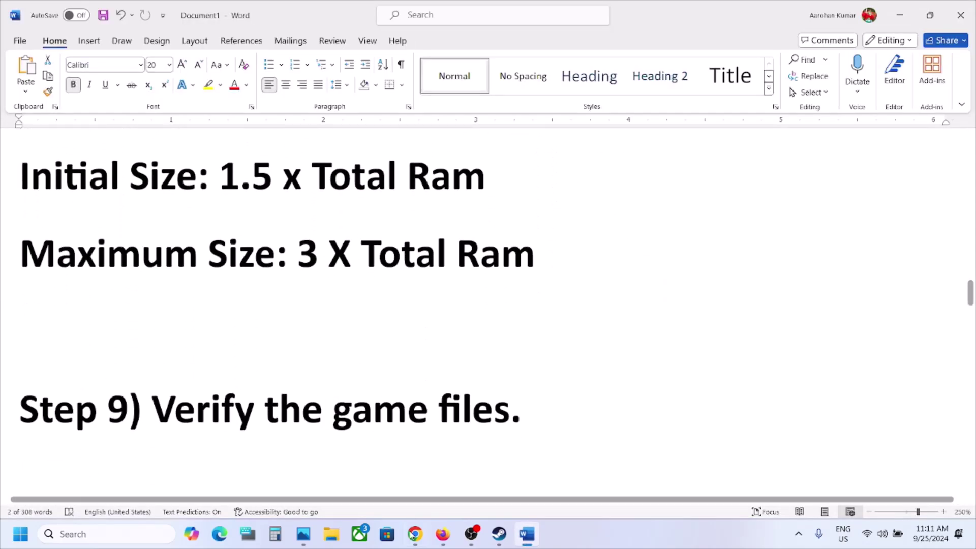
# Step: Examine the file integrity verification option in The Forever Winter's Installed Files properties in Steam and close the properties
pyautogui.click(499, 540)
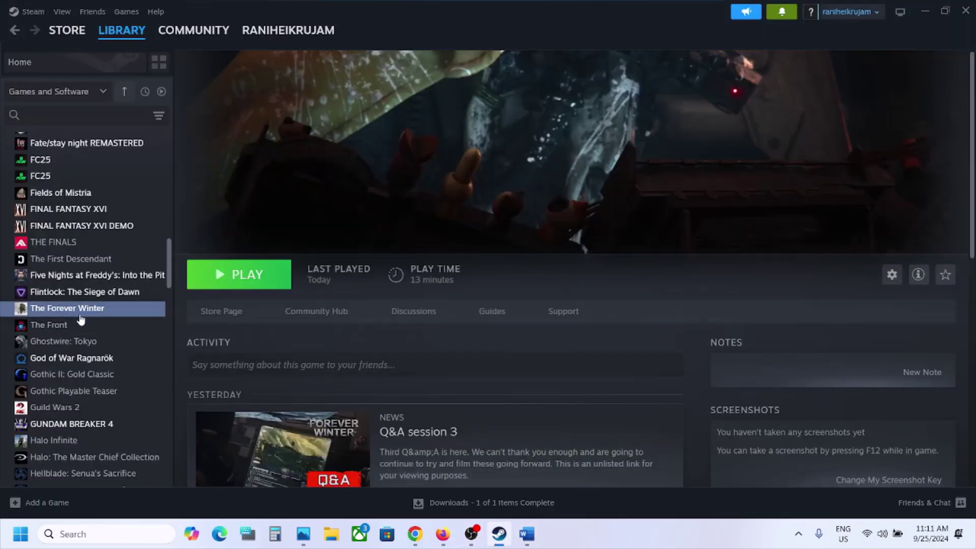
pyautogui.rightClick(80, 310)
pyautogui.click(127, 406)
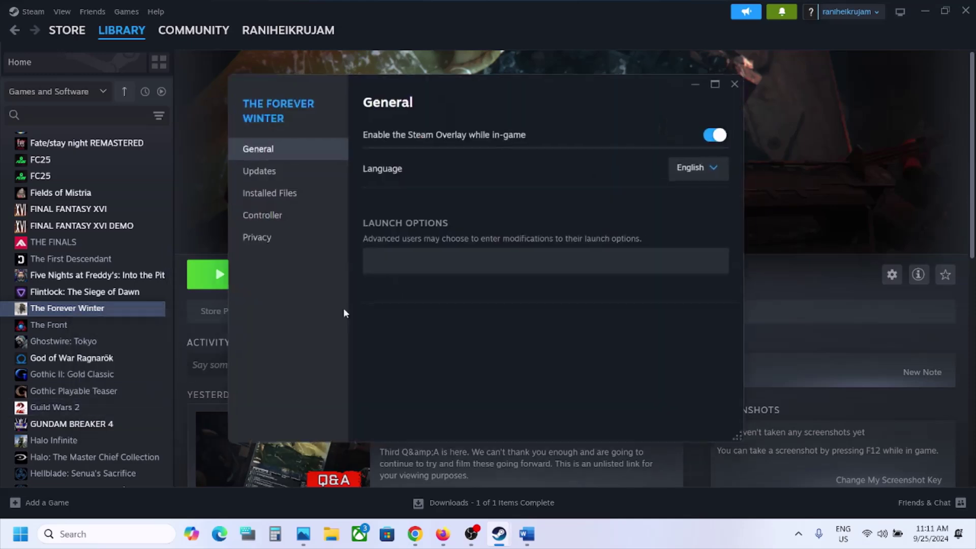
pyautogui.click(259, 192)
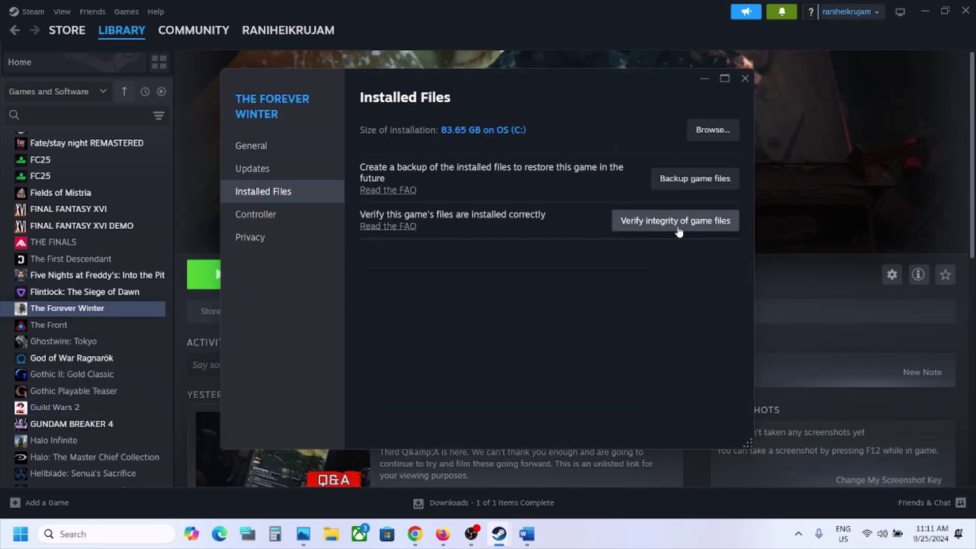
pyautogui.click(744, 78)
# Step: Review Step 10 in the Word notes on running the game as an administrator from the game installation folder
pyautogui.click(527, 533)
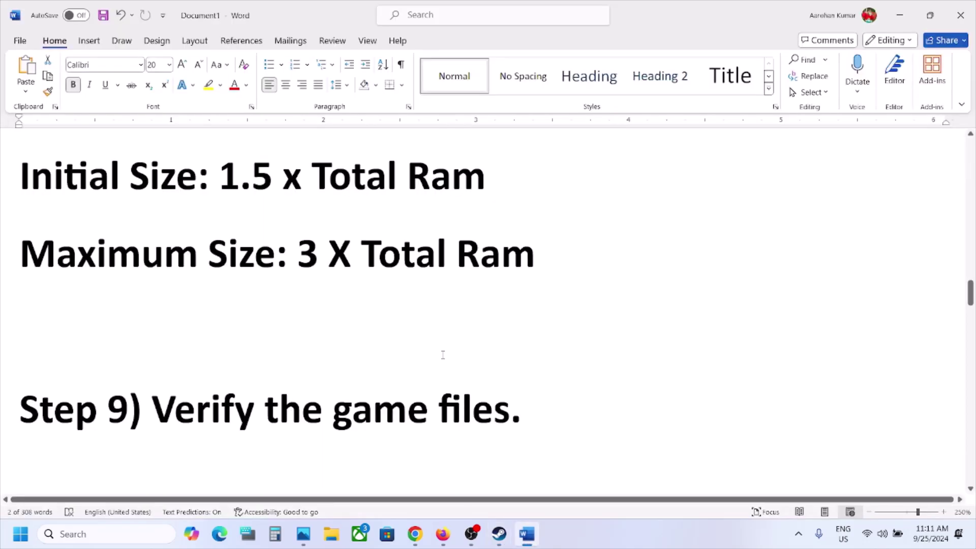
pyautogui.scroll(-5, 443, 355)
pyautogui.scroll(-2, 443, 355)
pyautogui.scroll(2, 442, 355)
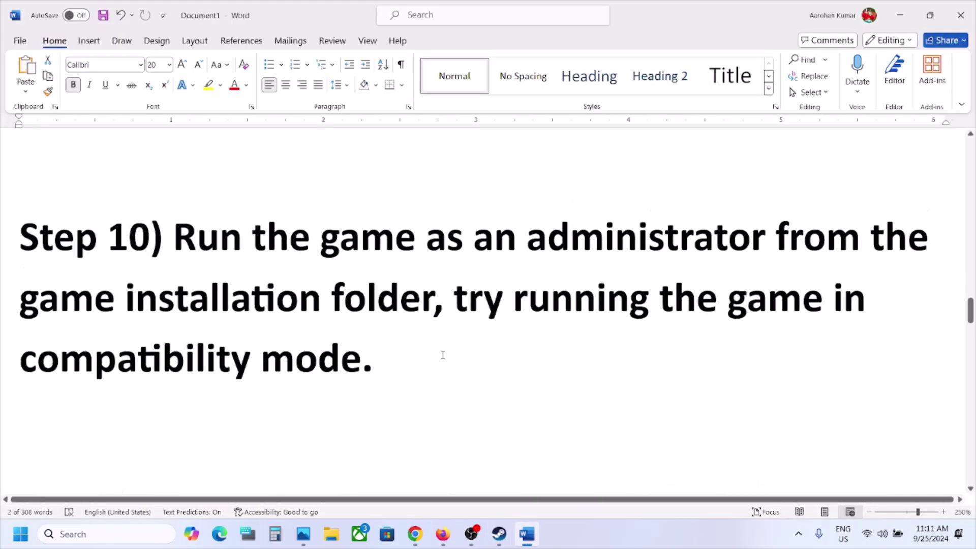
pyautogui.moveTo(173, 321); pyautogui.dragTo(426, 395)
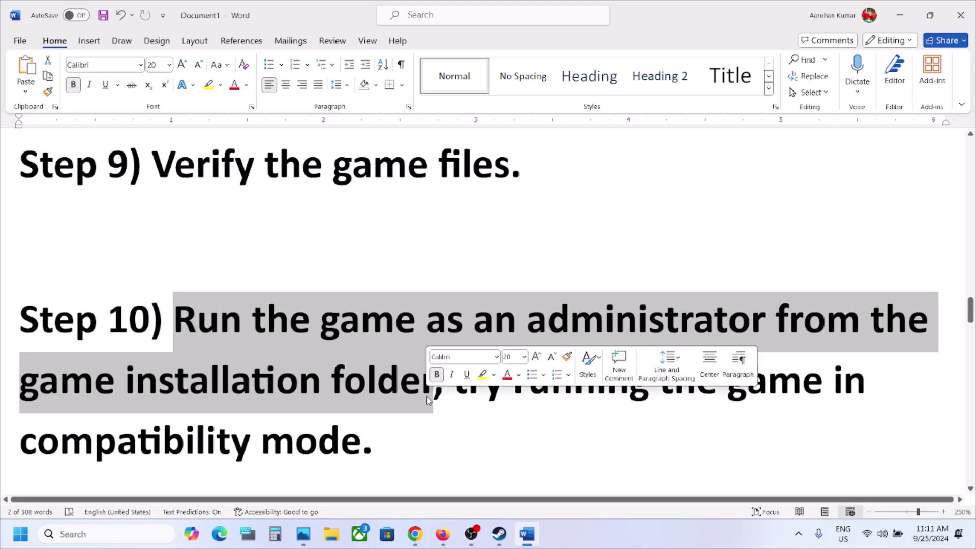
# Step: Switch to Steam, browse The Forever Winter's local files and open the Windows folder inside the installation folder
pyautogui.click(499, 534)
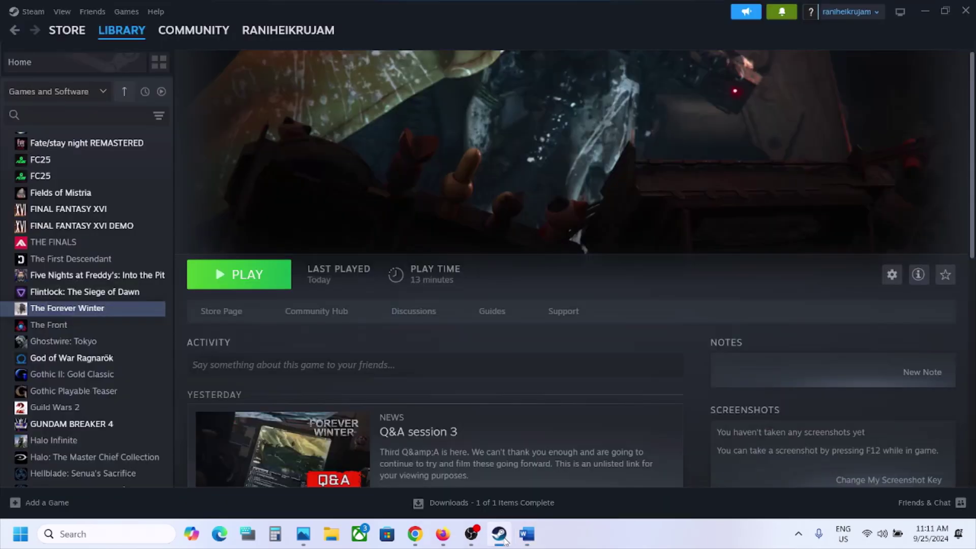
pyautogui.rightClick(117, 310)
pyautogui.moveTo(157, 387)
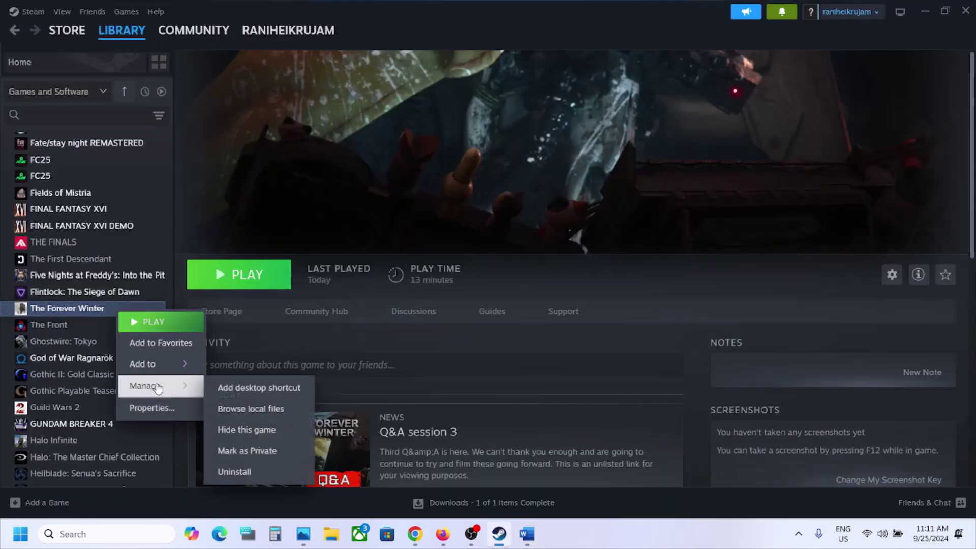
pyautogui.click(279, 410)
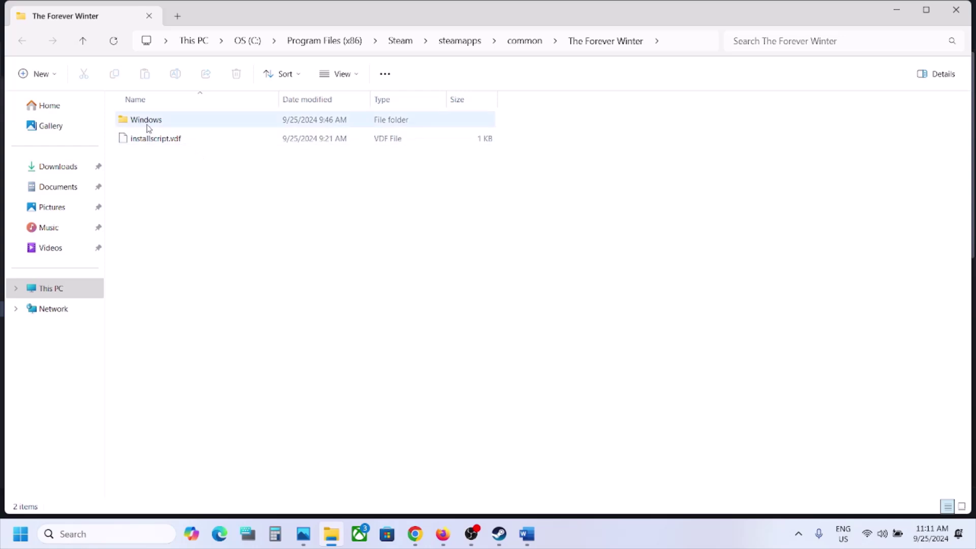
pyautogui.doubleClick(154, 125)
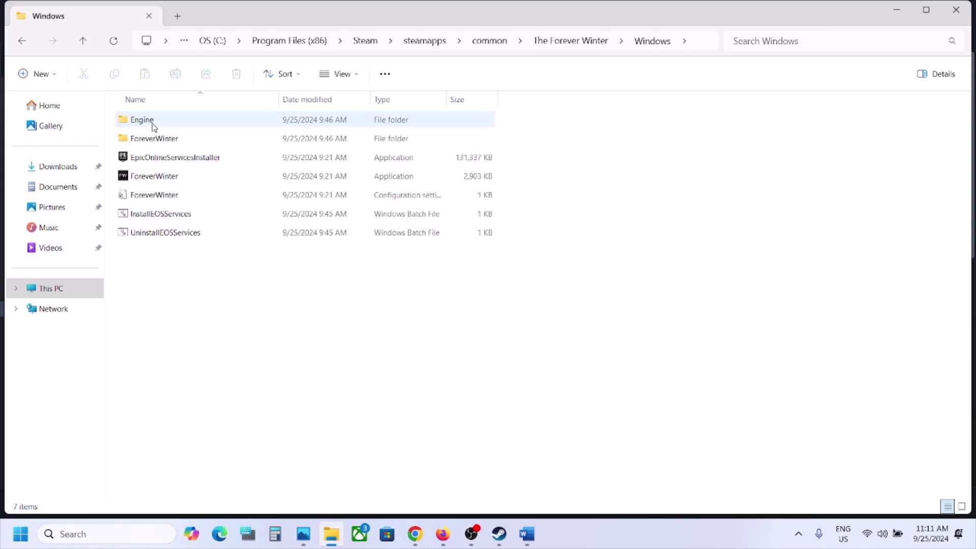
# Step: View the properties of the ForeverWinter application in the Windows folder and close them
pyautogui.click(162, 177)
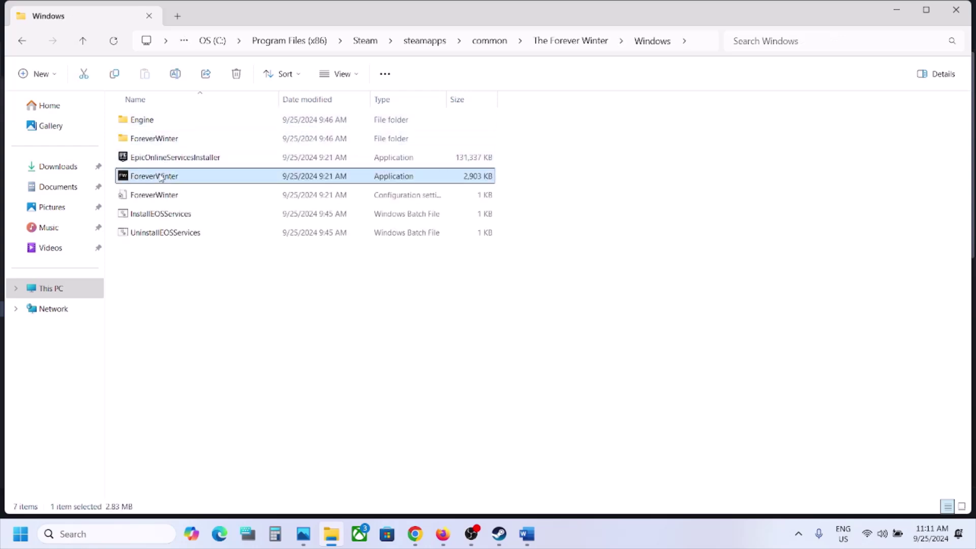
pyautogui.rightClick(194, 179)
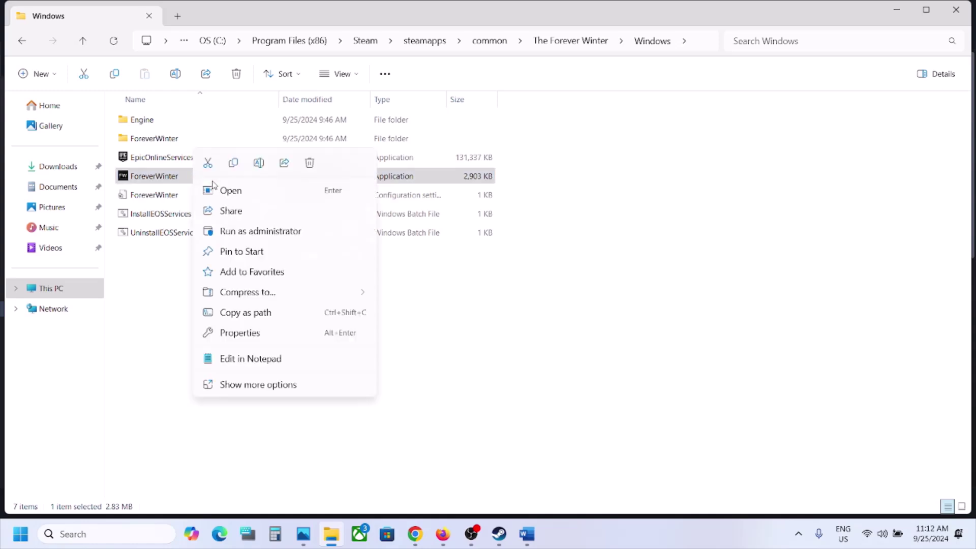
pyautogui.click(240, 334)
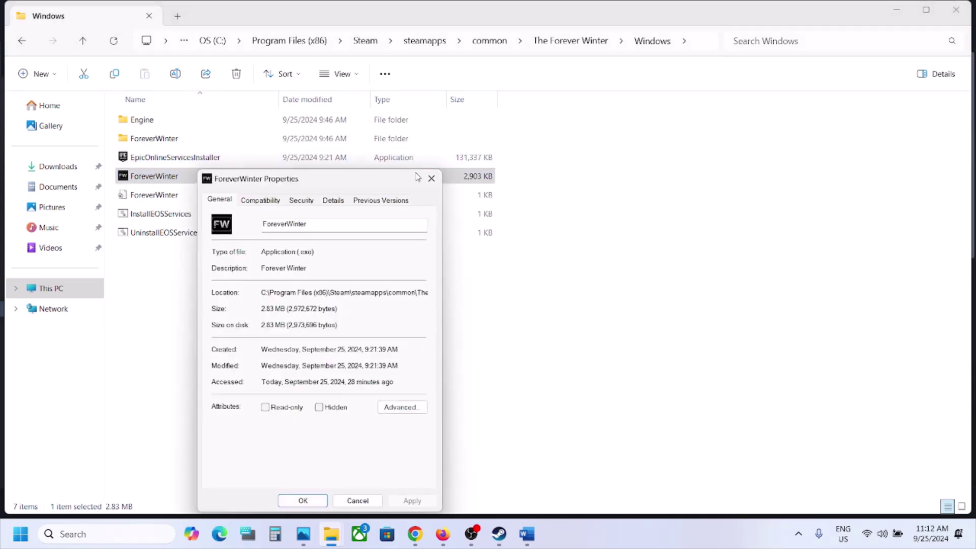
pyautogui.click(432, 178)
# Step: Open the Win64 folder under ForeverWinter\Binaries in the game installation
pyautogui.click(142, 144)
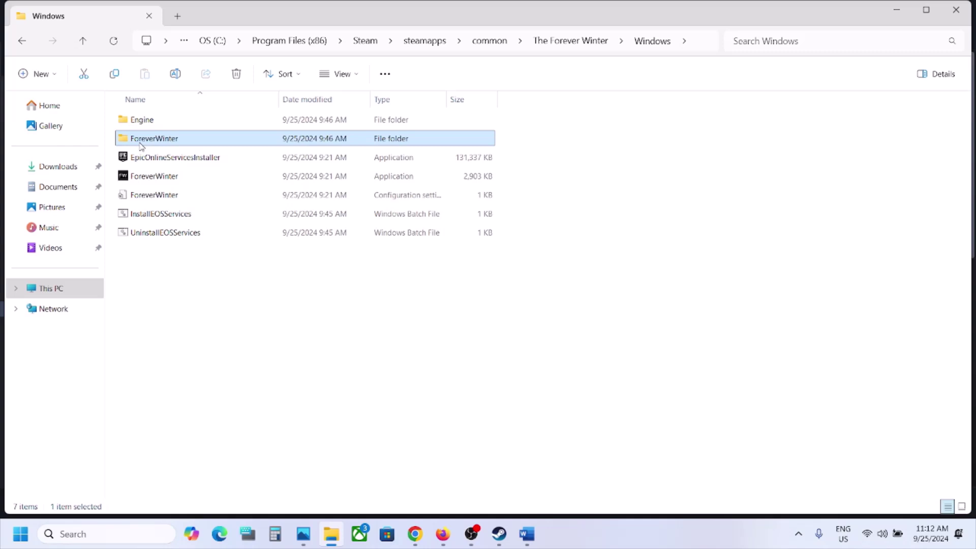
pyautogui.doubleClick(178, 145)
pyautogui.doubleClick(185, 125)
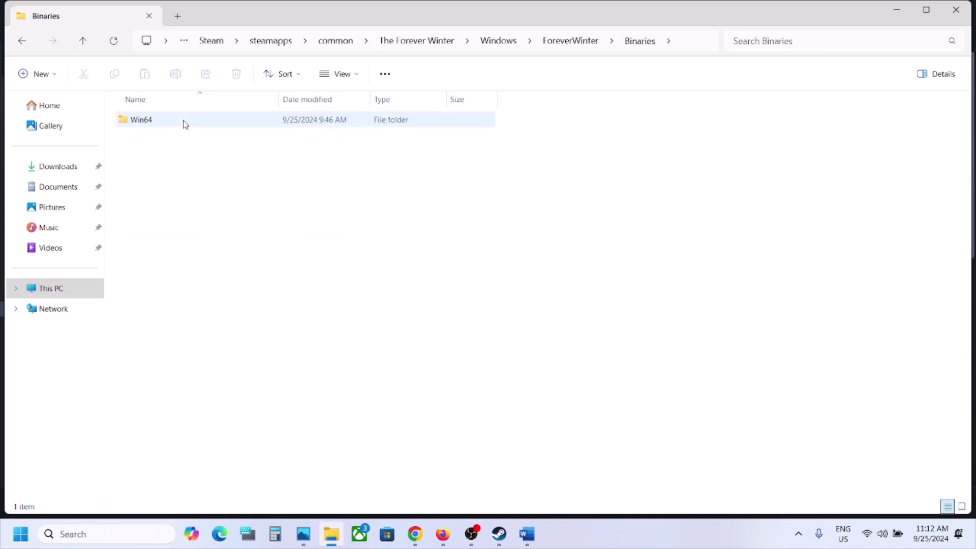
pyautogui.doubleClick(163, 125)
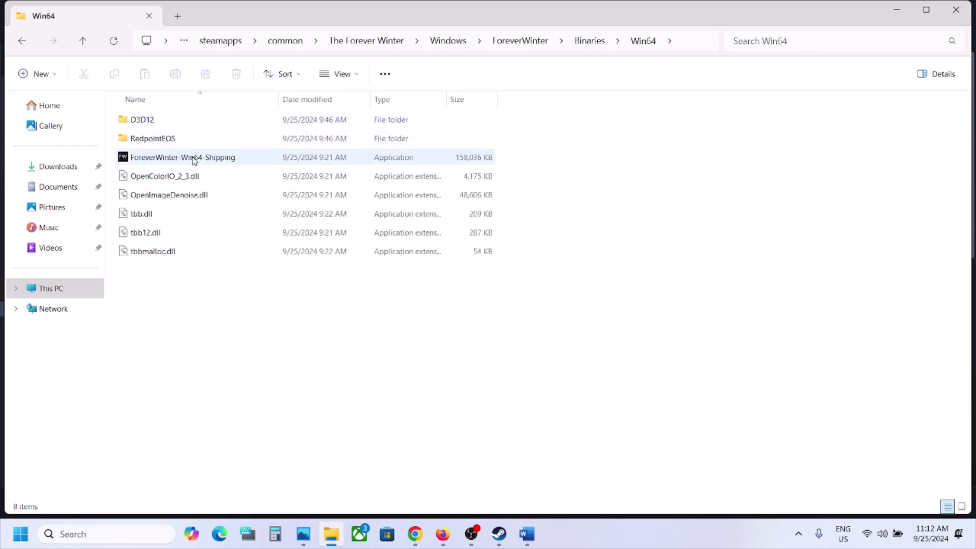
# Step: Set the ForeverWinter-Win64-Shipping application to run as an administrator in its compatibility properties
pyautogui.click(194, 159)
pyautogui.rightClick(215, 162)
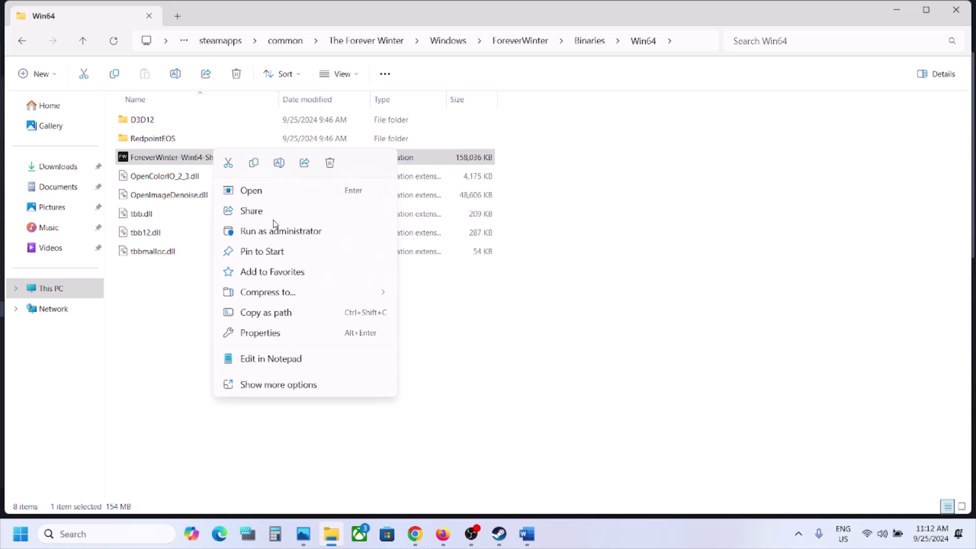
pyautogui.click(271, 332)
pyautogui.click(285, 190)
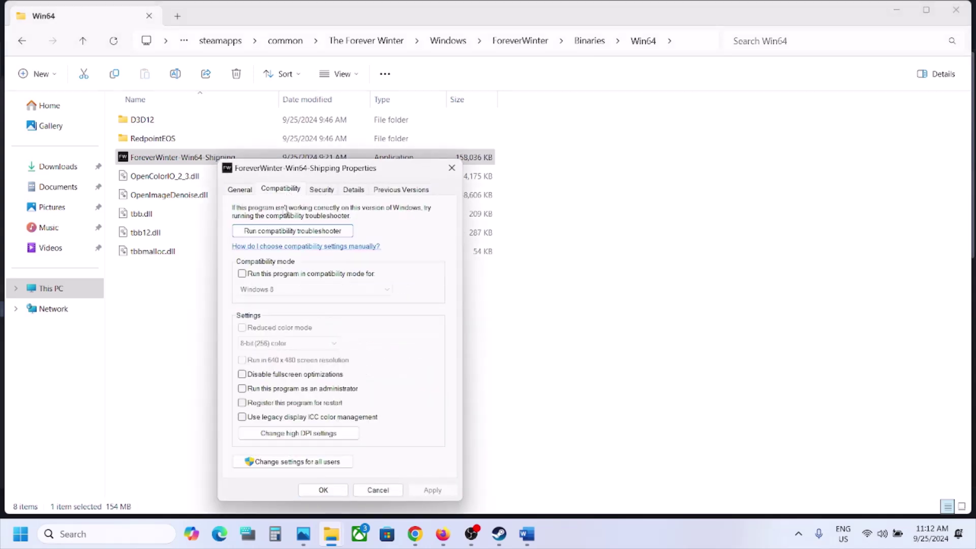
pyautogui.click(243, 389)
pyautogui.click(341, 493)
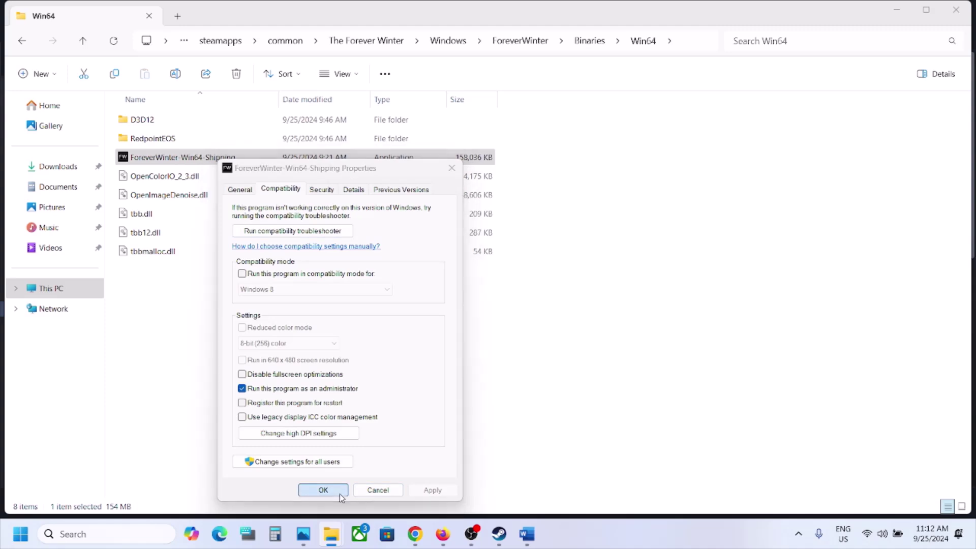
# Step: Enable compatibility mode for Windows 8 on the ForeverWinter-Win64-Shipping application and apply it
pyautogui.rightClick(202, 160)
pyautogui.click(274, 333)
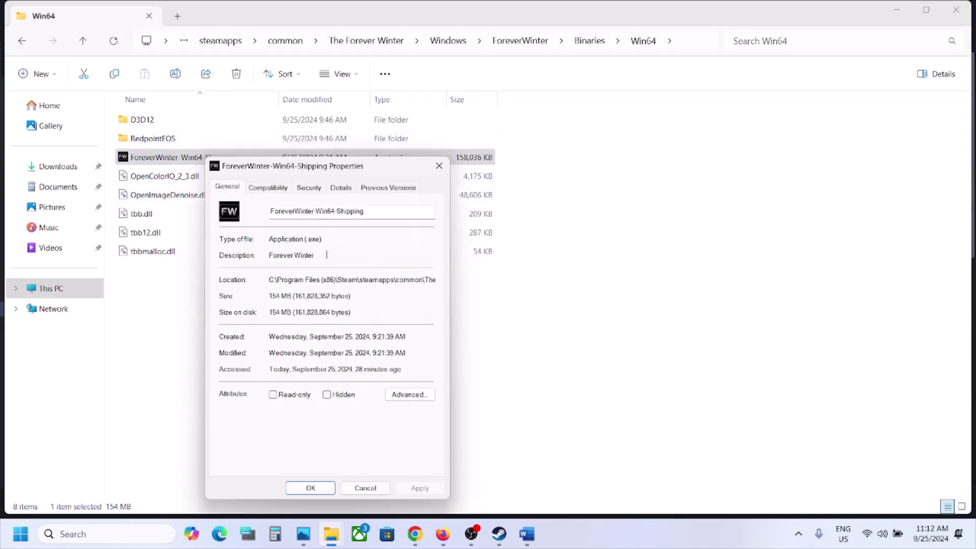
pyautogui.click(277, 192)
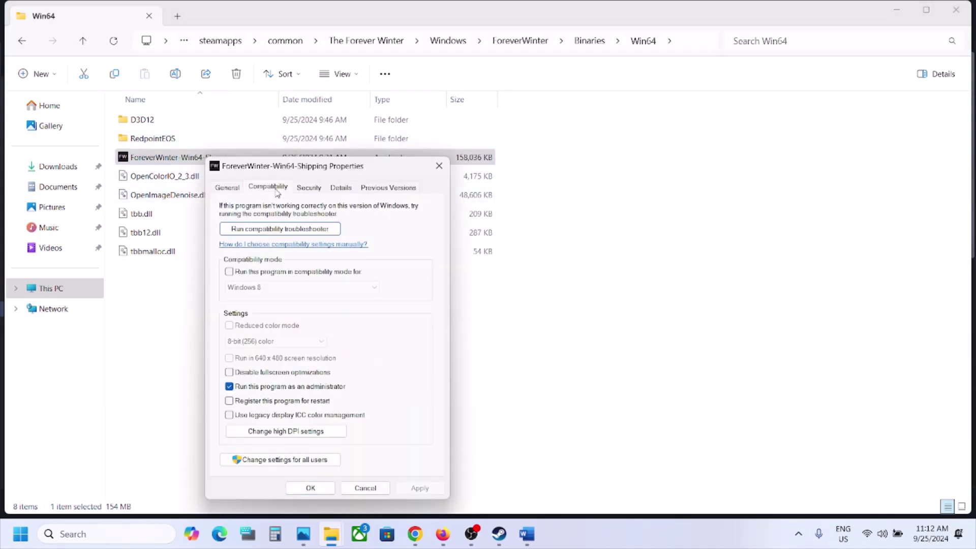
pyautogui.click(230, 272)
pyautogui.click(416, 488)
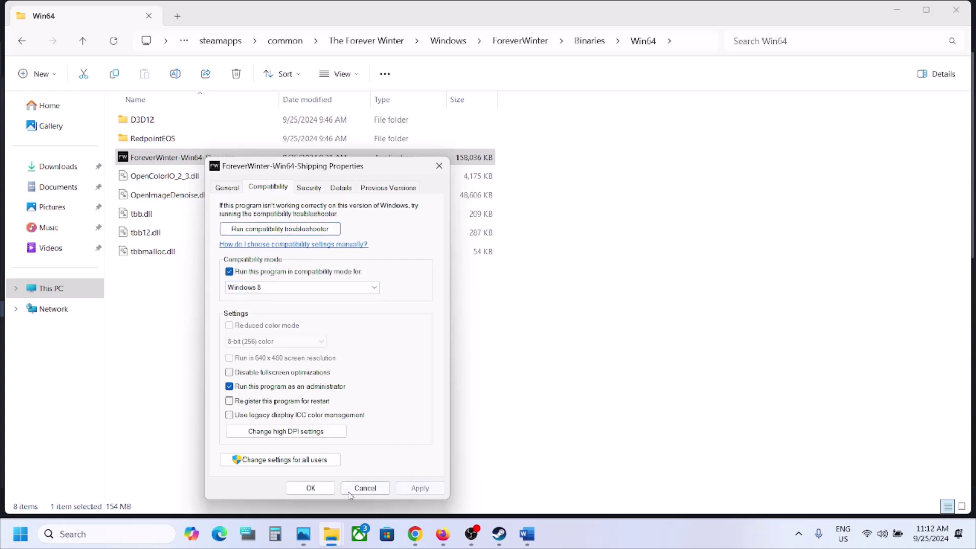
pyautogui.click(311, 489)
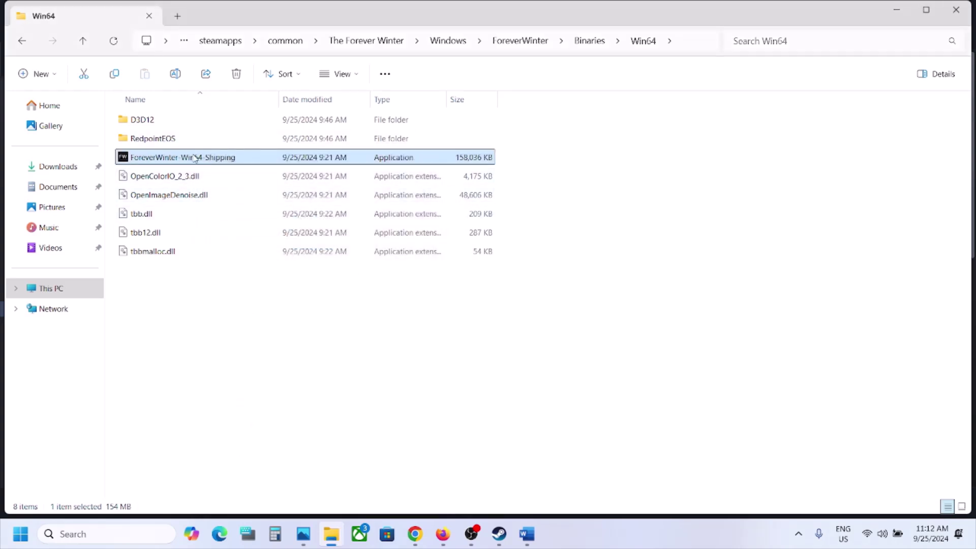
# Step: Change the compatibility mode of the ForeverWinter-Win64-Shipping application to Windows 7 and apply it
pyautogui.rightClick(195, 158)
pyautogui.click(275, 335)
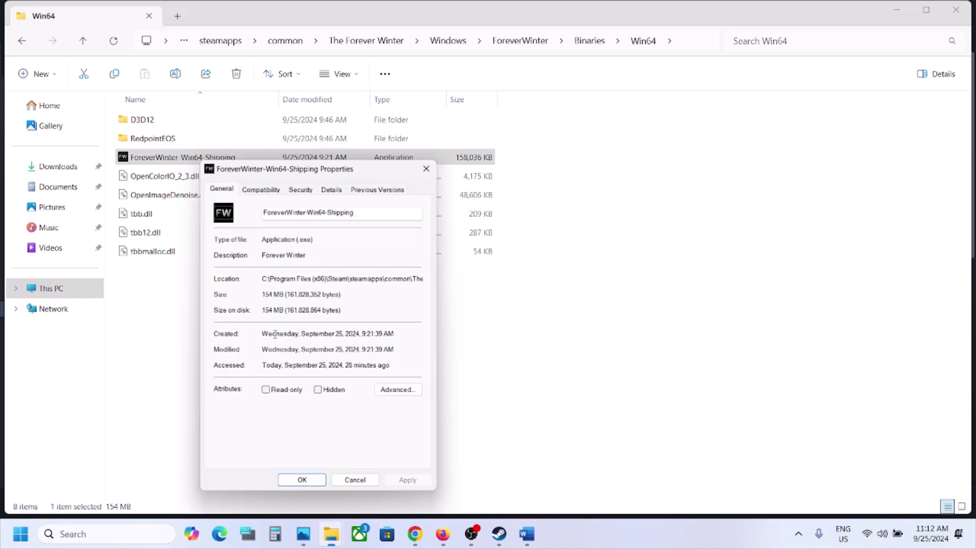
pyautogui.click(260, 186)
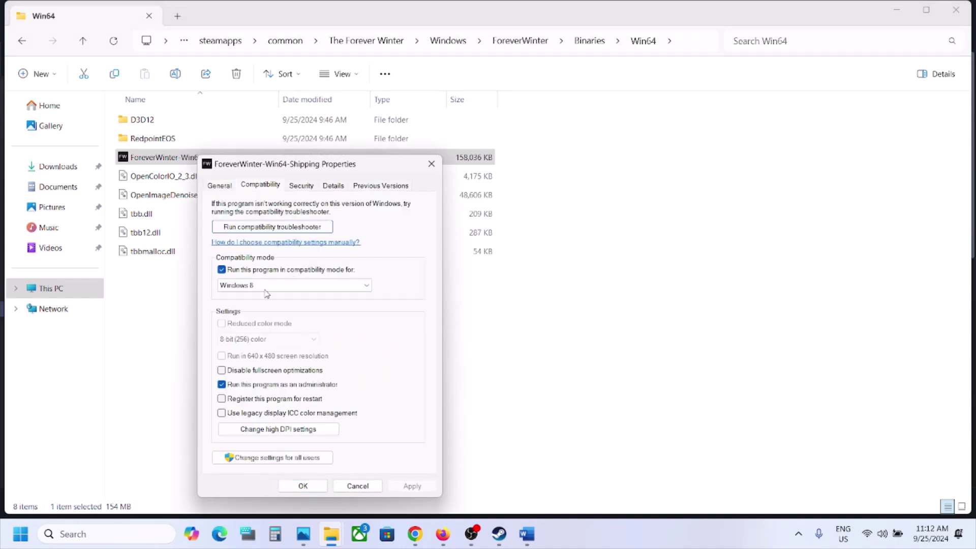
pyautogui.click(264, 287)
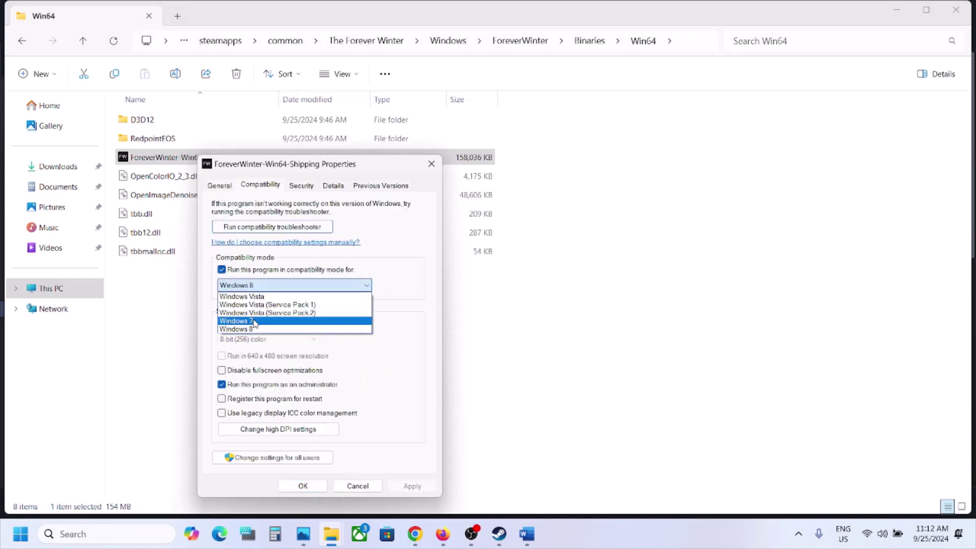
pyautogui.click(253, 321)
pyautogui.click(410, 486)
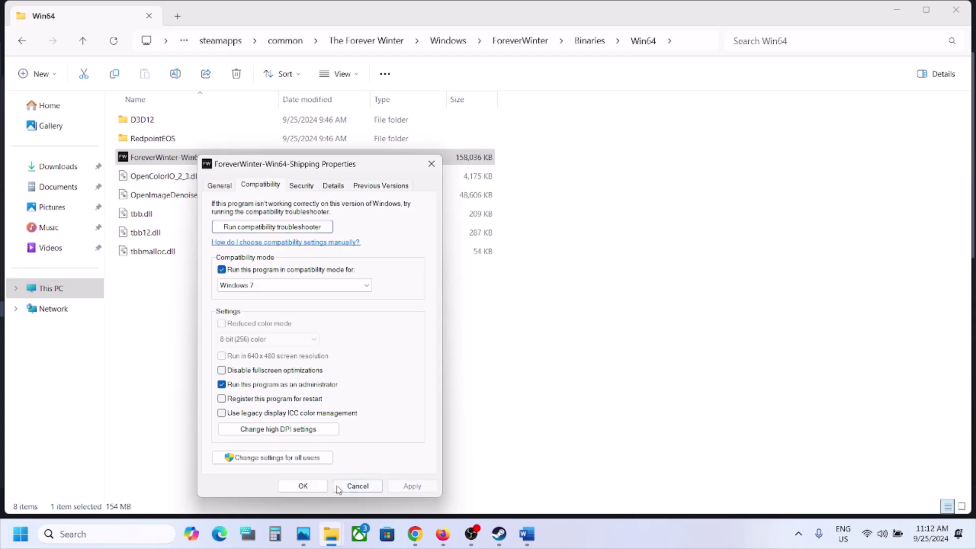
pyautogui.click(304, 486)
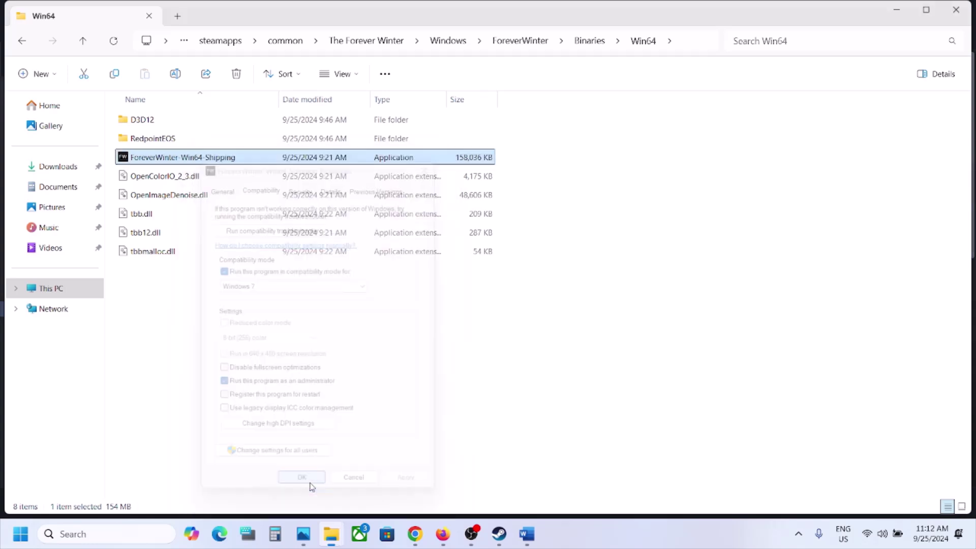
# Step: Disable fullscreen optimizations for the ForeverWinter-Win64-Shipping application and save the properties
pyautogui.rightClick(170, 167)
pyautogui.click(234, 334)
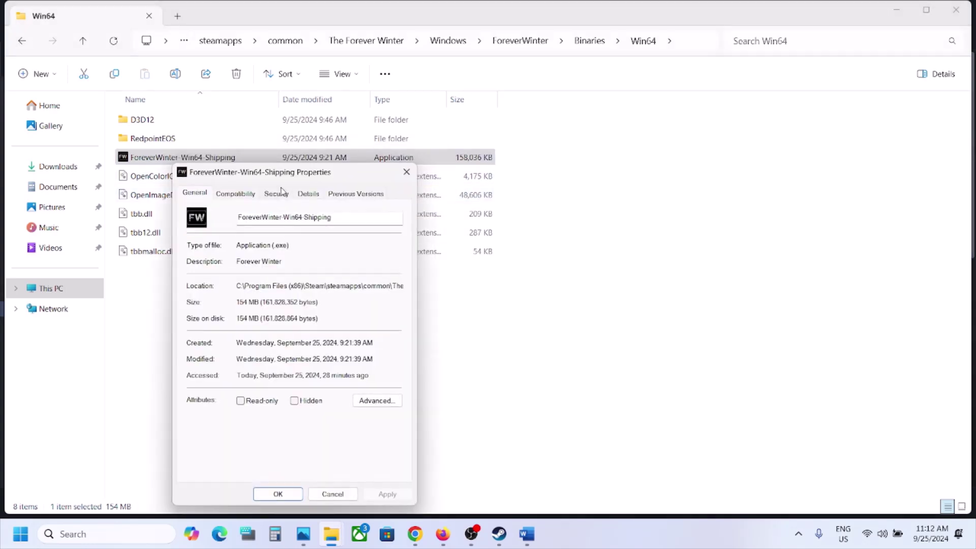
pyautogui.click(243, 194)
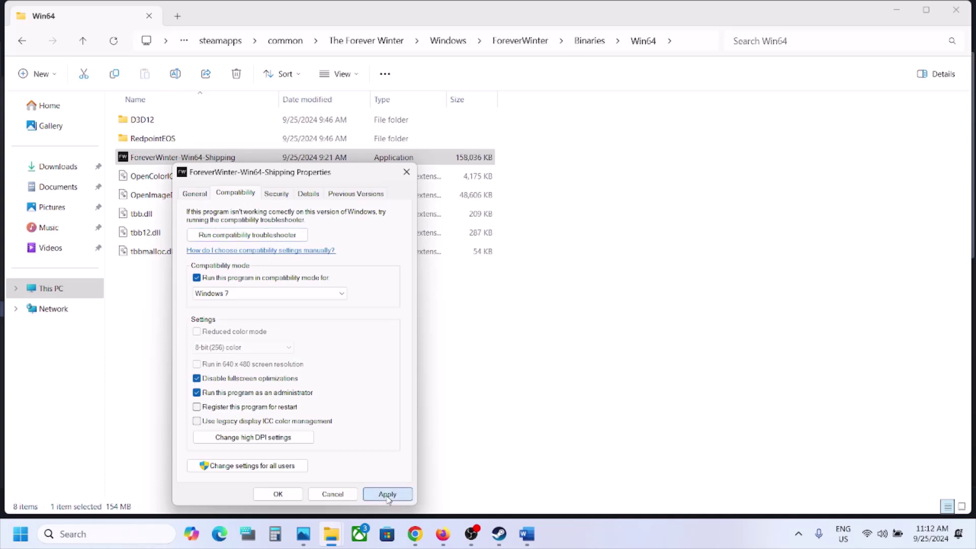
pyautogui.click(288, 492)
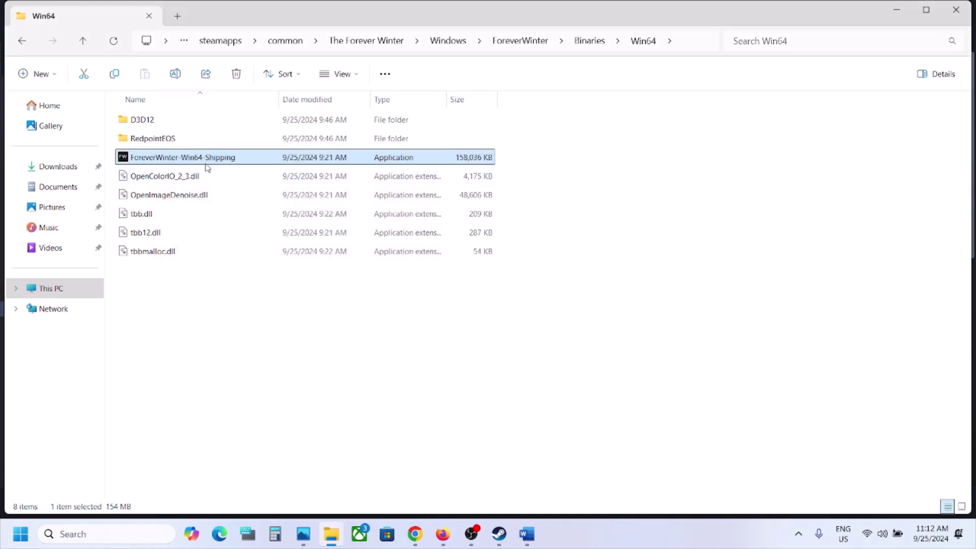
# Step: Turn off compatibility mode, Disable fullscreen optimizations and Run this program as an administrator for the ForeverWinter-Win64-Shipping application
pyautogui.rightClick(208, 163)
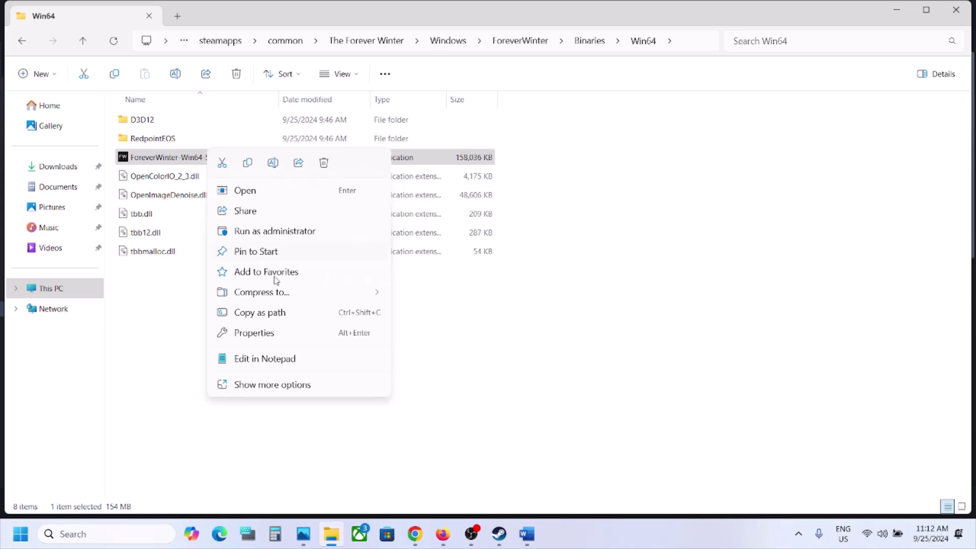
pyautogui.click(266, 334)
pyautogui.click(273, 191)
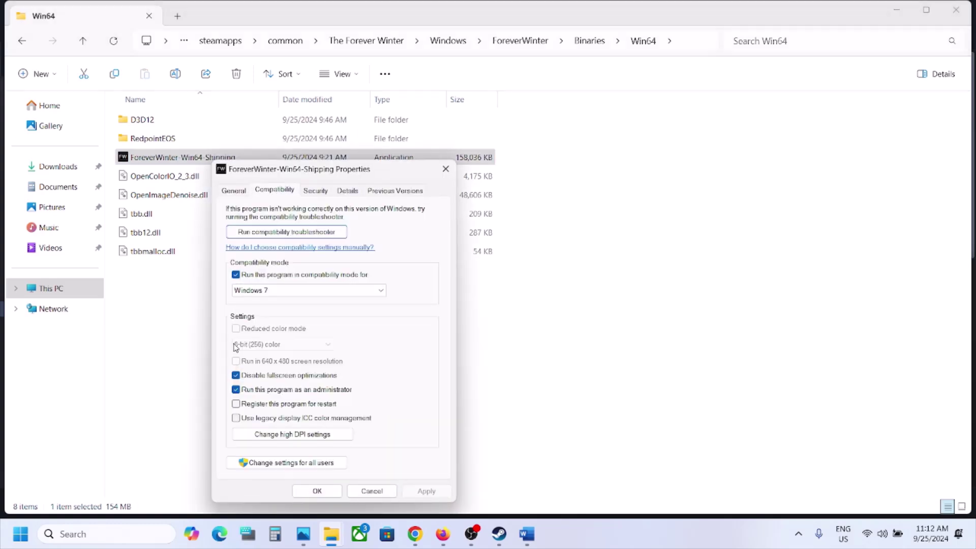
pyautogui.click(235, 275)
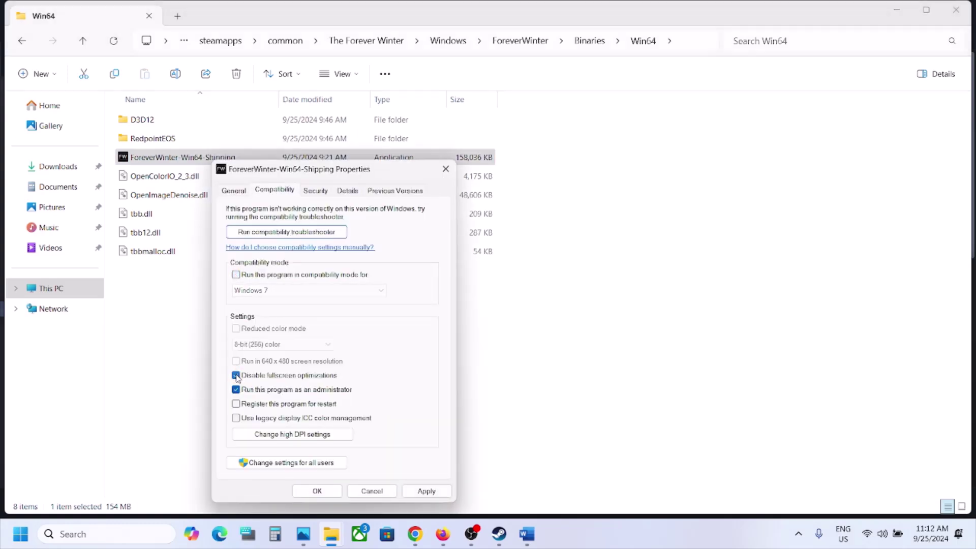
pyautogui.click(236, 376)
pyautogui.click(236, 390)
pyautogui.click(422, 491)
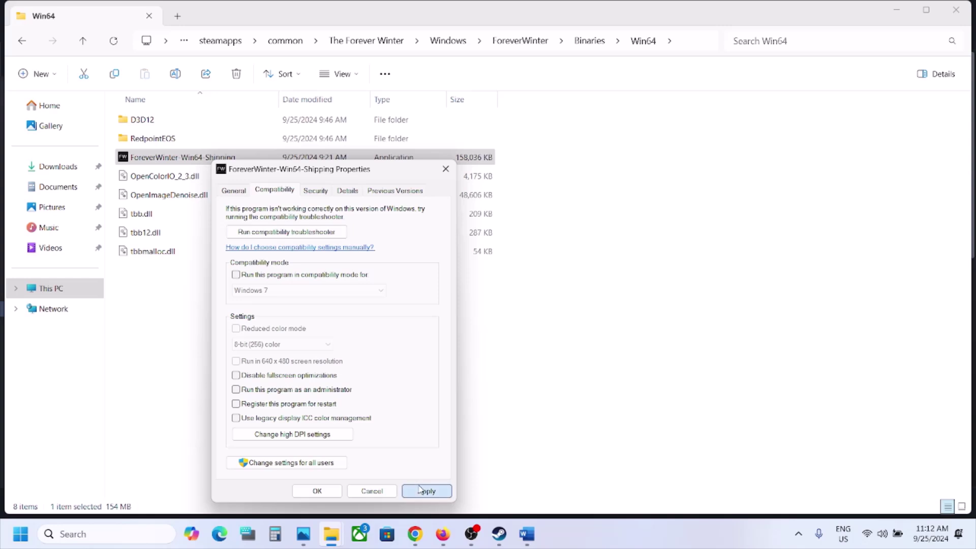
pyautogui.click(318, 491)
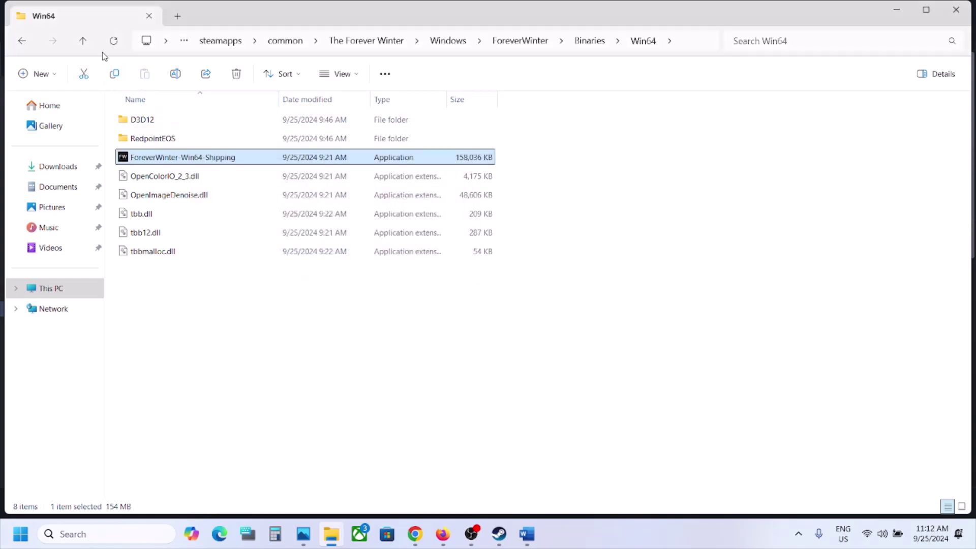
# Step: Go back up to the game's Windows folder and select the ForeverWinter application
pyautogui.click(84, 41)
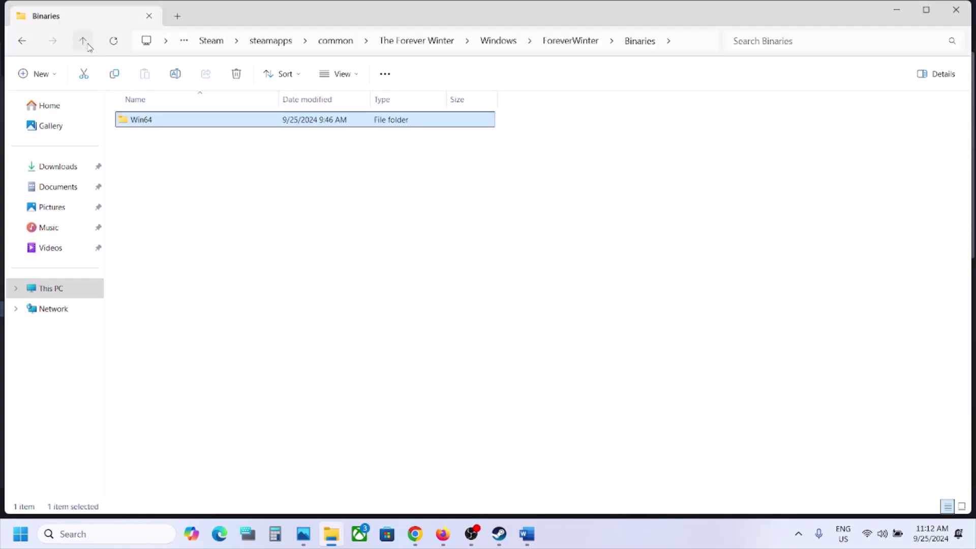
pyautogui.click(84, 42)
pyautogui.click(84, 43)
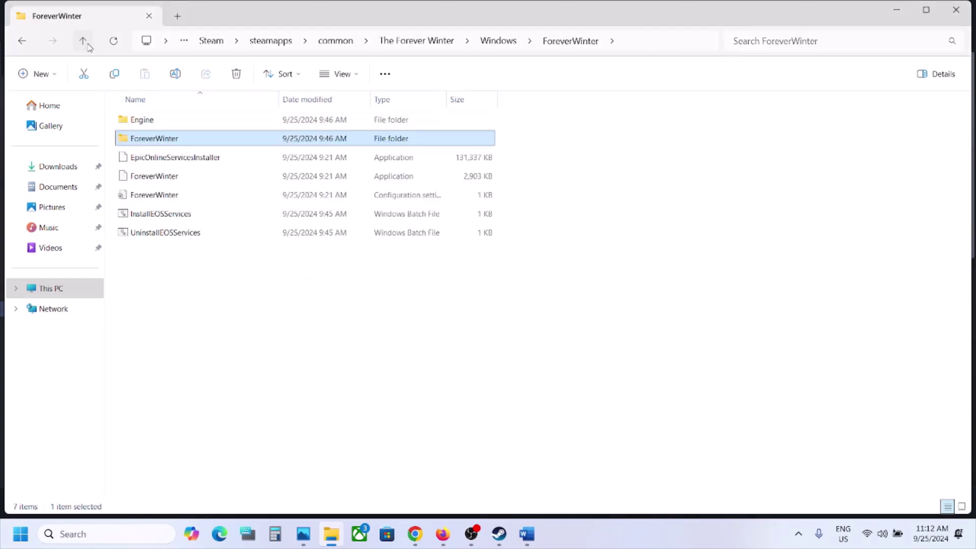
pyautogui.click(166, 178)
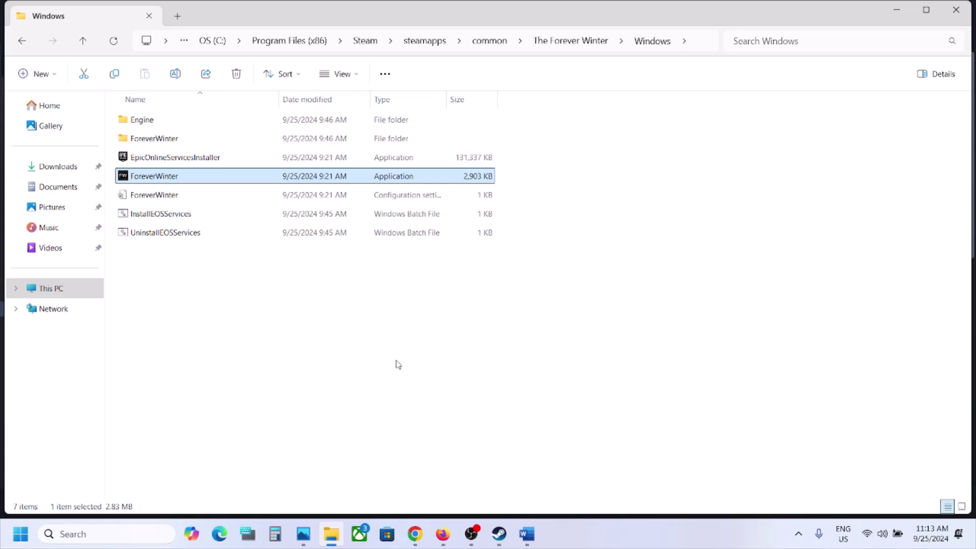
# Step: Switch to the Word notes and read Step 11 on allowing the game exe through antivirus, Windows Security and Firewall
pyautogui.click(500, 534)
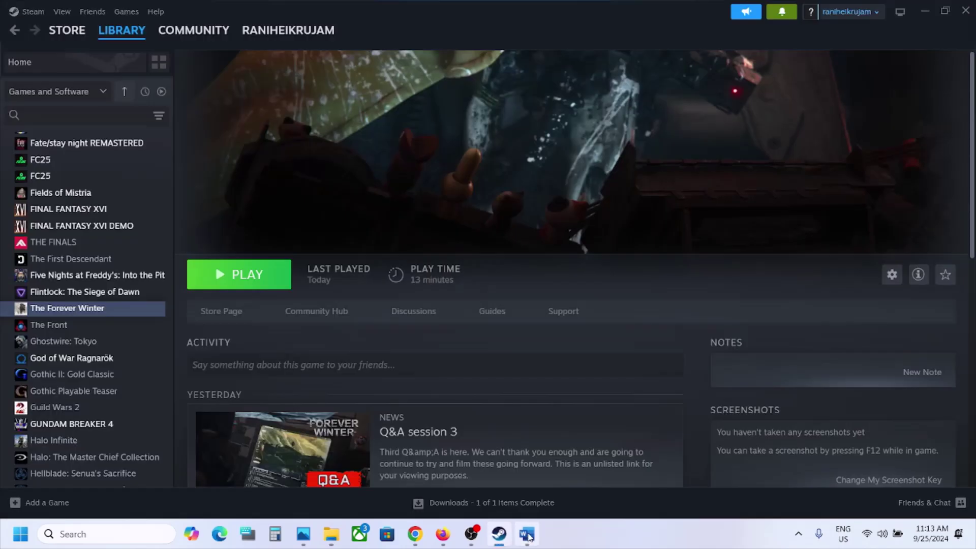
pyautogui.click(527, 534)
pyautogui.scroll(-5, 388, 343)
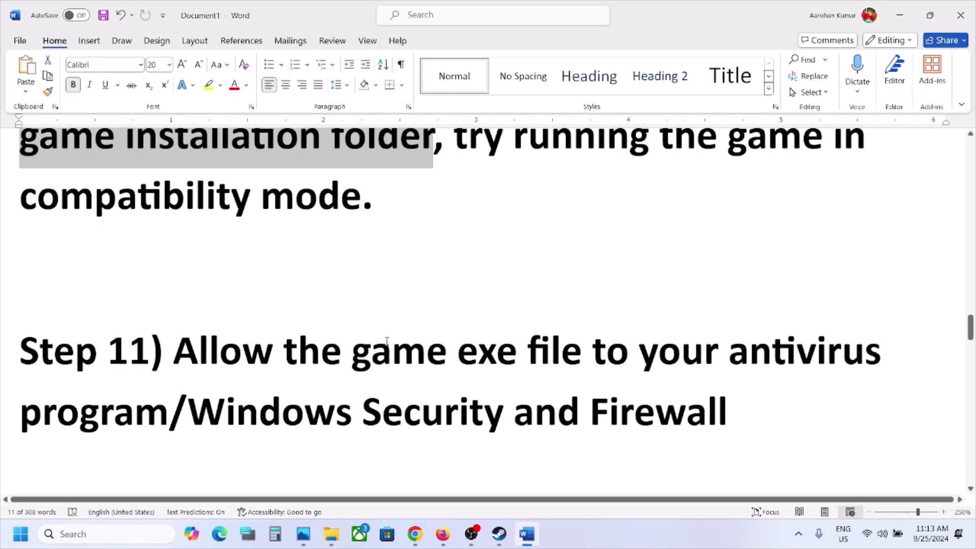
# Step: Highlight the Step 11 instruction in the Word notes about allowing the game exe file through the antivirus program
pyautogui.moveTo(207, 354); pyautogui.dragTo(217, 440)
pyautogui.press('super+i')
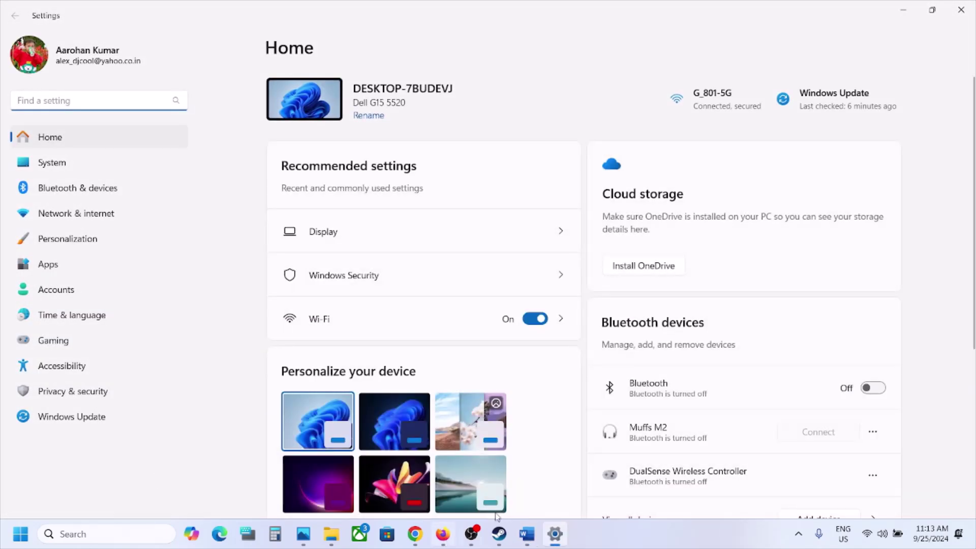
pyautogui.click(524, 532)
pyautogui.click(300, 386)
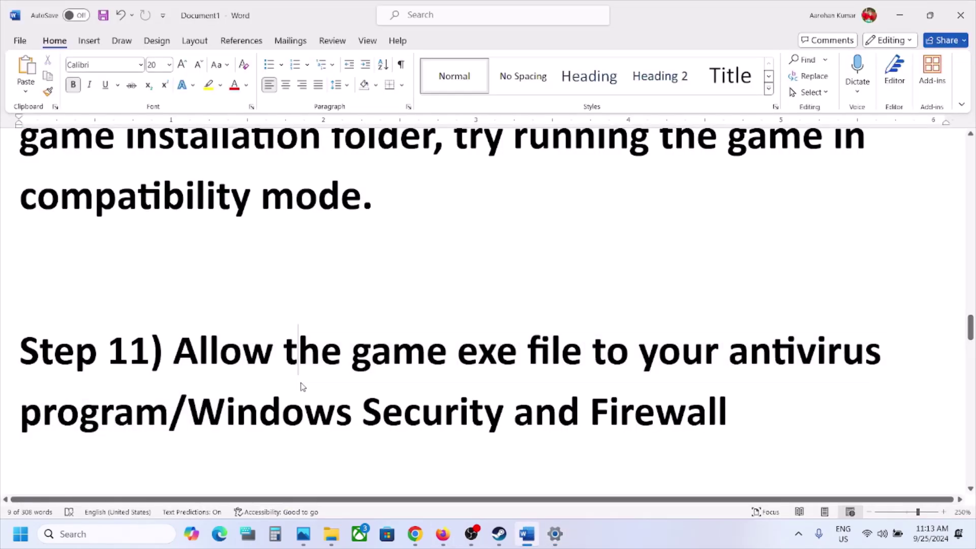
pyautogui.moveTo(185, 360); pyautogui.dragTo(744, 361)
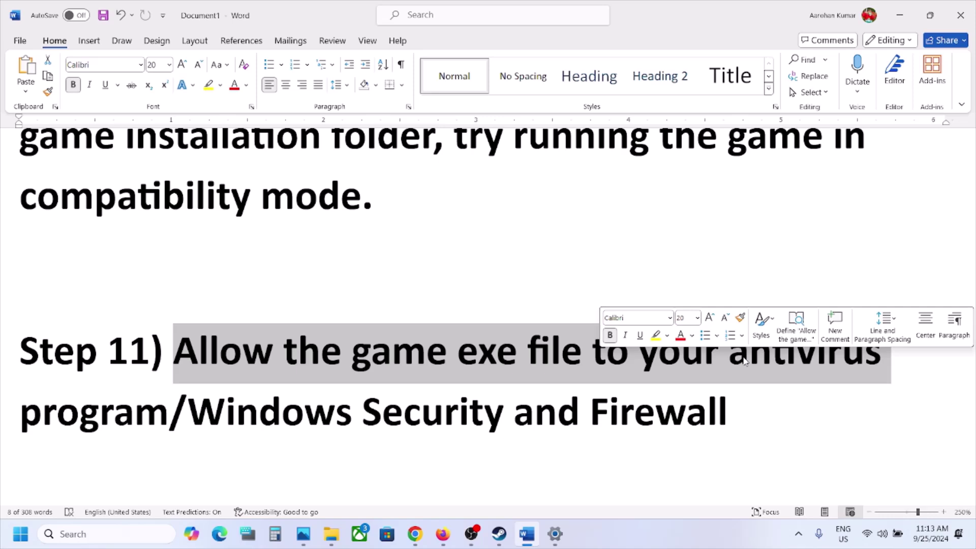
# Step: Switch to Windows Settings and open the Windows Security page for allowing apps through Controlled folder access under ransomware protection
pyautogui.press('super+i')
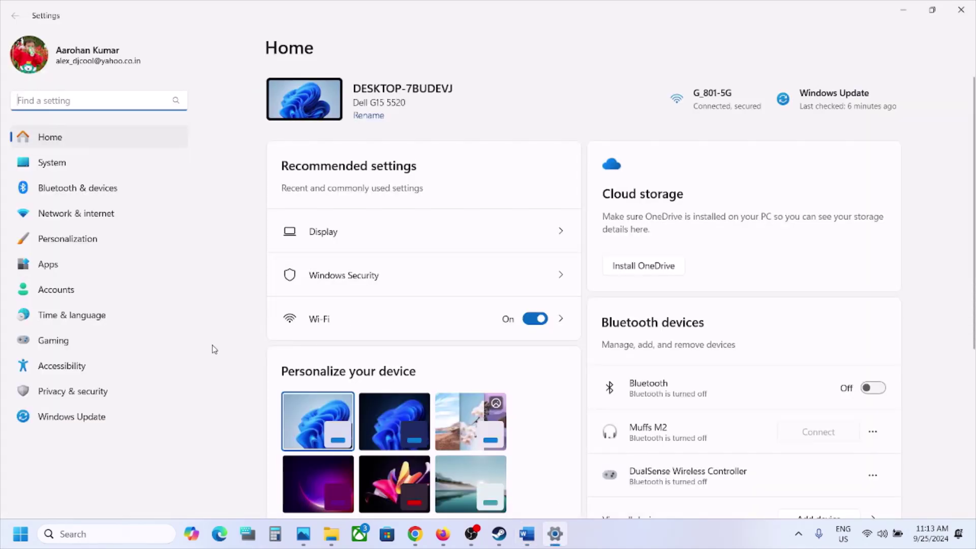
pyautogui.click(104, 421)
pyautogui.click(84, 386)
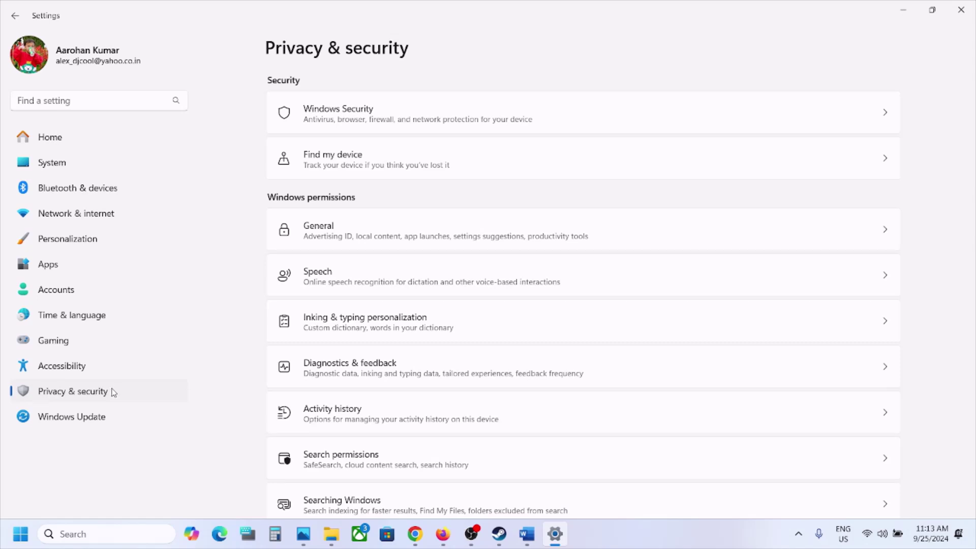
pyautogui.click(423, 109)
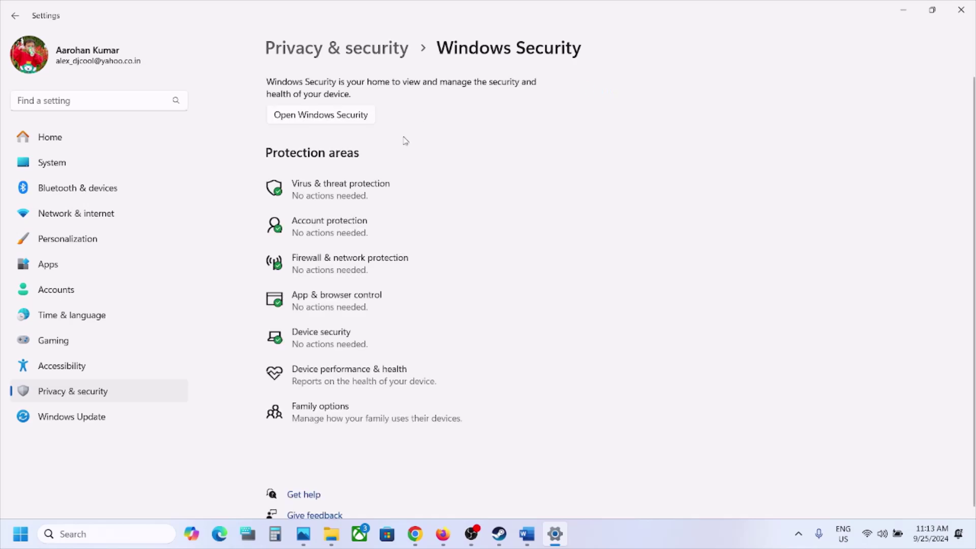
pyautogui.click(365, 191)
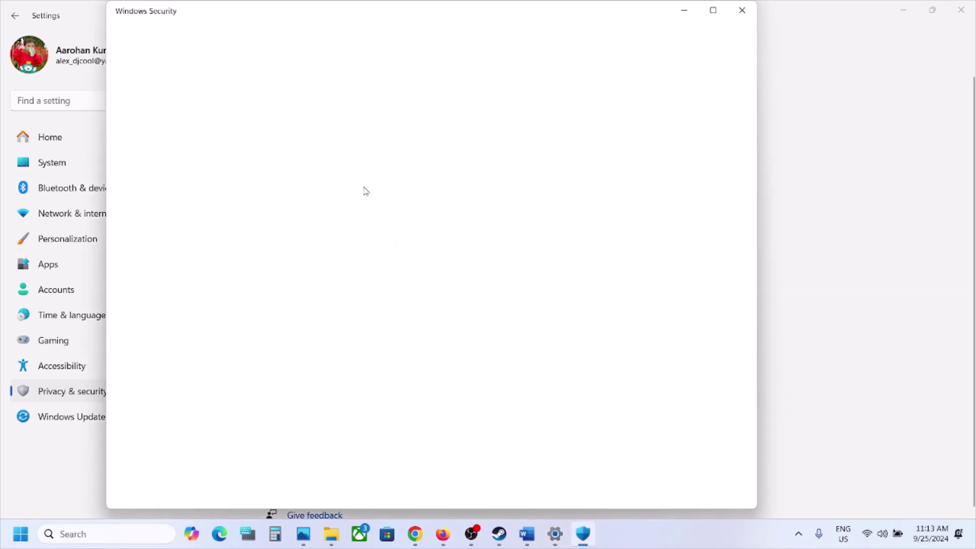
pyautogui.scroll(-5, 366, 191)
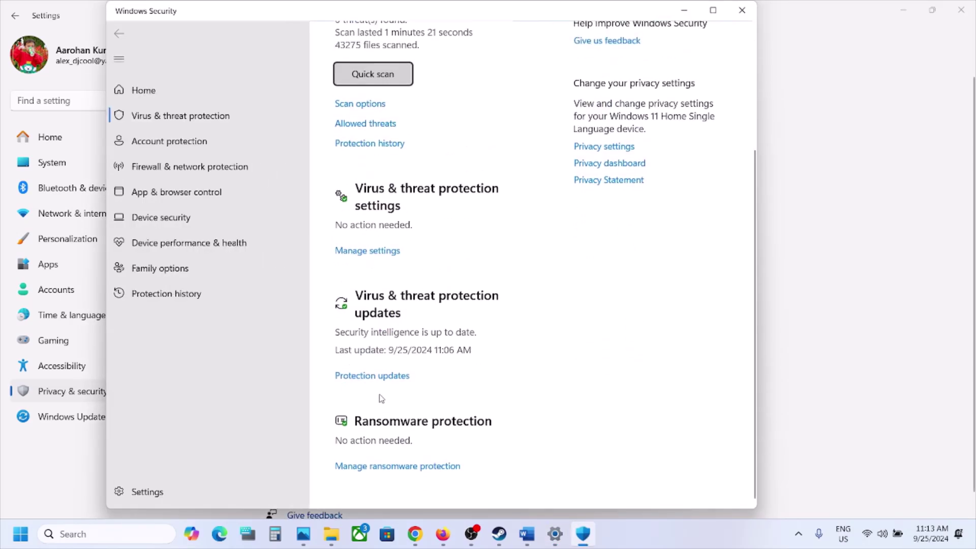
pyautogui.click(377, 467)
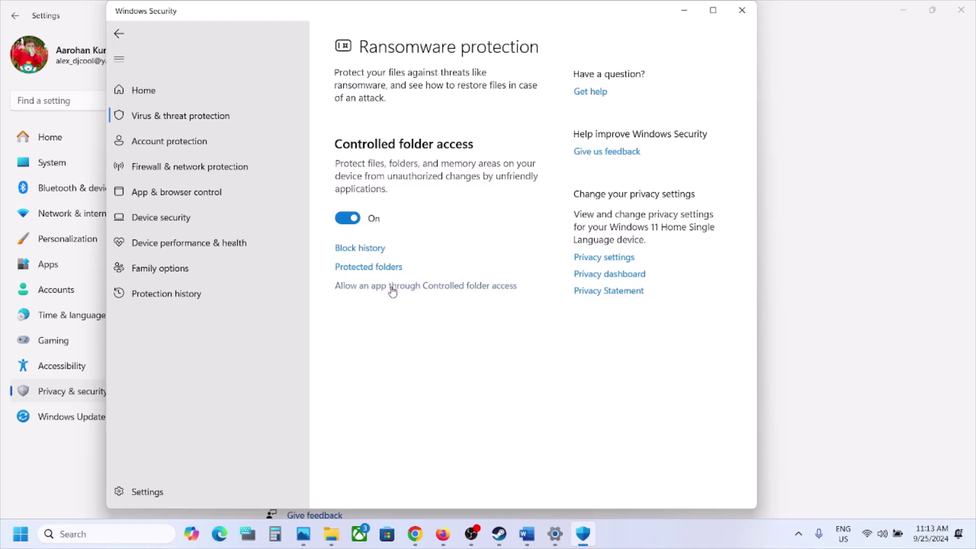
pyautogui.click(412, 287)
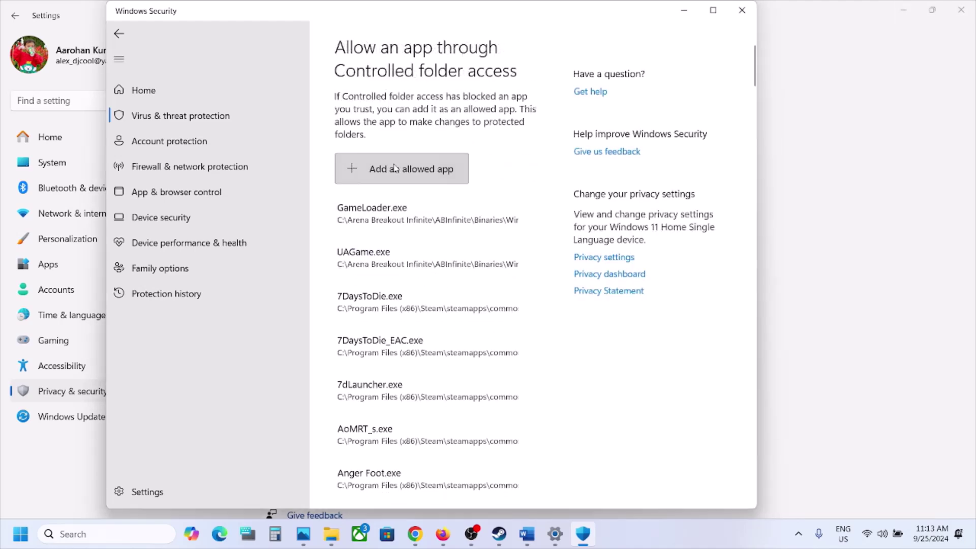
# Step: Allow the ForeverWinter application from The Forever Winter's Windows folder in steamapps\common through Controlled folder access
pyautogui.click(396, 170)
pyautogui.click(397, 220)
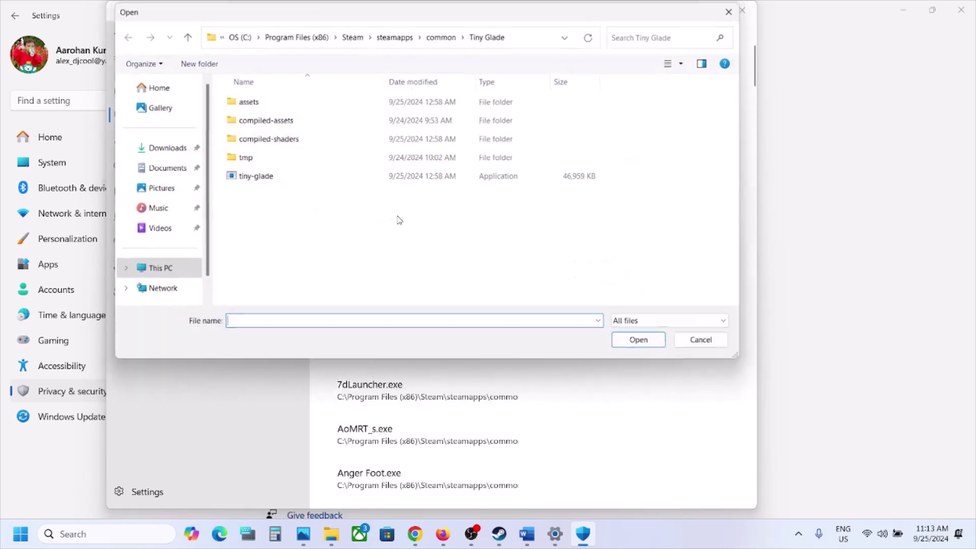
pyautogui.click(443, 36)
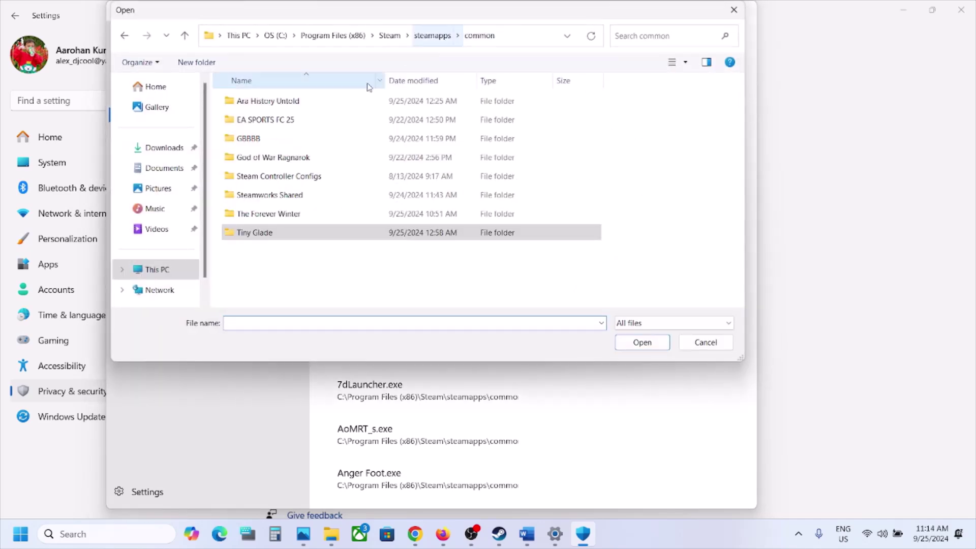
pyautogui.doubleClick(274, 212)
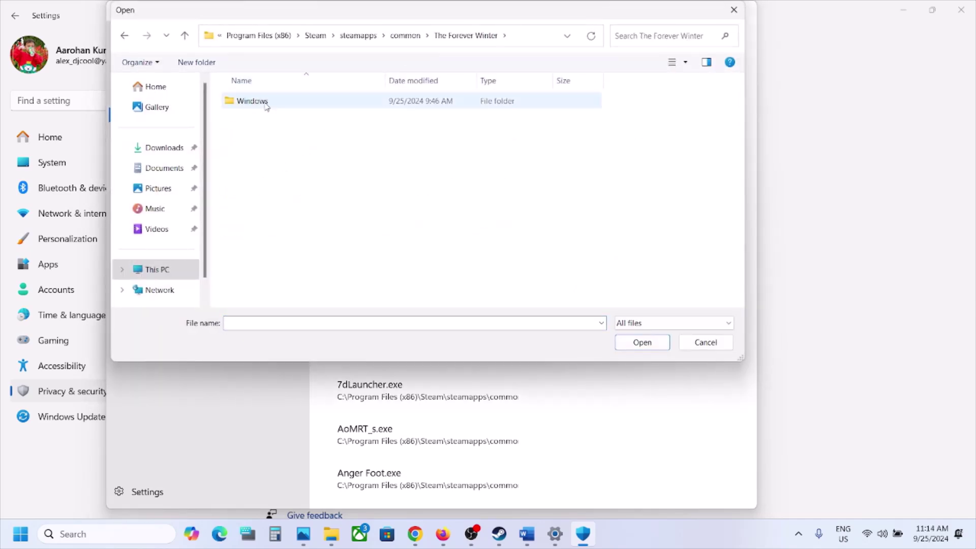
pyautogui.click(266, 103)
pyautogui.doubleClick(265, 103)
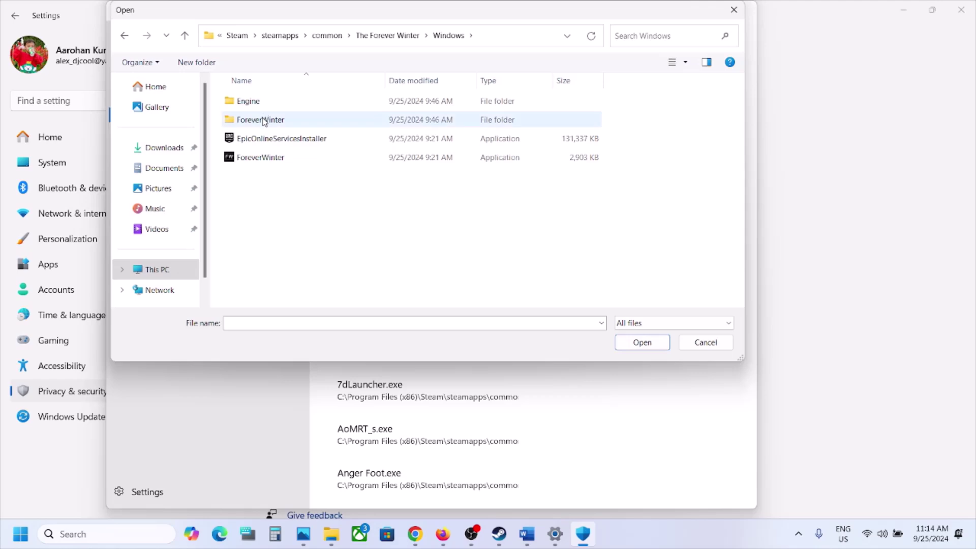
pyautogui.click(262, 158)
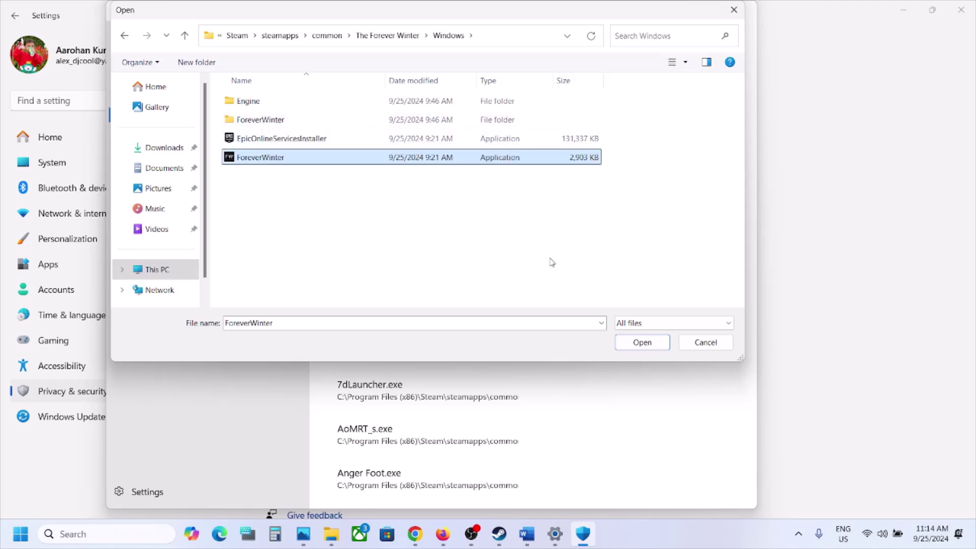
pyautogui.click(645, 351)
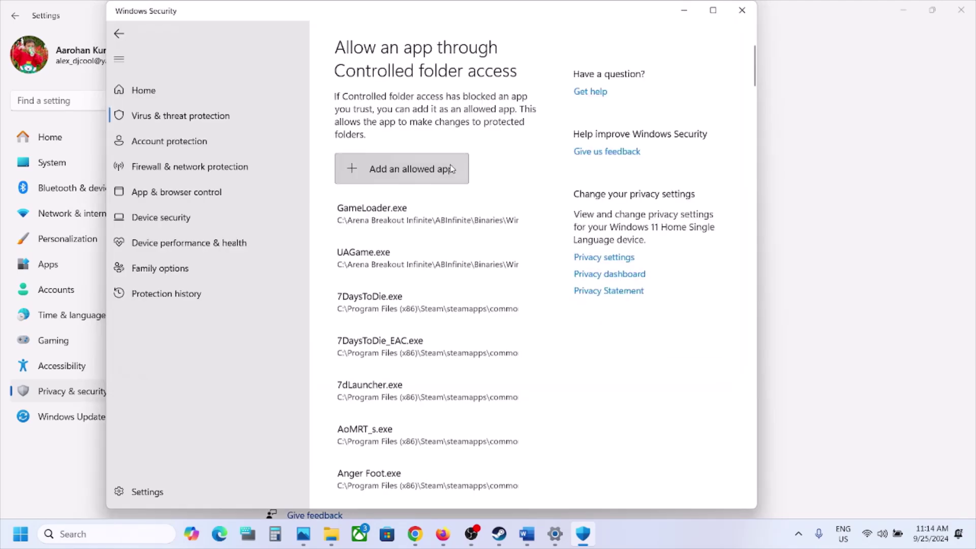
# Step: Allow the ForeverWinter-Win64-Shipping application from ForeverWinter\Binaries\Win64 through Controlled folder access
pyautogui.click(447, 170)
pyautogui.click(414, 221)
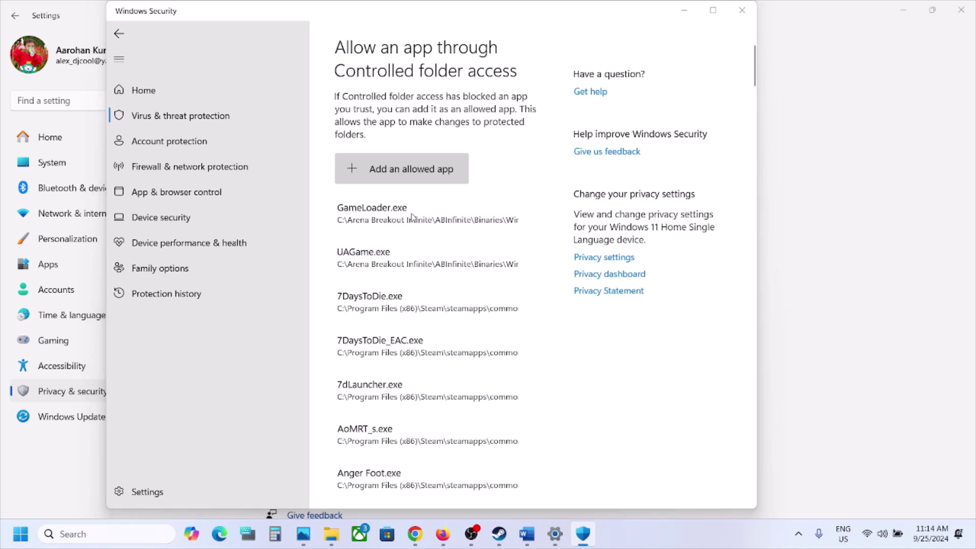
pyautogui.doubleClick(261, 120)
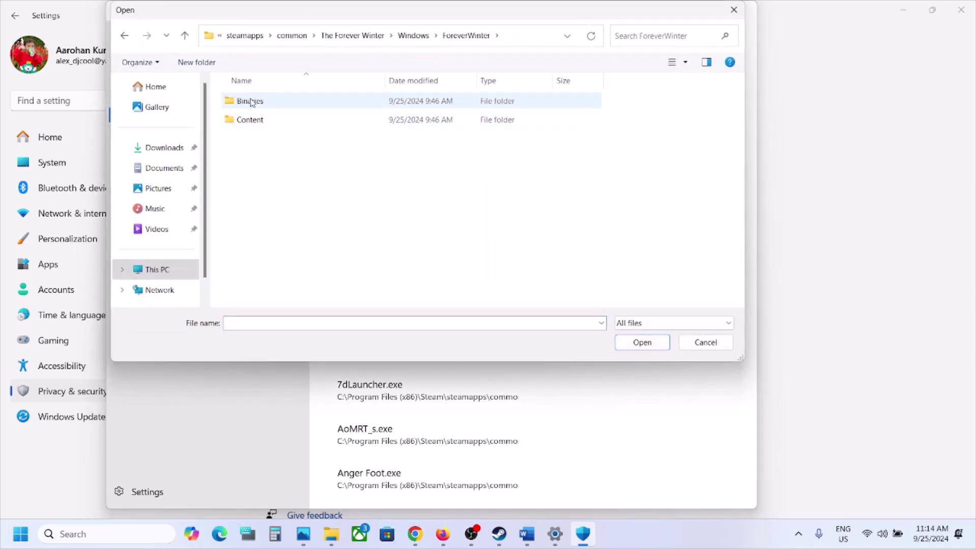
pyautogui.click(252, 102)
pyautogui.doubleClick(251, 101)
pyautogui.doubleClick(252, 102)
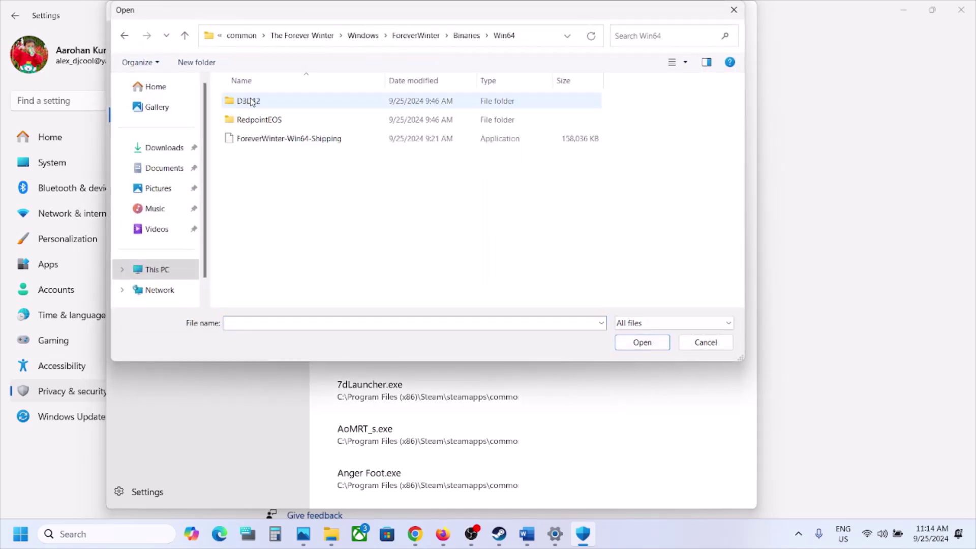
pyautogui.click(268, 138)
pyautogui.click(648, 342)
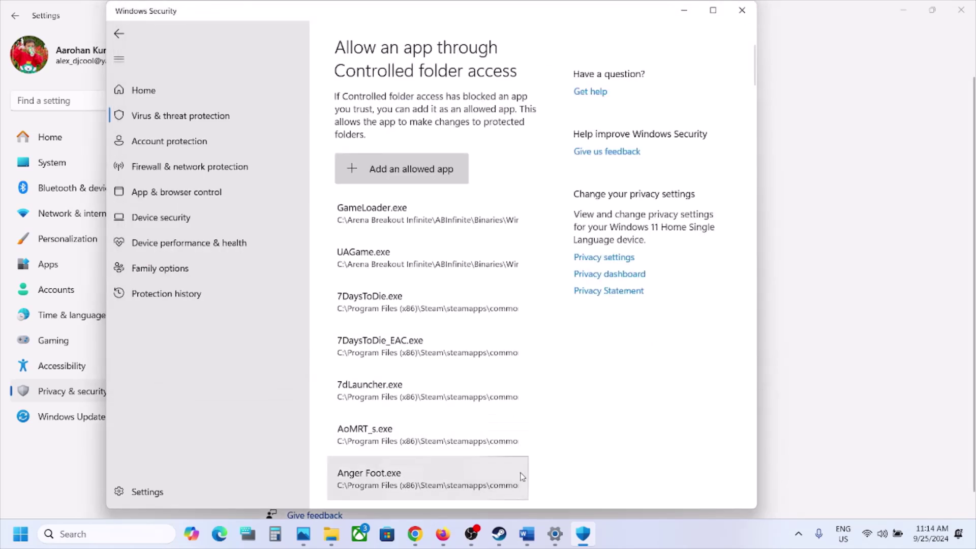
# Step: Open Control Panel and go to the list of apps allowed to communicate through Windows Defender Firewall
pyautogui.click(121, 529)
pyautogui.write('control')
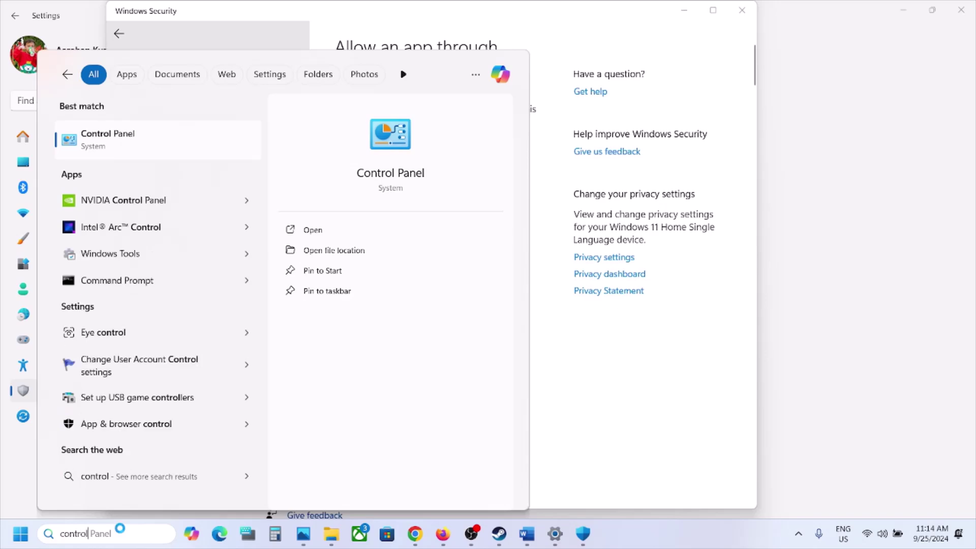
pyautogui.press('Return')
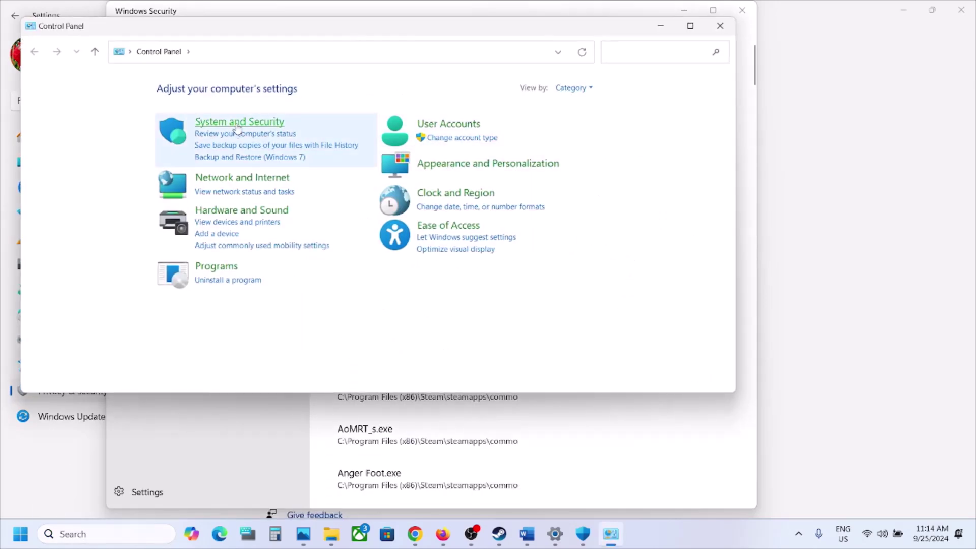
pyautogui.click(236, 125)
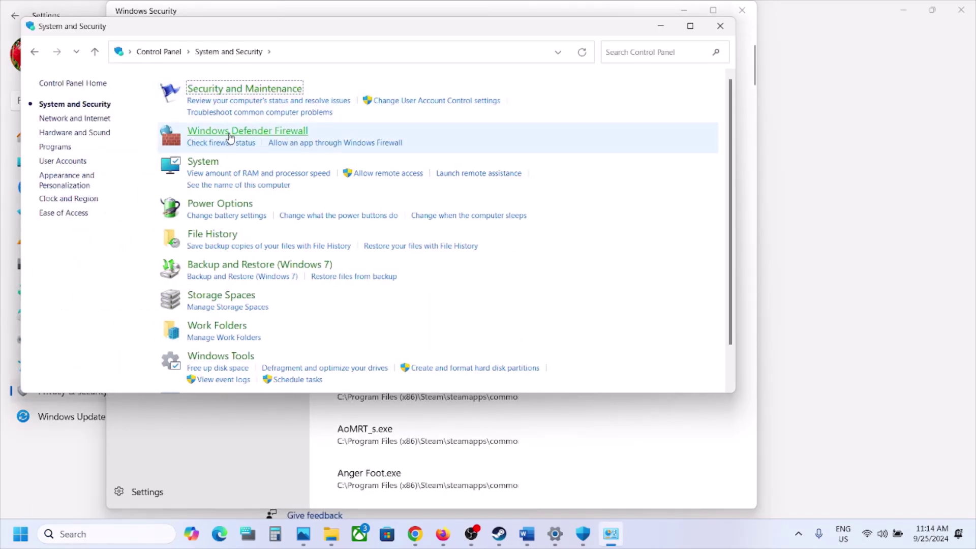
pyautogui.click(230, 132)
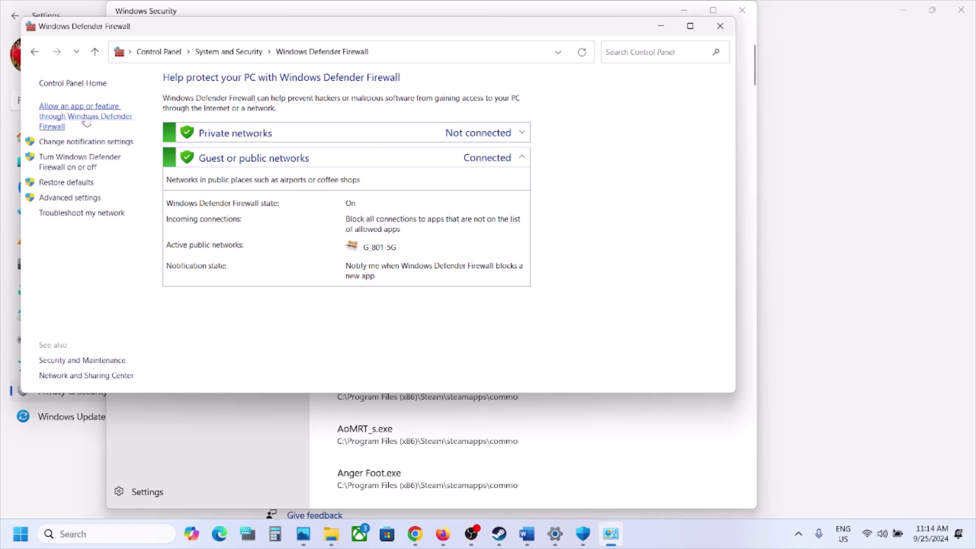
pyautogui.click(86, 121)
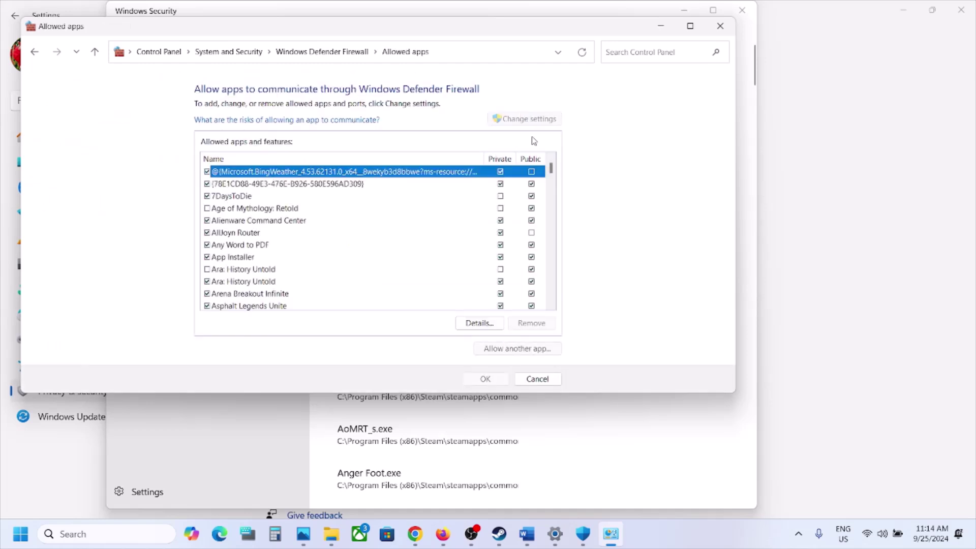
# Step: Try to add the ForeverWinter application from The Forever Winter's Windows folder to the firewall's allowed apps
pyautogui.click(548, 350)
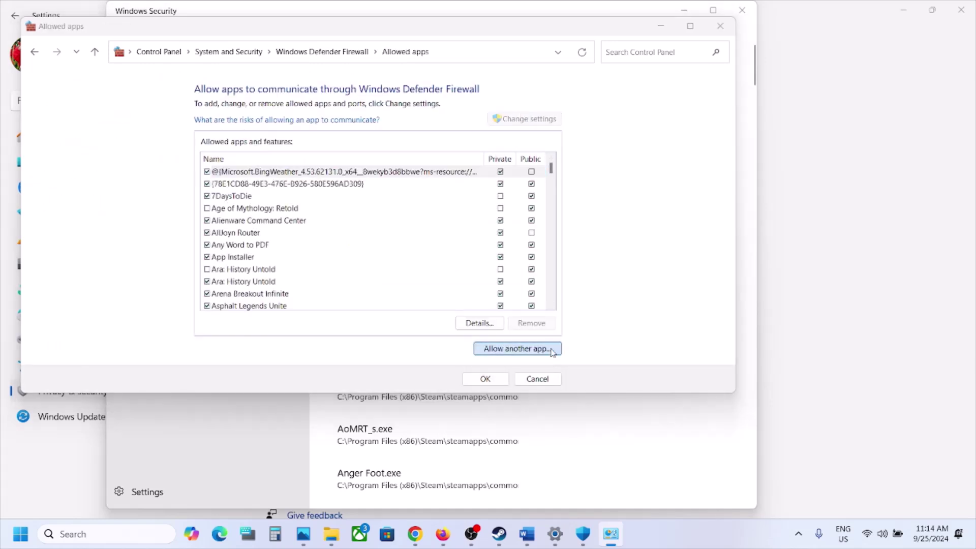
pyautogui.click(480, 275)
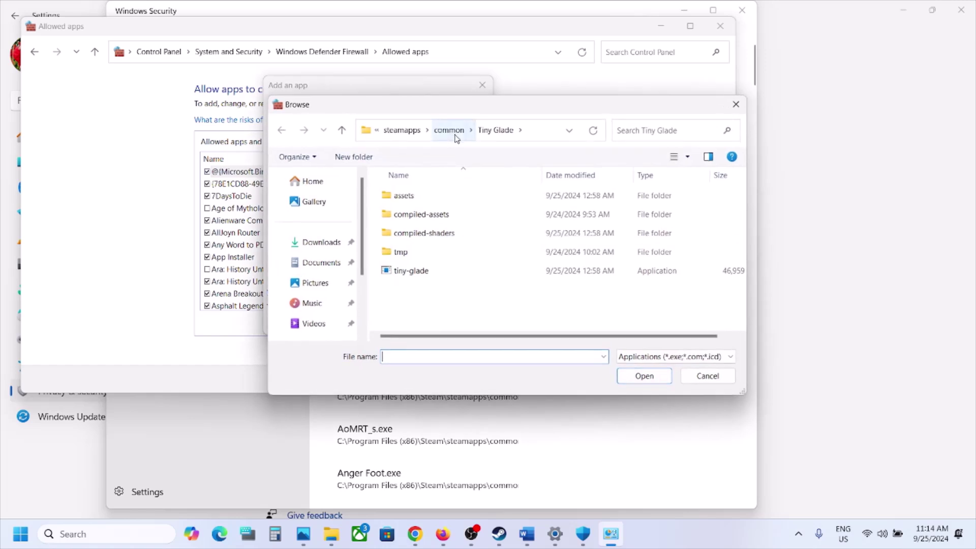
pyautogui.click(453, 131)
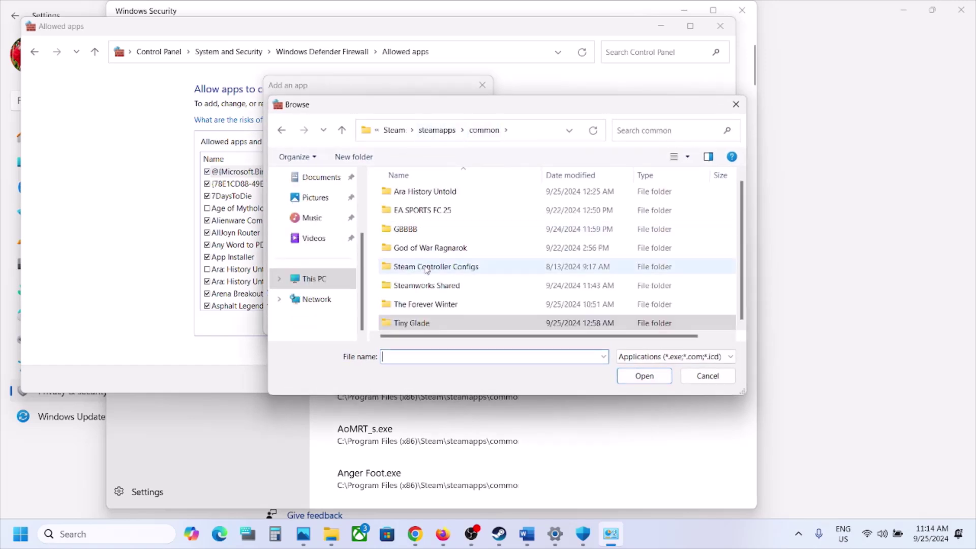
pyautogui.doubleClick(435, 304)
pyautogui.doubleClick(409, 199)
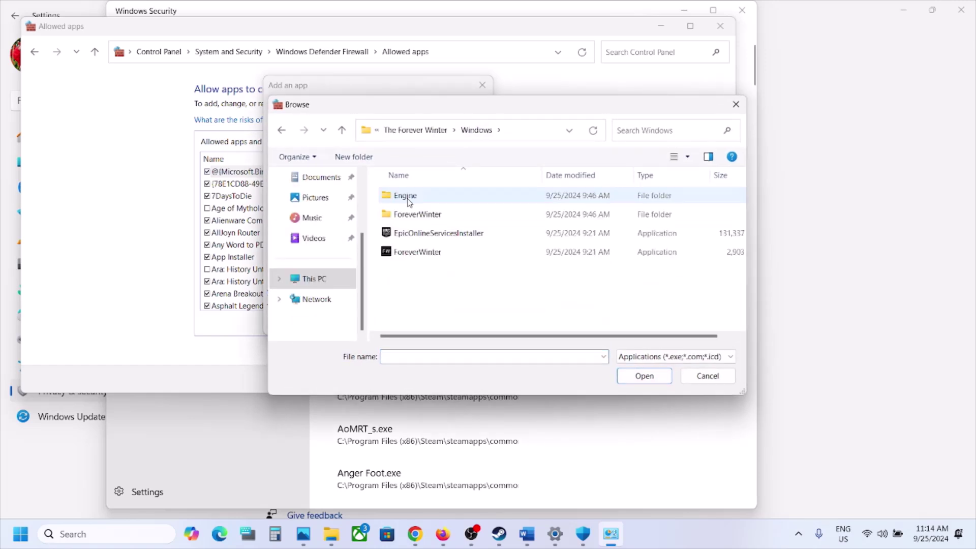
pyautogui.click(416, 252)
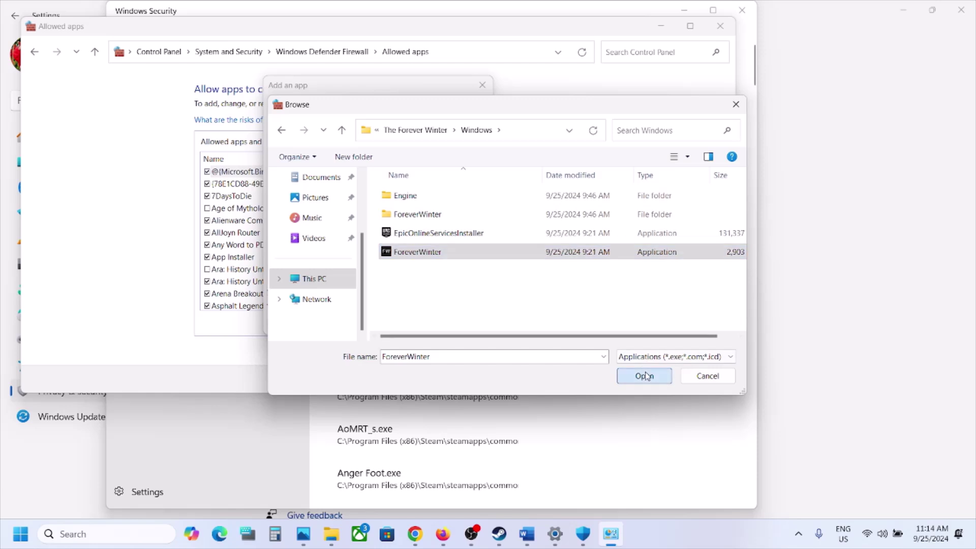
pyautogui.click(644, 376)
pyautogui.click(420, 323)
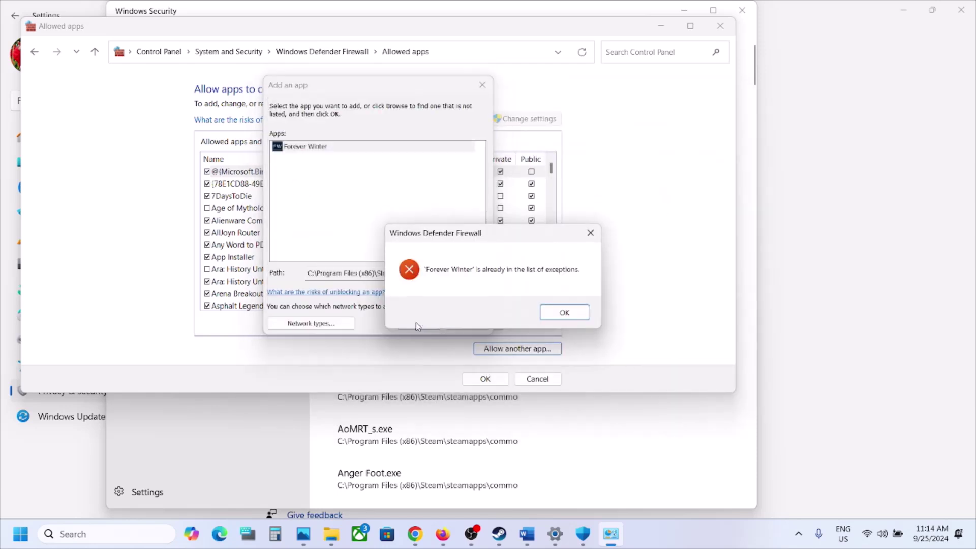
pyautogui.click(564, 312)
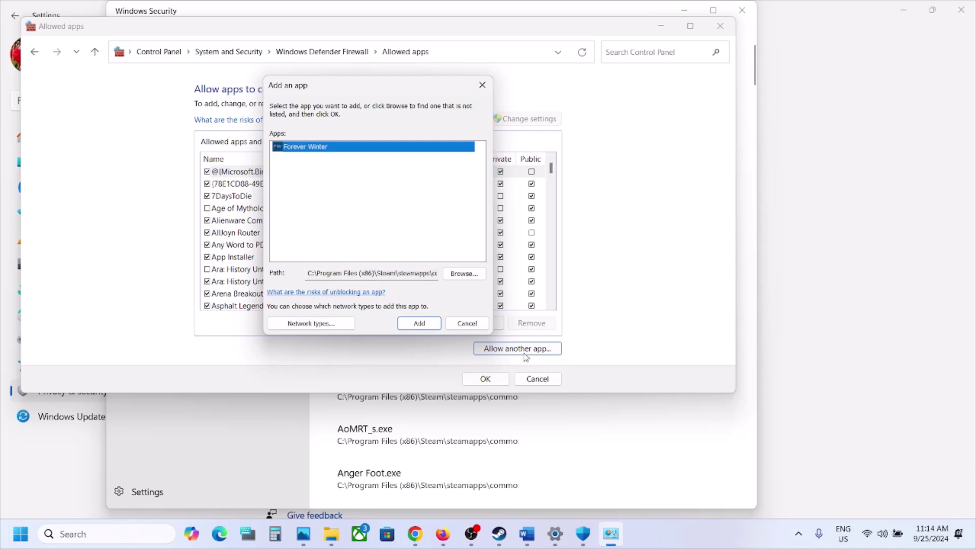
# Step: Try to add the ForeverWinter-Win64-Shipping application from ForeverWinter\Binaries\Win64 to the firewall's allowed apps, and dismiss the dialog
pyautogui.click(471, 277)
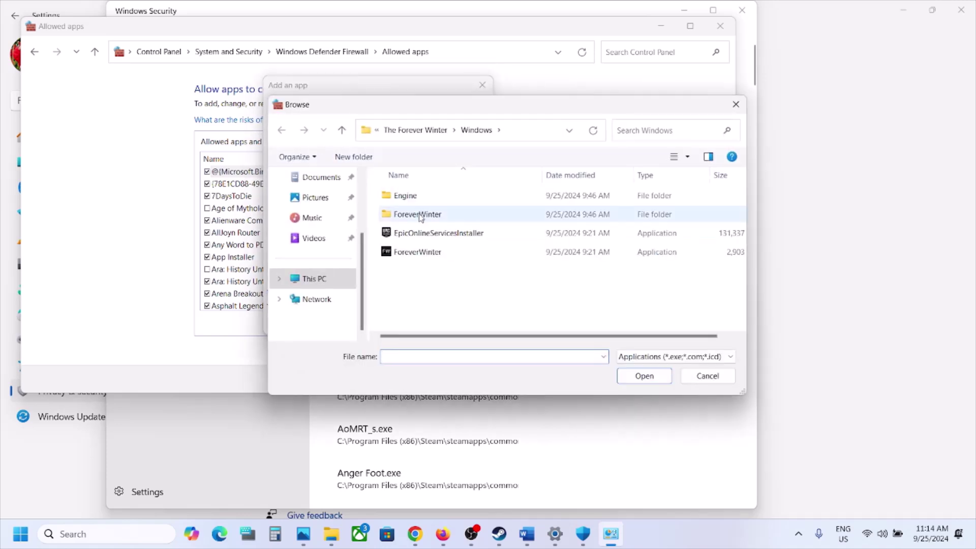
pyautogui.doubleClick(409, 197)
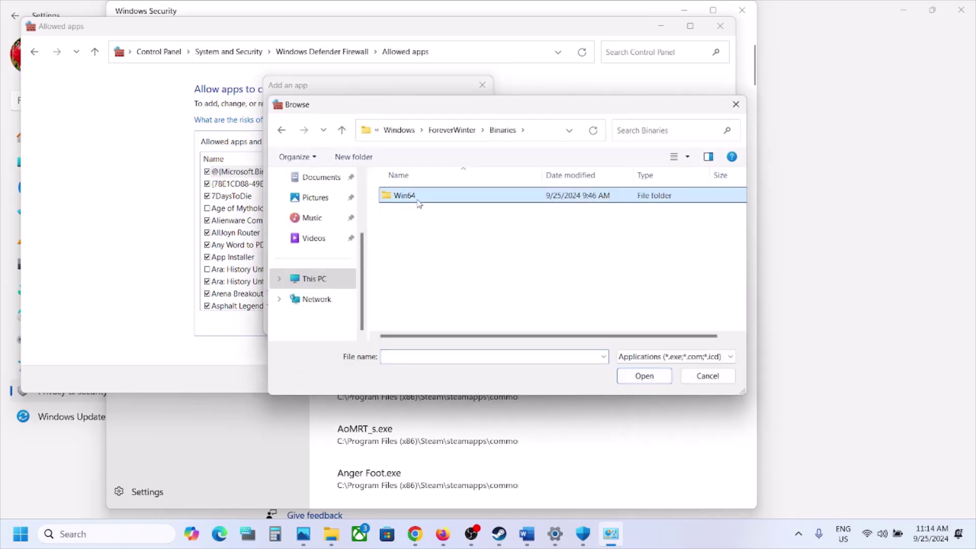
pyautogui.doubleClick(415, 197)
pyautogui.click(417, 236)
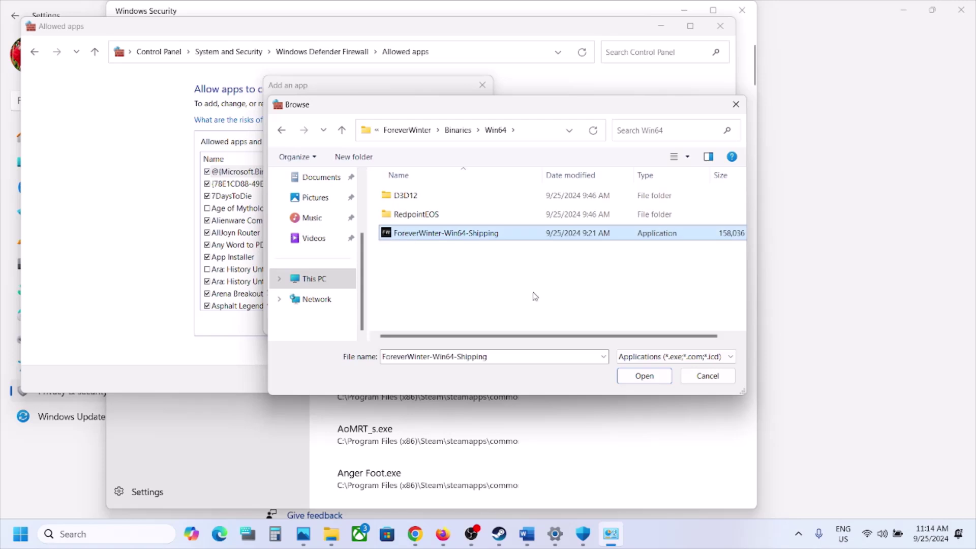
pyautogui.click(639, 376)
pyautogui.click(413, 323)
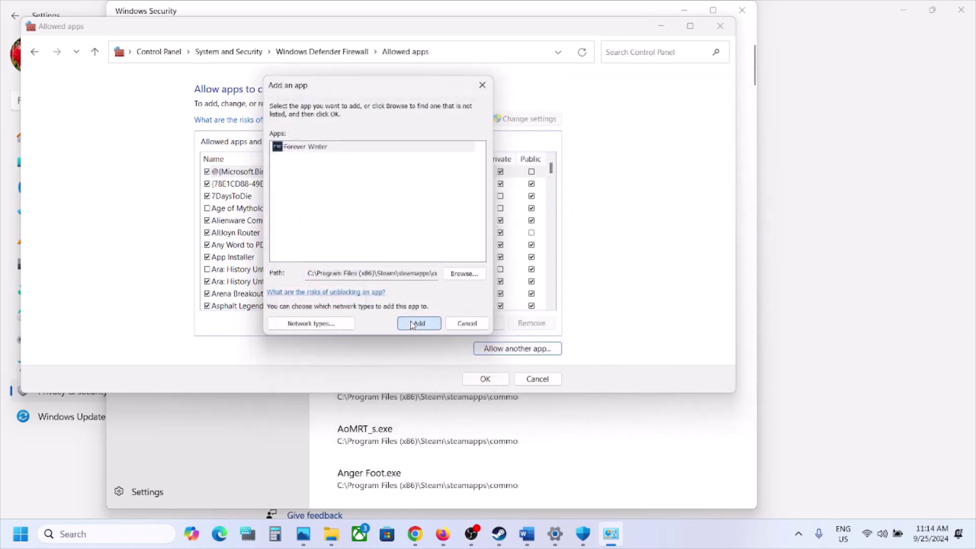
pyautogui.click(563, 312)
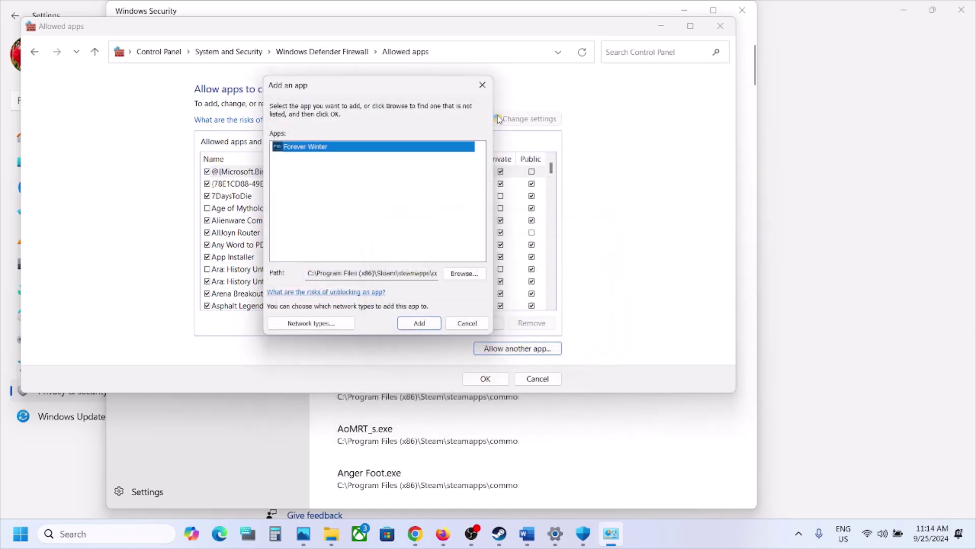
pyautogui.click(483, 85)
# Step: Allow Forever Winter through the firewall on both private and public networks, and save the allowed apps list
pyautogui.click(308, 294)
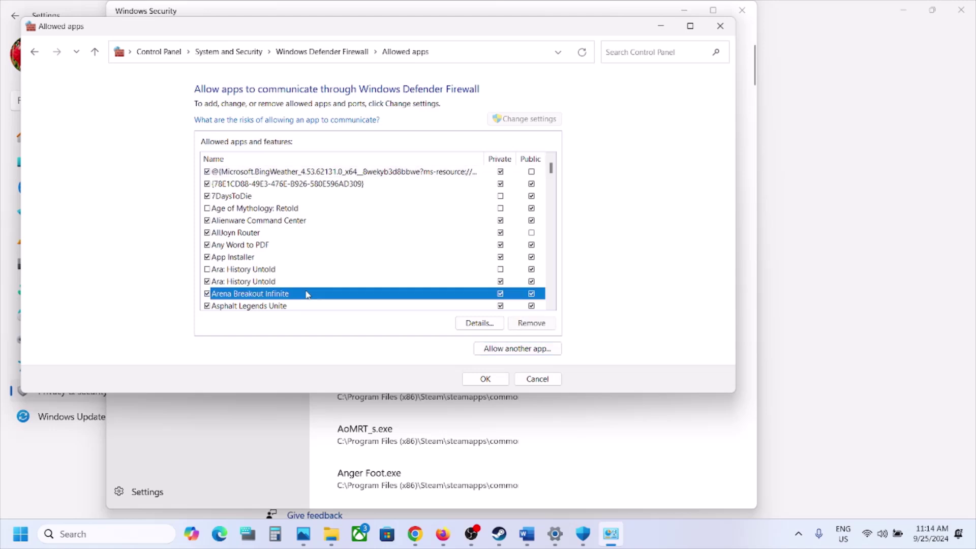
pyautogui.press('f')
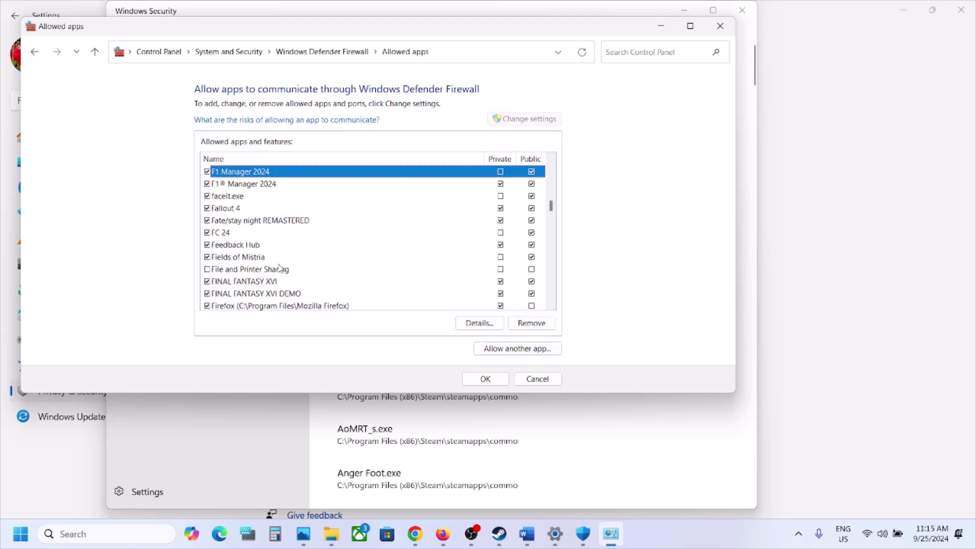
pyautogui.click(551, 306)
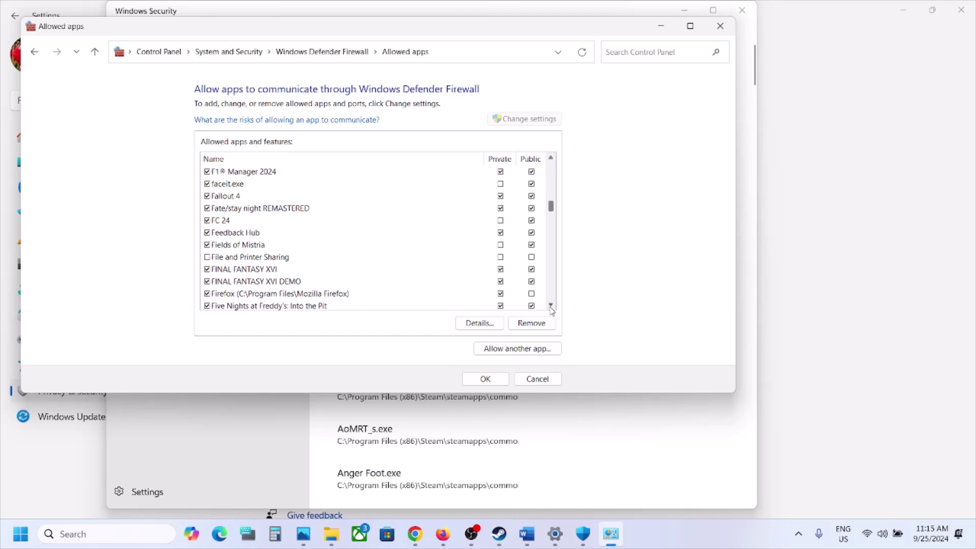
pyautogui.click(551, 306)
pyautogui.click(551, 306)
pyautogui.click(551, 307)
pyautogui.click(552, 307)
pyautogui.click(245, 287)
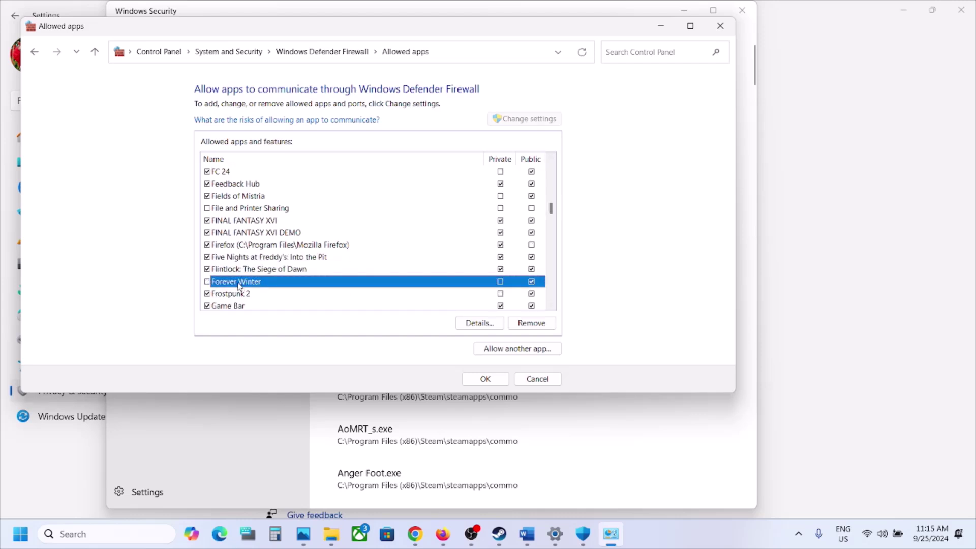
pyautogui.doubleClick(207, 283)
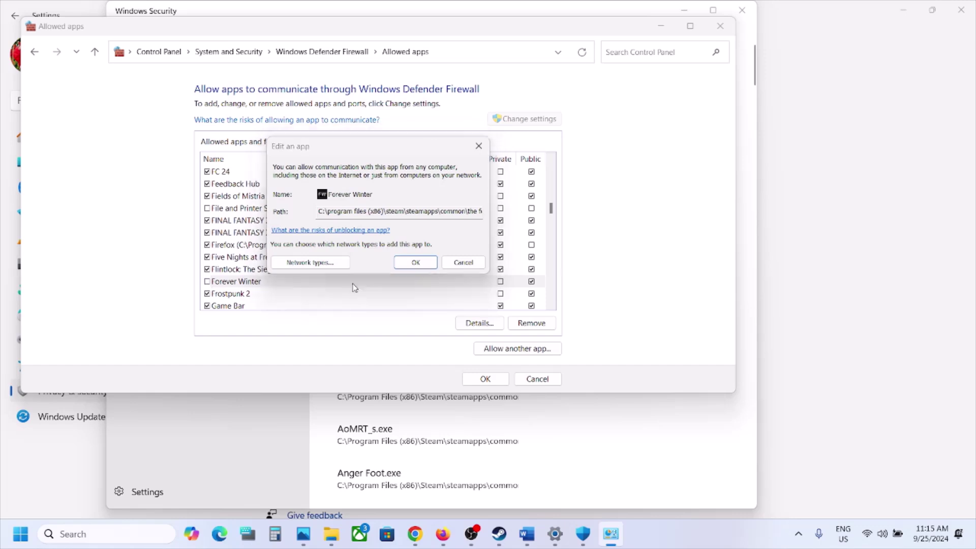
pyautogui.click(460, 259)
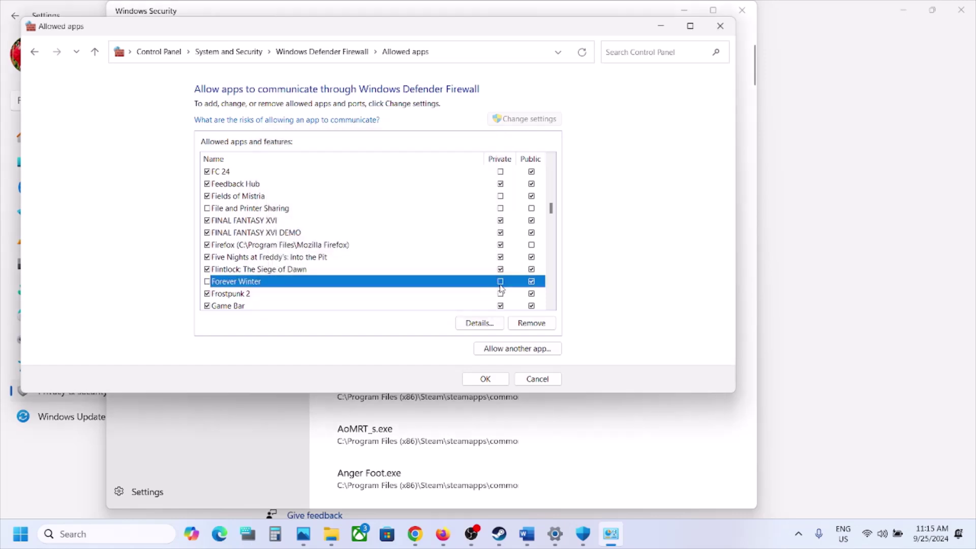
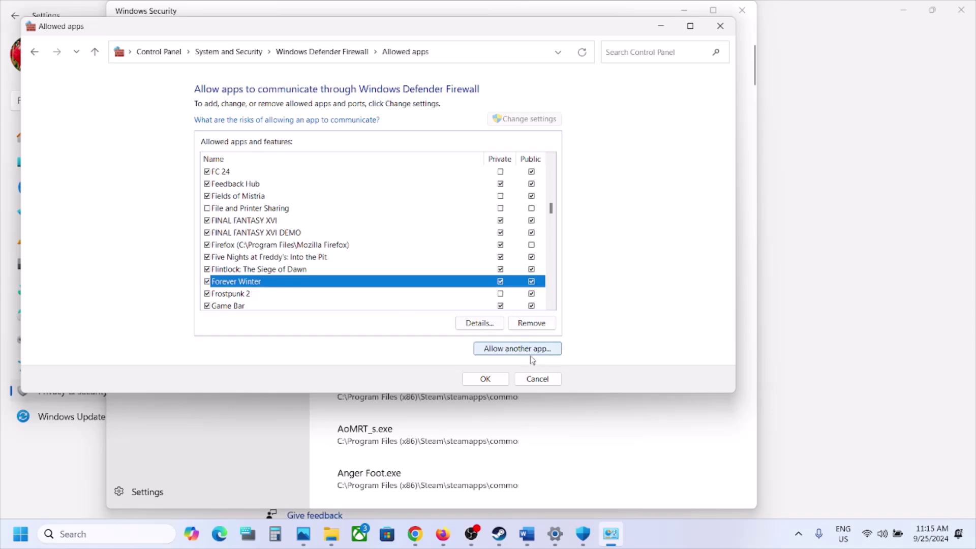
pyautogui.click(486, 380)
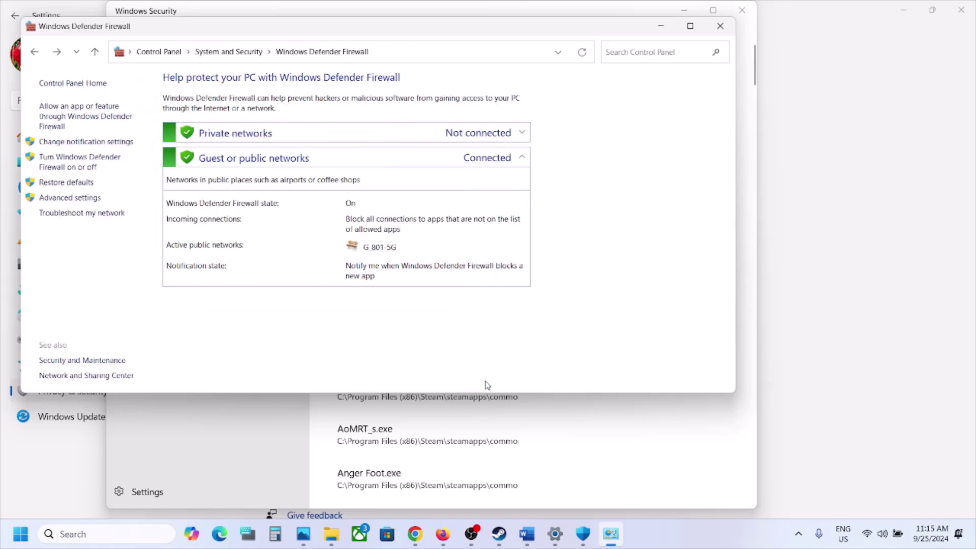
# Step: Close the firewall and Windows Security windows, and copy the Visual C++ download link under Step 12 of the Word document
pyautogui.click(720, 26)
pyautogui.click(742, 13)
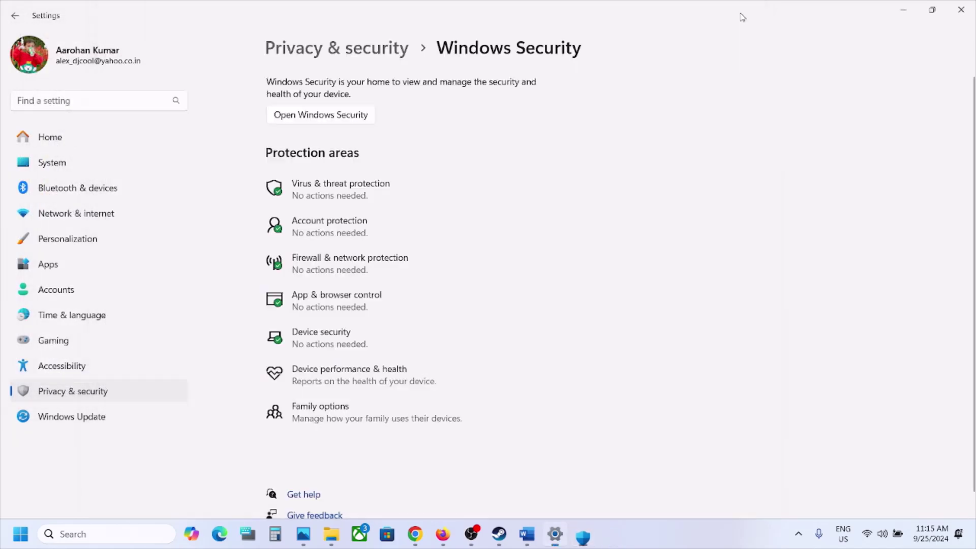
pyautogui.click(500, 534)
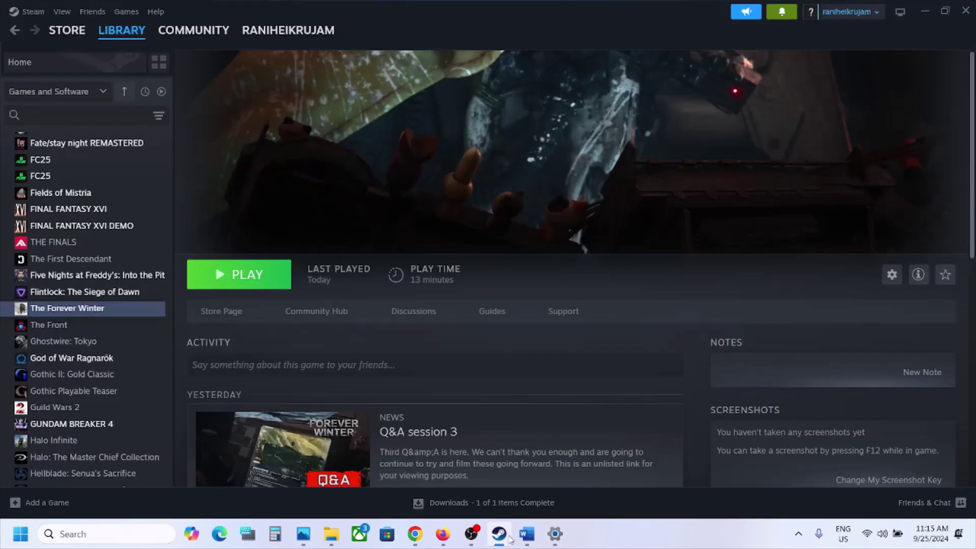
pyautogui.click(527, 534)
pyautogui.scroll(-1, 414, 360)
pyautogui.scroll(-5, 414, 360)
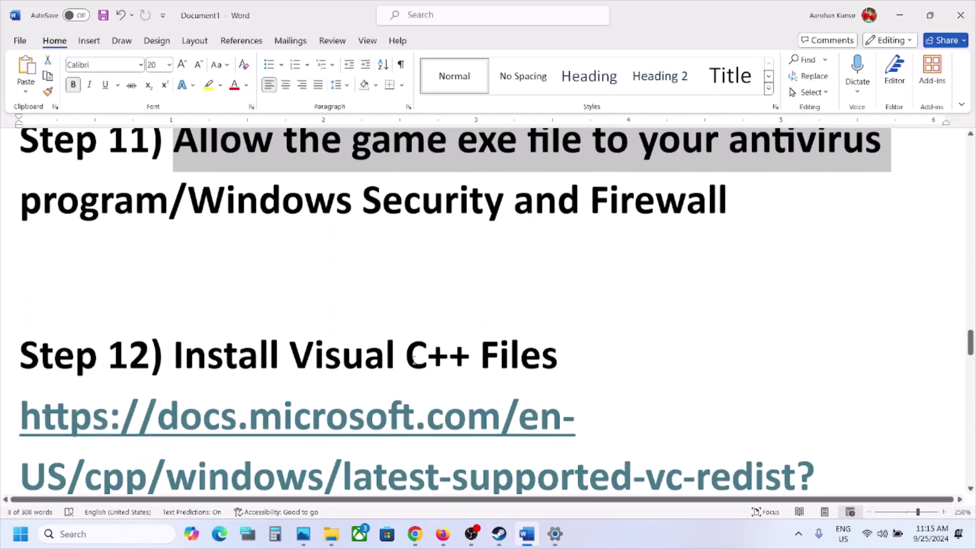
pyautogui.tripleClick(302, 372)
pyautogui.hotkey('ctrl', 'c')
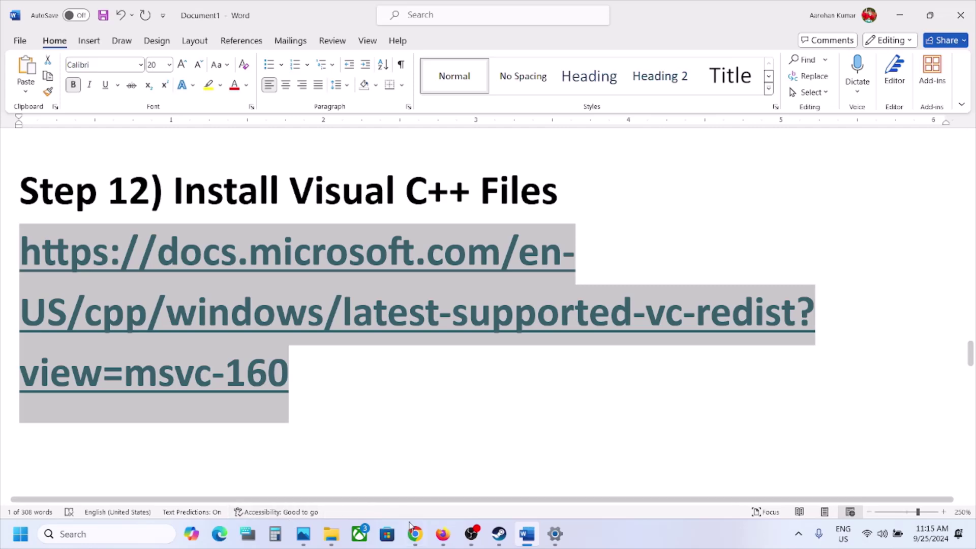
# Step: Switch to Chrome and open the copied Visual C++ Redistributable link in a new tab
pyautogui.moveTo(416, 537)
pyautogui.click(413, 470)
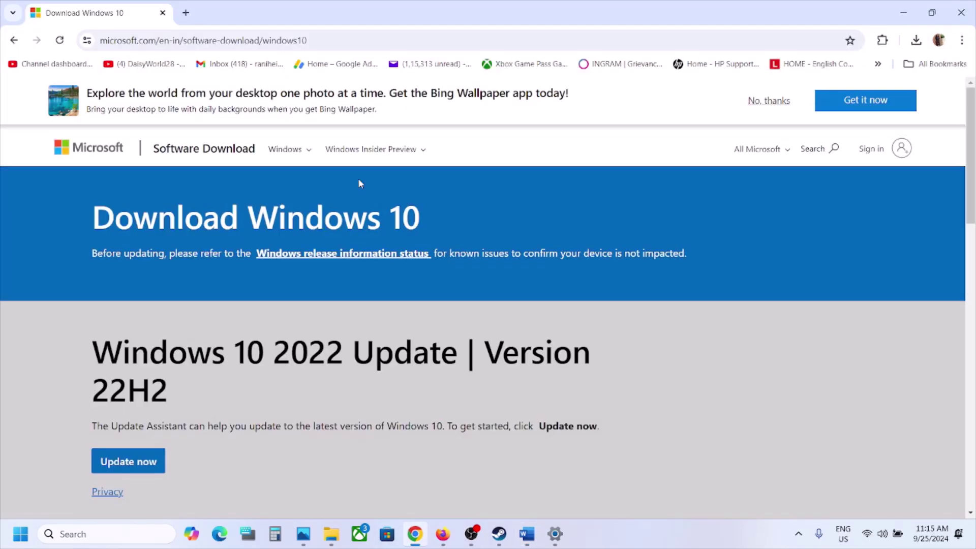
pyautogui.click(187, 14)
pyautogui.hotkey('ctrl', 'v')
pyautogui.press('Return')
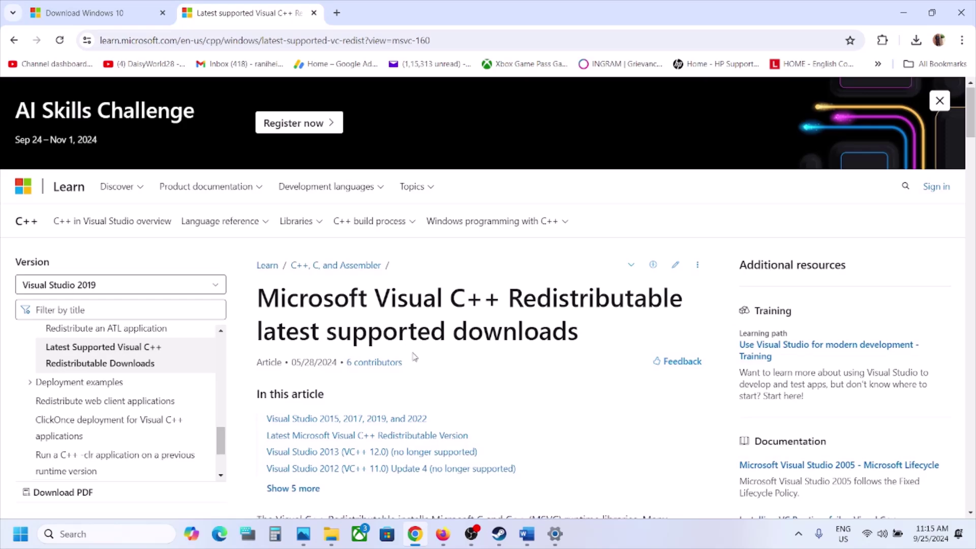
# Step: Download VC_redist.x86.exe from the latest Visual C++ Redistributable table and try to repair the x86 installation with it
pyautogui.scroll(-10, 415, 357)
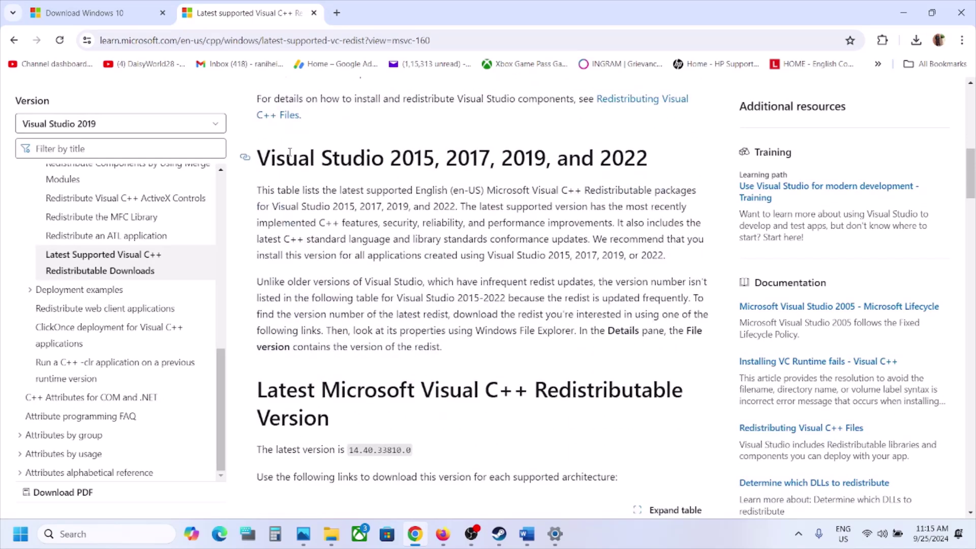
pyautogui.moveTo(290, 153); pyautogui.dragTo(595, 162)
pyautogui.scroll(-6, 427, 269)
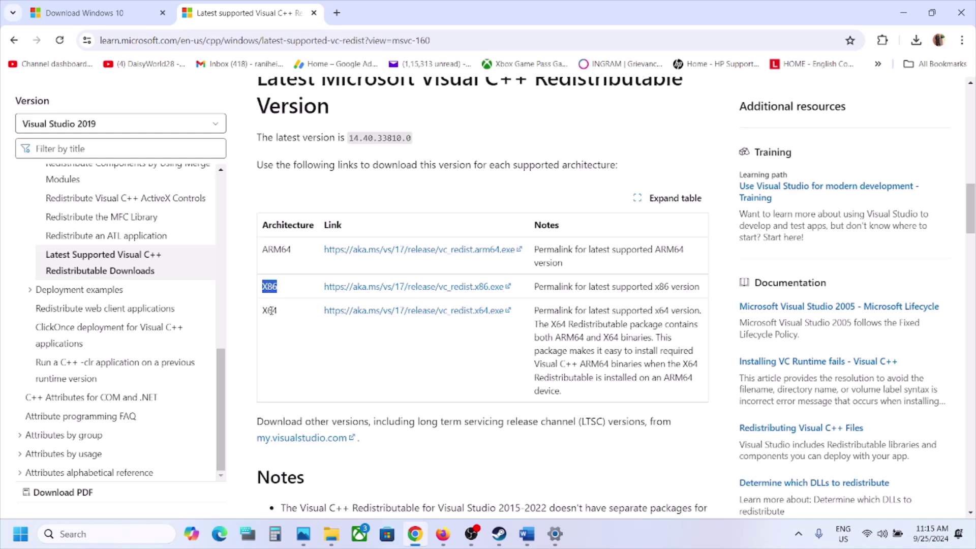
pyautogui.moveTo(263, 286)
pyautogui.mouseDown()
pyautogui.moveTo(701, 288)
pyautogui.moveTo(277, 286)
pyautogui.mouseUp()
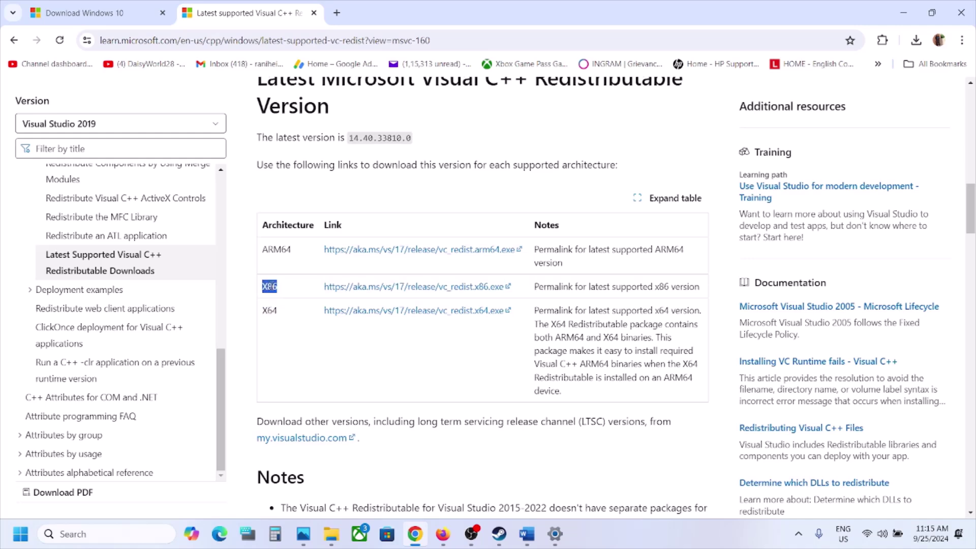
pyautogui.click(394, 286)
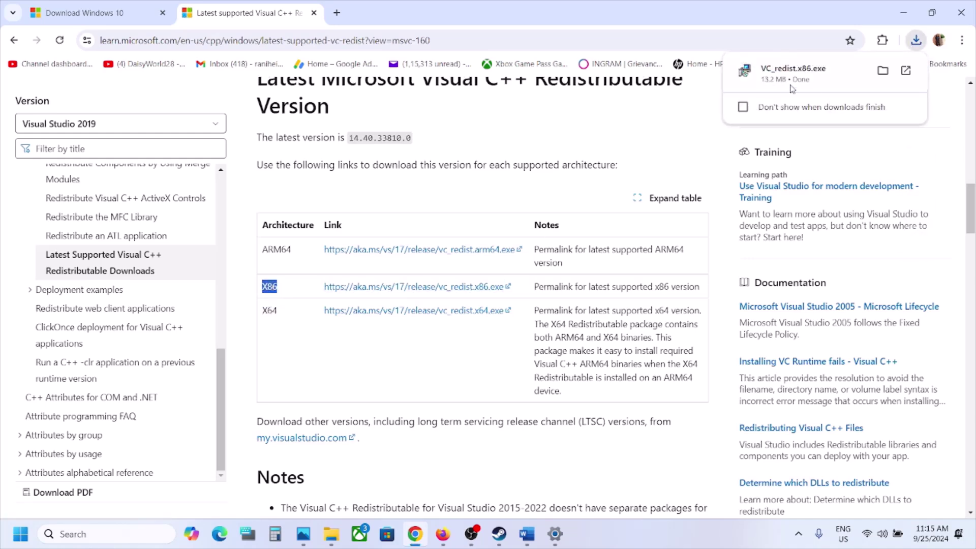
pyautogui.click(792, 71)
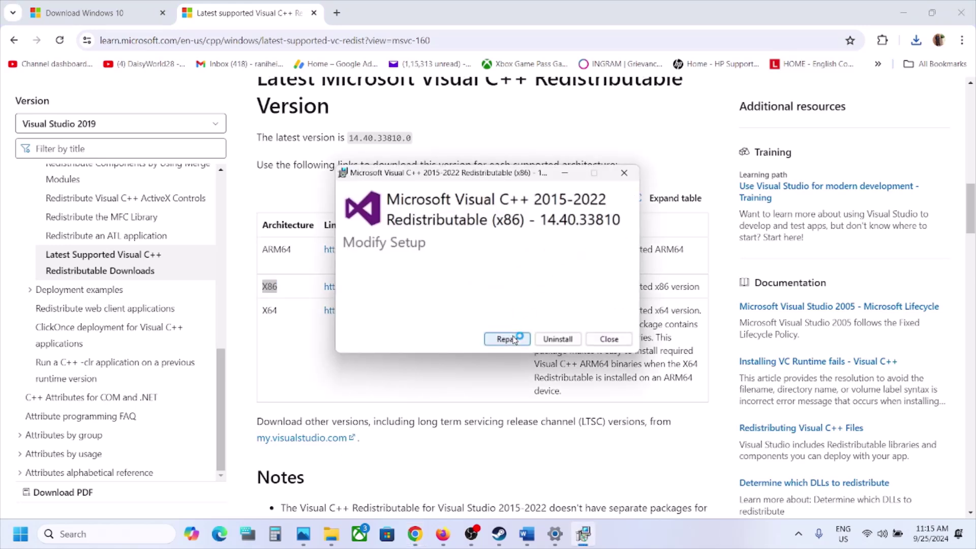
pyautogui.click(515, 340)
pyautogui.click(589, 309)
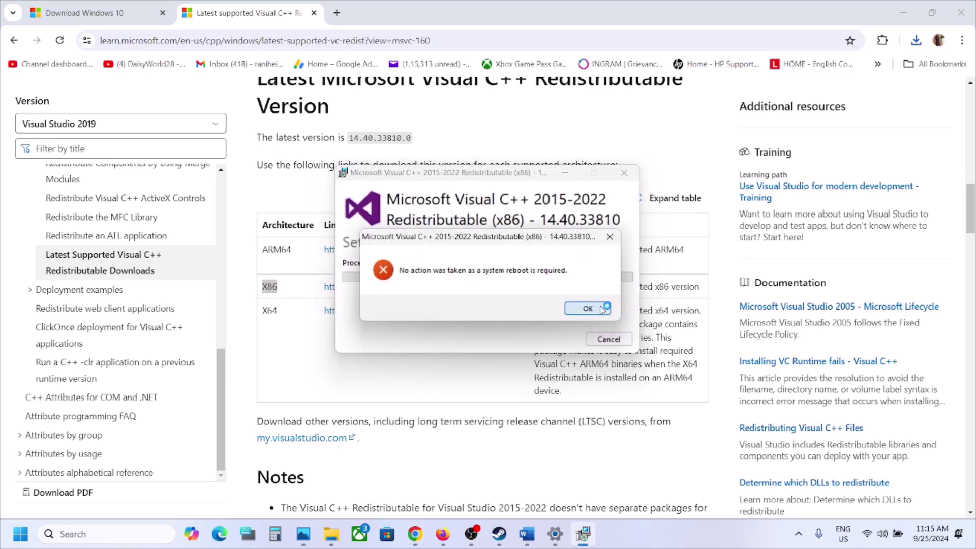
# Step: Download the x64 Visual C++ Redistributable and start its repair, placing the x86 and x64 setup windows side by side
pyautogui.doubleClick(270, 311)
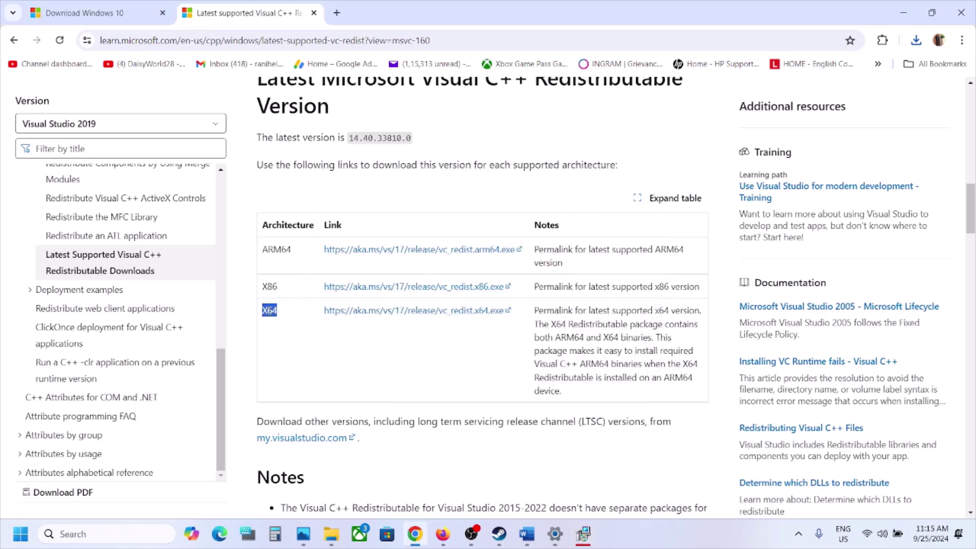
pyautogui.click(395, 319)
pyautogui.click(916, 40)
pyautogui.click(792, 100)
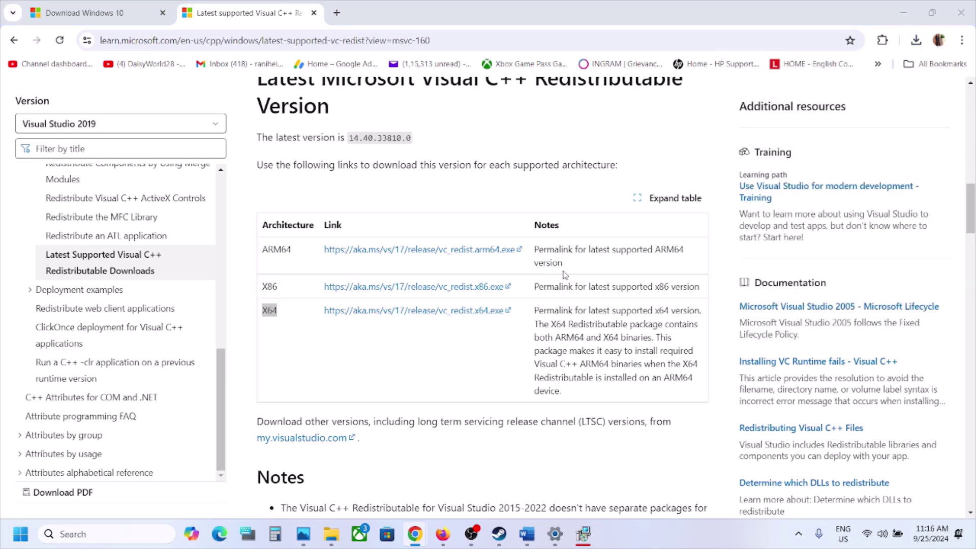
pyautogui.click(523, 337)
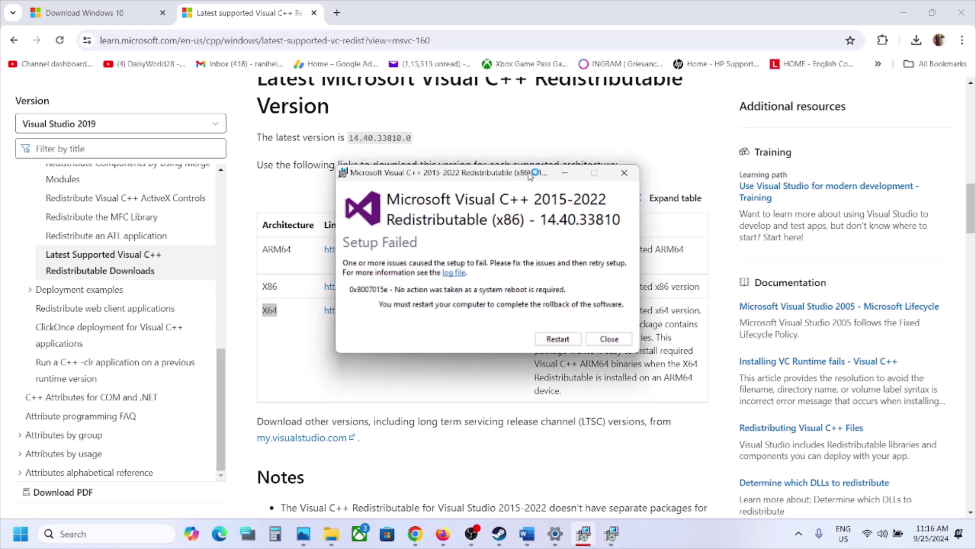
pyautogui.moveTo(530, 175); pyautogui.dragTo(314, 182)
pyautogui.moveTo(492, 175); pyautogui.dragTo(585, 186)
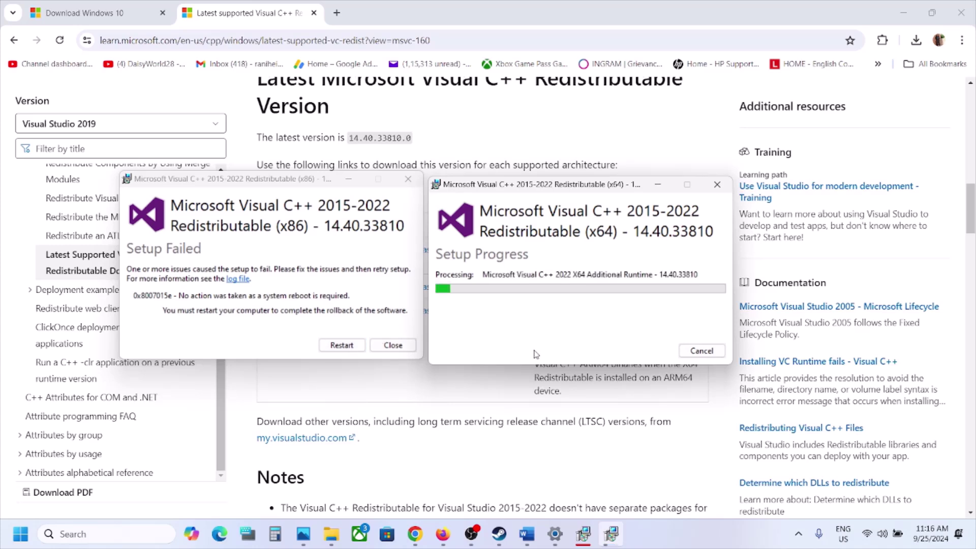
# Step: Return to the browser page and show the computer's power options, including Restart
pyautogui.click(434, 421)
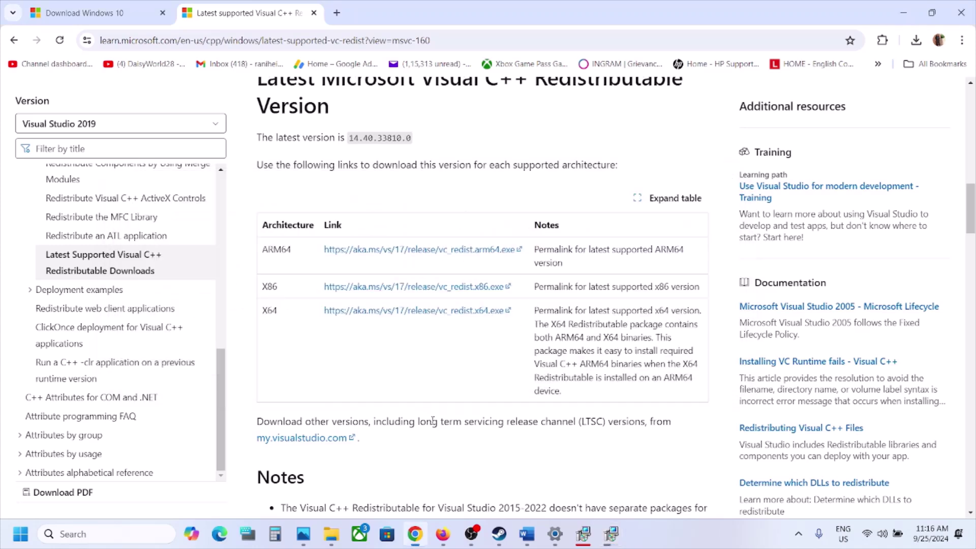
pyautogui.click(22, 534)
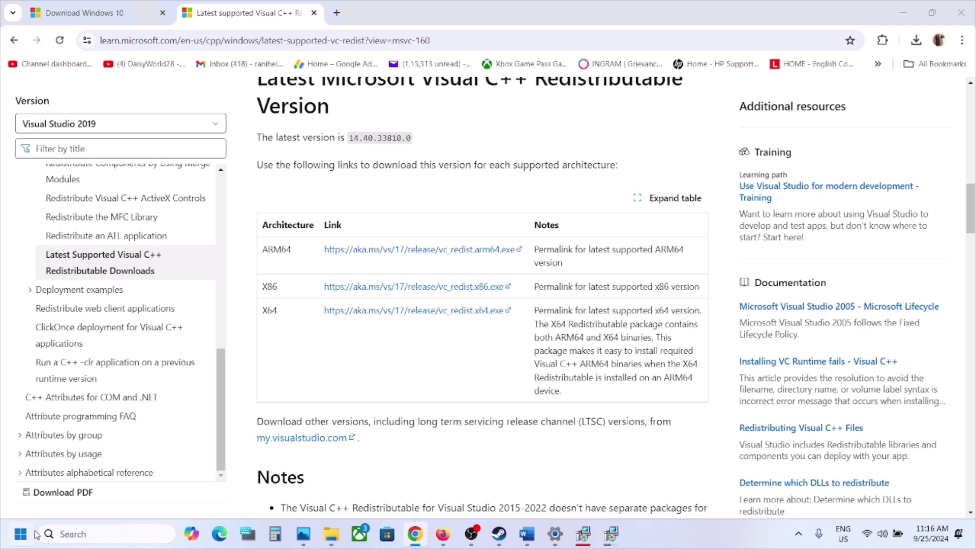
pyautogui.click(370, 491)
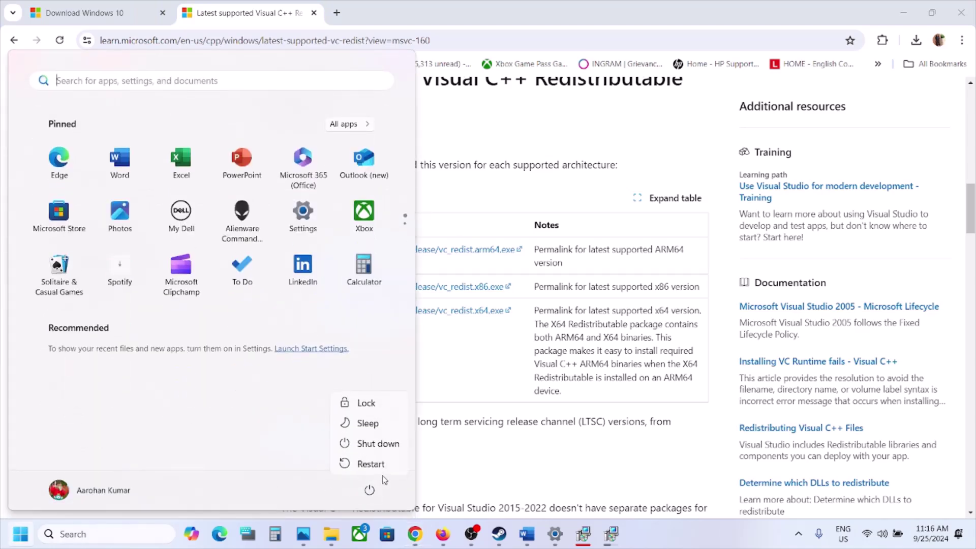
# Step: Switch to the Word document and highlight the Step 13 instruction about unplugging external devices and additional USB adapters
pyautogui.click(500, 539)
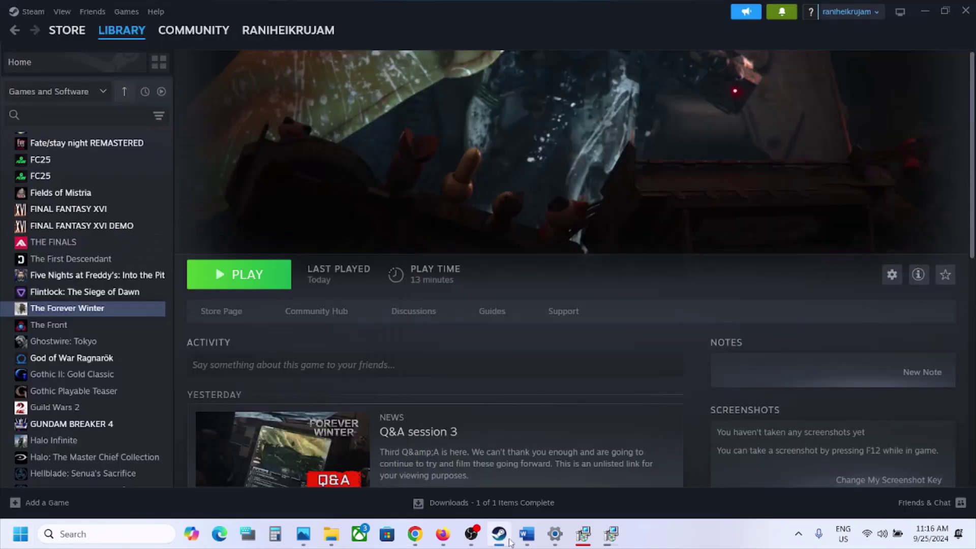
pyautogui.click(527, 534)
pyautogui.scroll(-3, 436, 377)
pyautogui.scroll(-2, 436, 378)
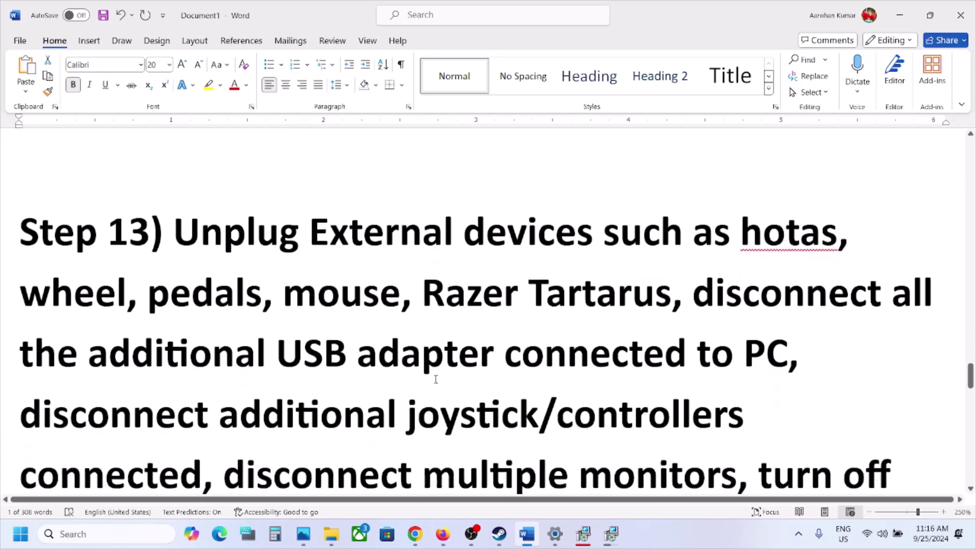
pyautogui.moveTo(178, 212); pyautogui.dragTo(494, 319)
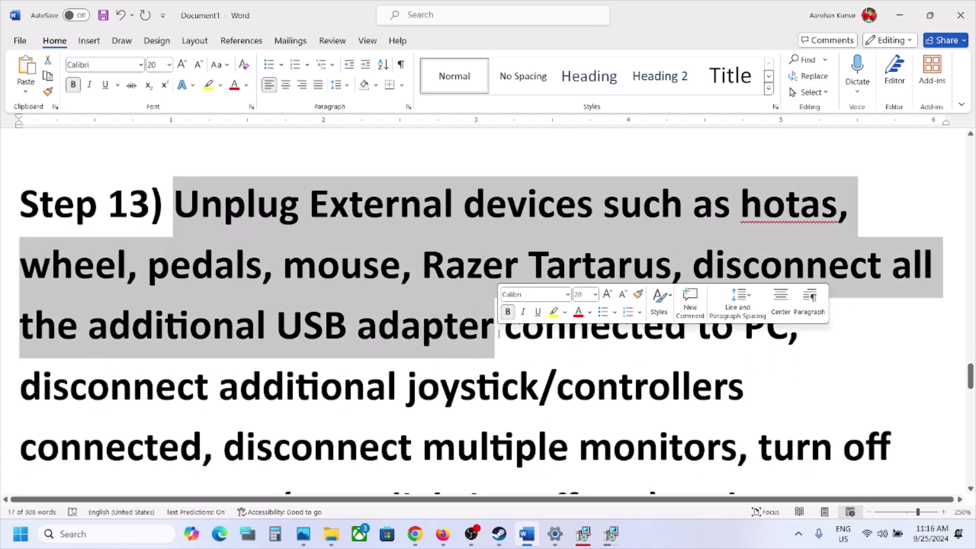
# Step: Highlight the Step 13 instruction about disconnecting additional joystick/controllers connected to the PC
pyautogui.click(928, 16)
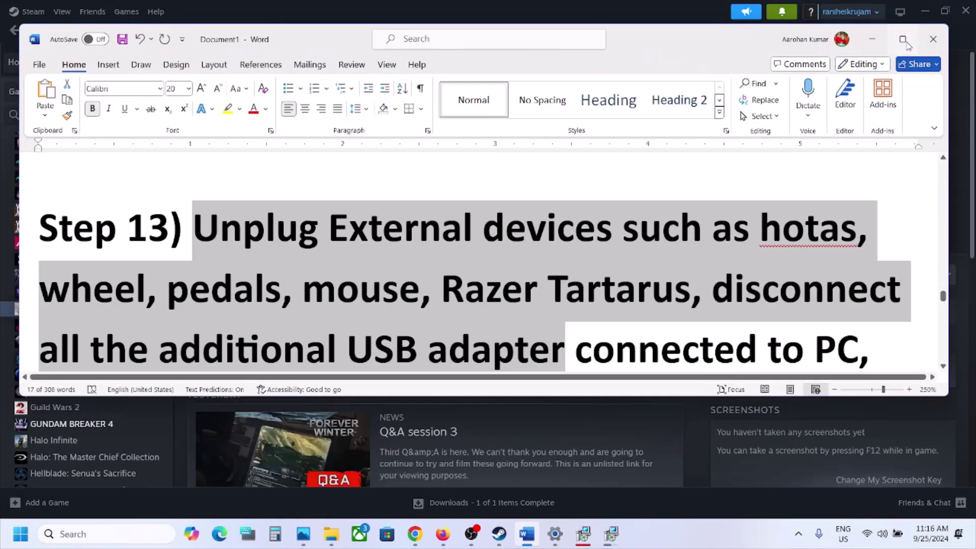
pyautogui.click(926, 11)
pyautogui.scroll(-2, 550, 293)
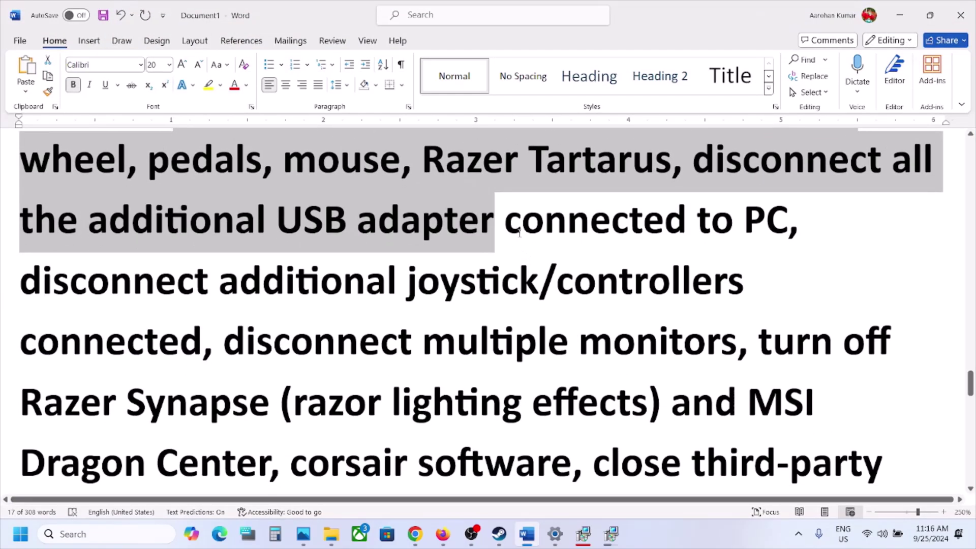
pyautogui.moveTo(505, 220); pyautogui.dragTo(745, 290)
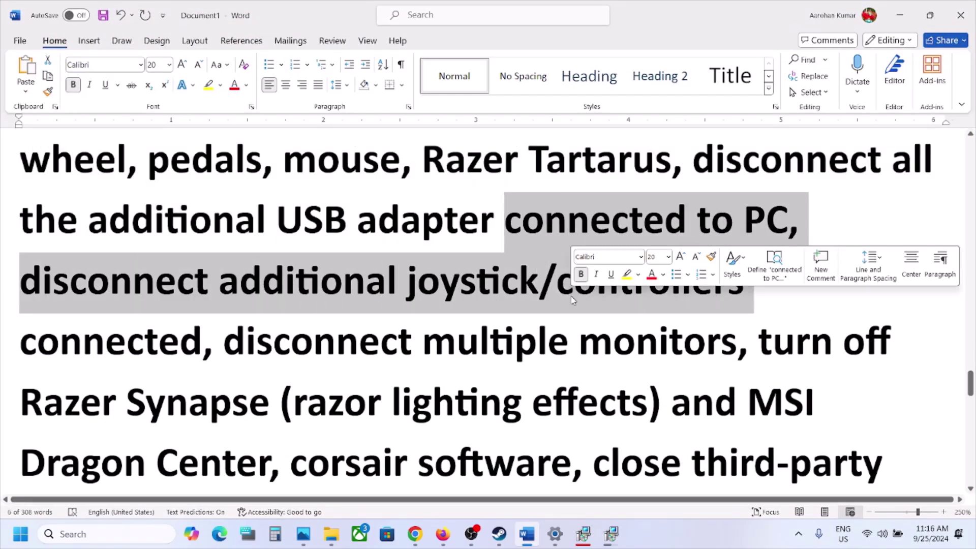
pyautogui.click(227, 319)
pyautogui.moveTo(243, 283); pyautogui.dragTo(643, 304)
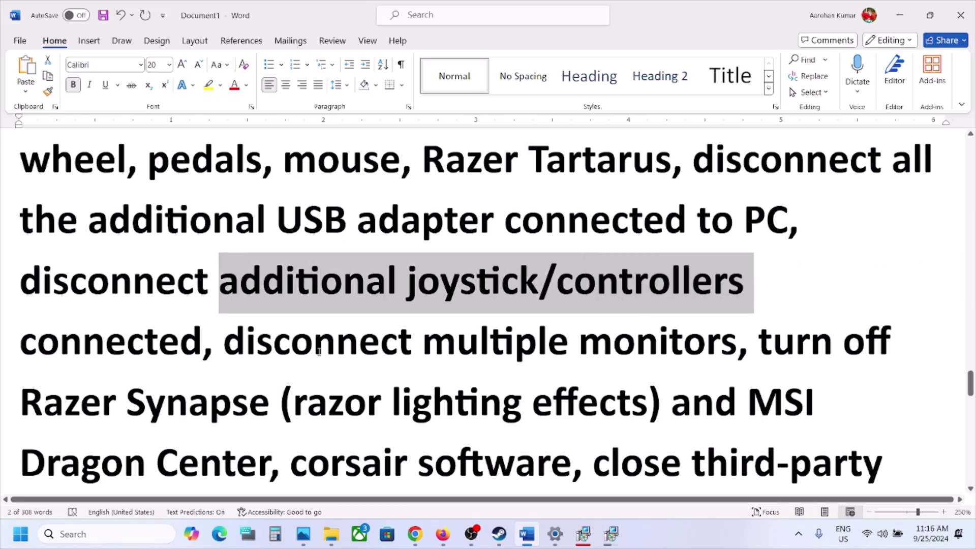
# Step: Highlight the Step 13 text on disconnecting multiple monitors, turning off Razer Synapse, MSI Dragon Center and corsair software, and closing third-party services
pyautogui.scroll(-1, 216, 274)
pyautogui.moveTo(222, 275); pyautogui.dragTo(573, 277)
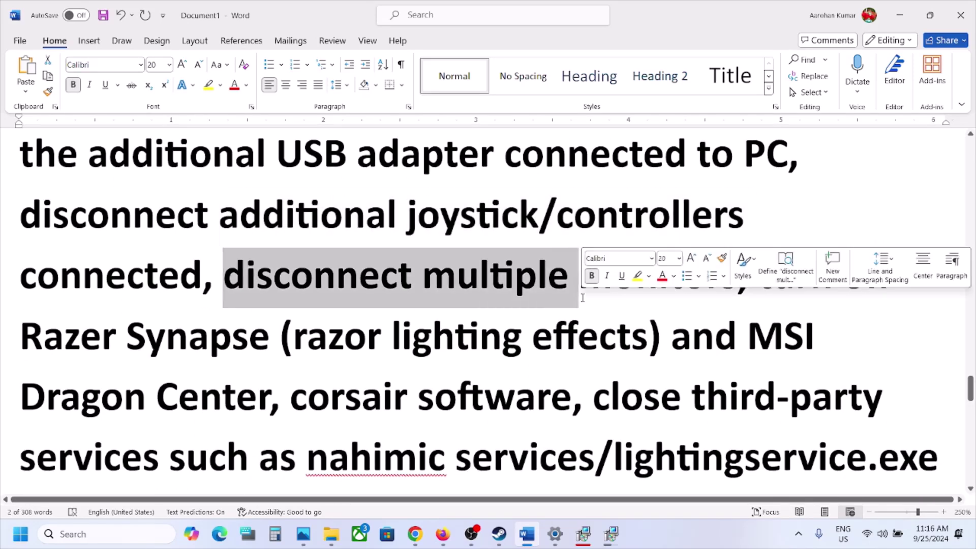
pyautogui.click(793, 387)
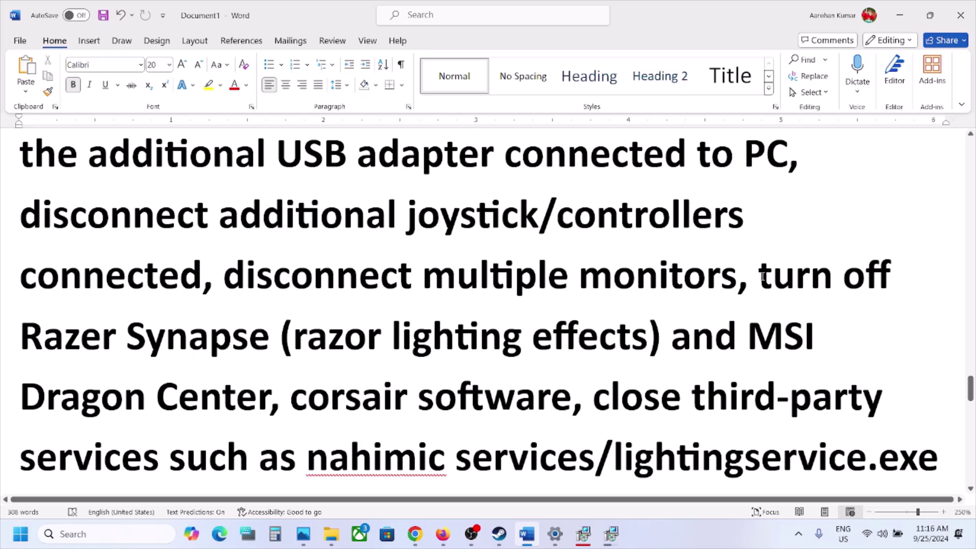
pyautogui.moveTo(763, 277); pyautogui.dragTo(770, 456)
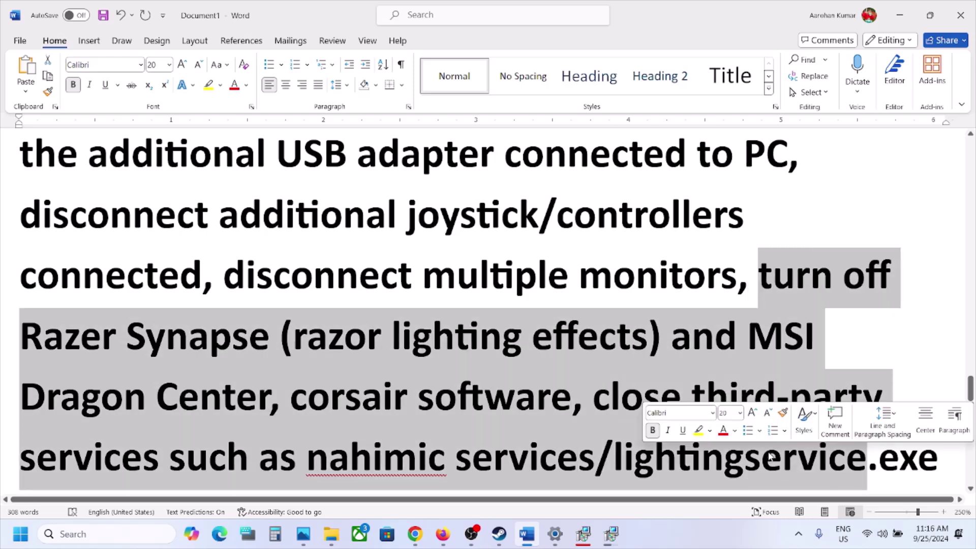
# Step: Highlight the "disable Steam Overlay" instruction, and view the overlay setting in The Forever Winter's General properties in Steam
pyautogui.scroll(-3, 770, 456)
pyautogui.scroll(-2, 770, 453)
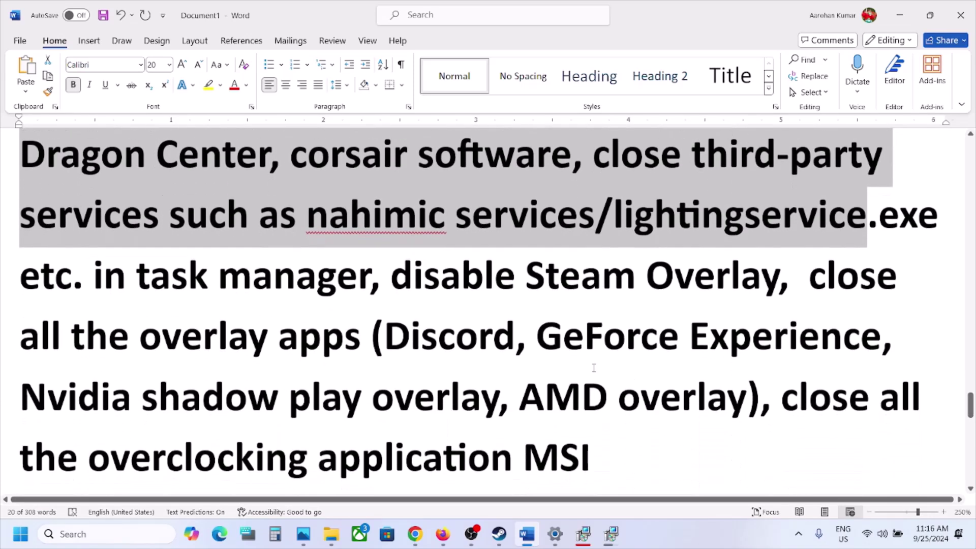
pyautogui.moveTo(392, 277); pyautogui.dragTo(778, 279)
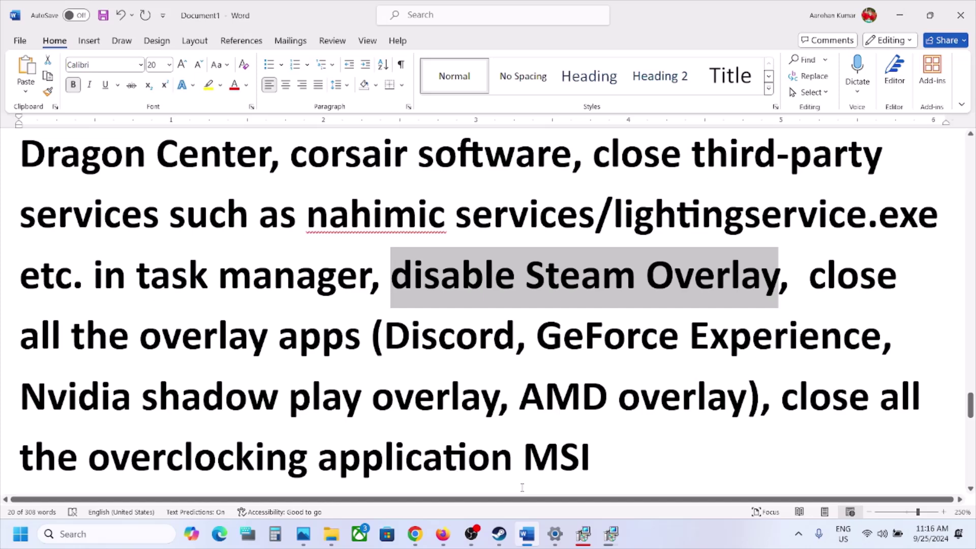
pyautogui.click(499, 534)
pyautogui.rightClick(126, 308)
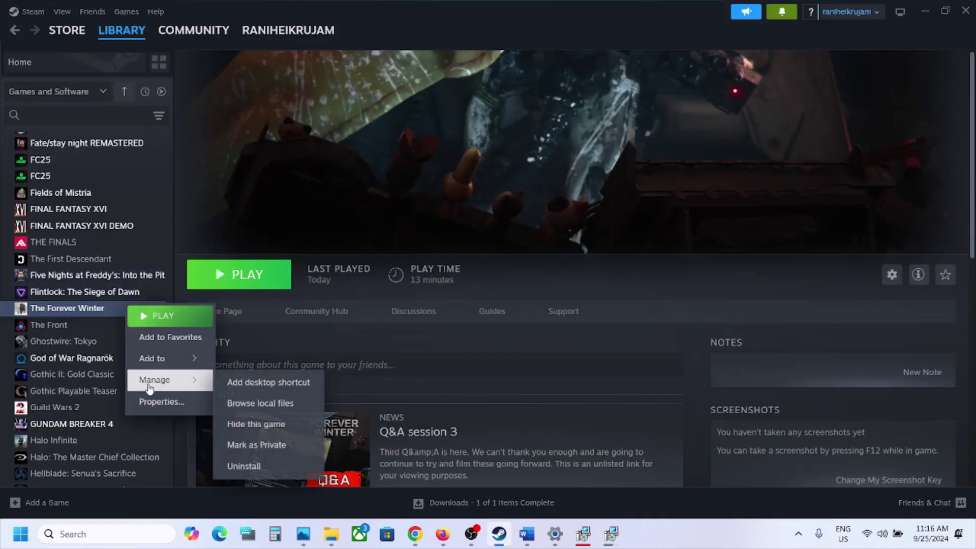
pyautogui.click(149, 398)
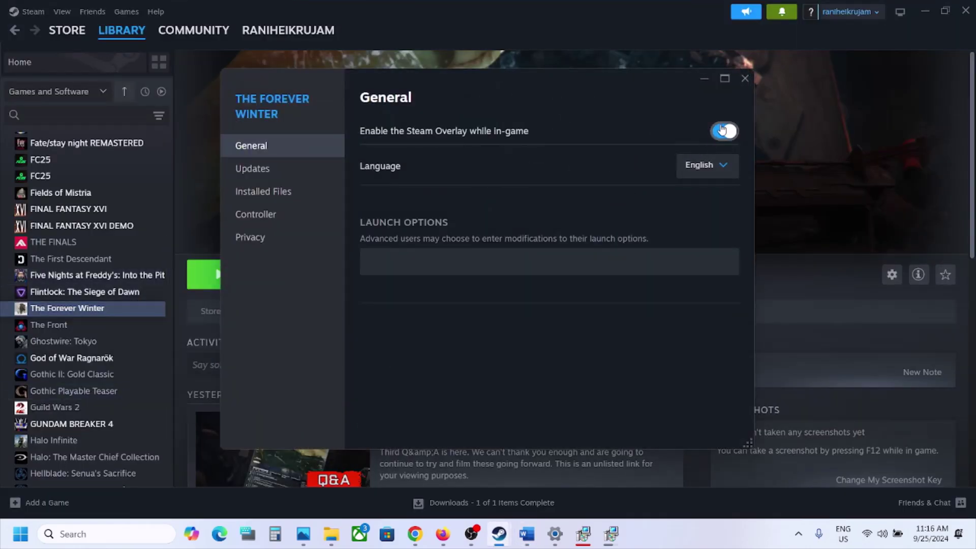
pyautogui.click(745, 78)
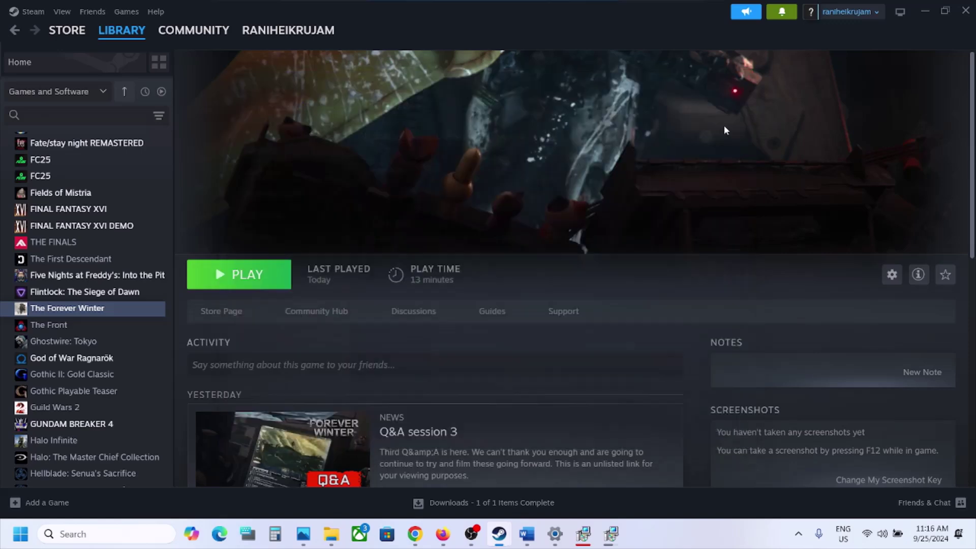
# Step: Switch back to the Word document and highlight the overlay apps to close: Discord, GeForce Experience, Nvidia shadow play and AMD overlay
pyautogui.click(529, 534)
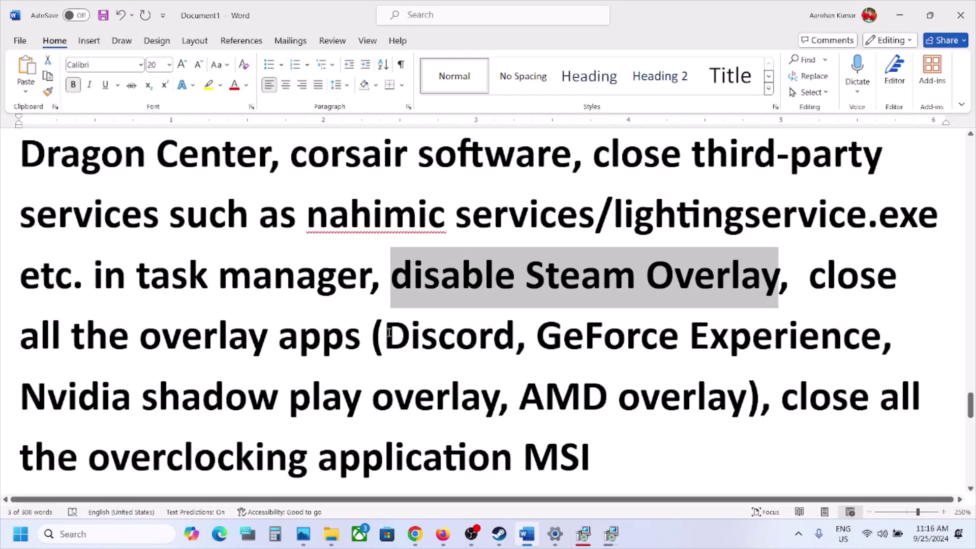
pyautogui.moveTo(386, 333); pyautogui.dragTo(526, 336)
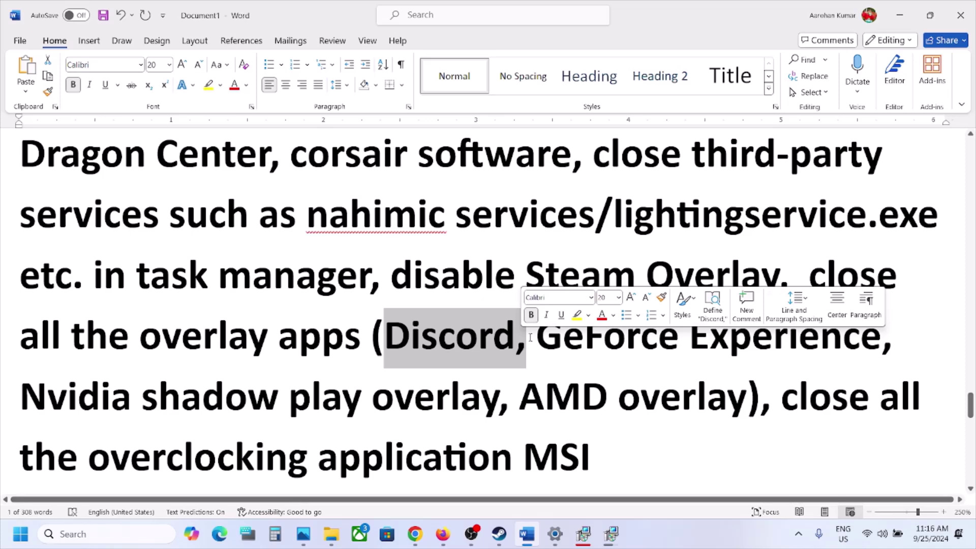
pyautogui.moveTo(534, 336); pyautogui.dragTo(841, 346)
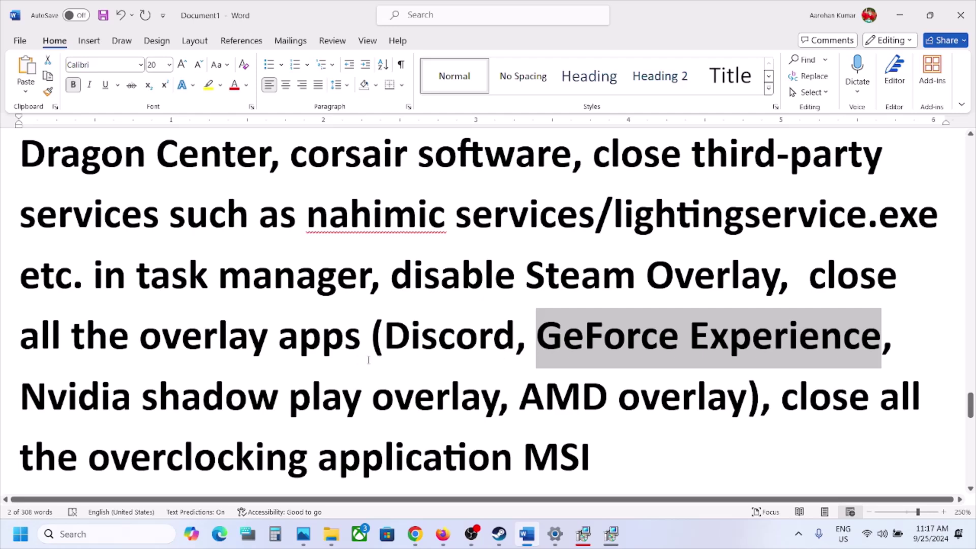
pyautogui.moveTo(798, 282); pyautogui.dragTo(691, 405)
# Step: Highlight the Step 13 instructions about closing overclocking applications and removing the undervolt
pyautogui.scroll(-3, 691, 405)
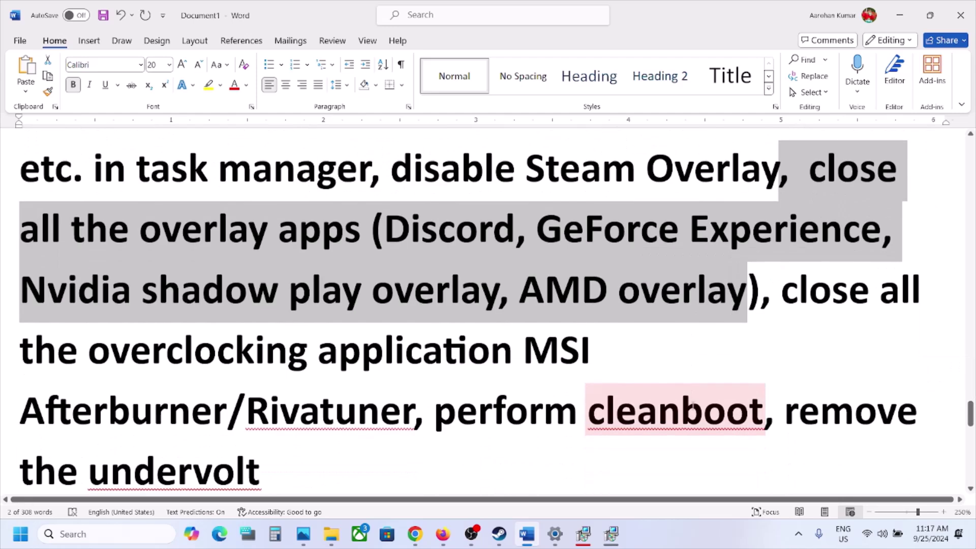
pyautogui.moveTo(786, 272); pyautogui.dragTo(560, 333)
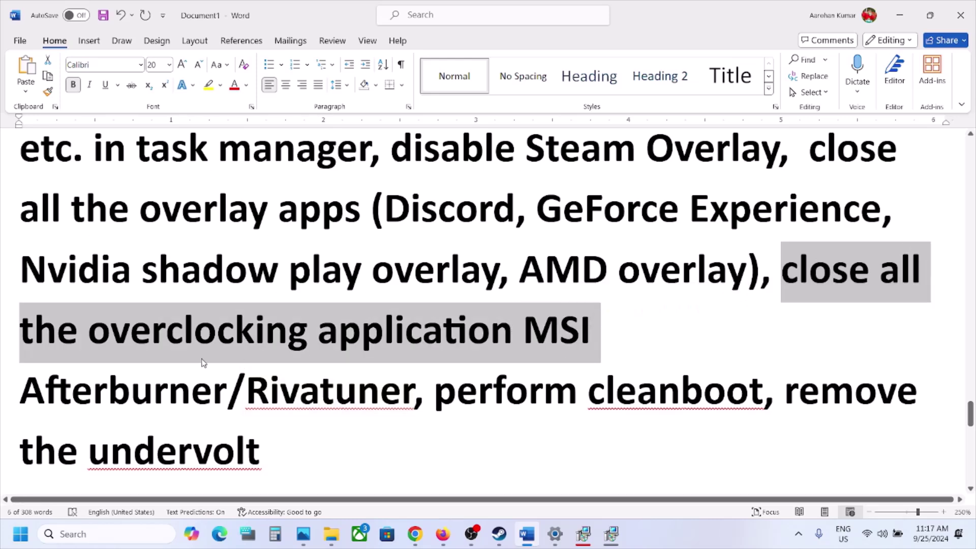
pyautogui.click(445, 359)
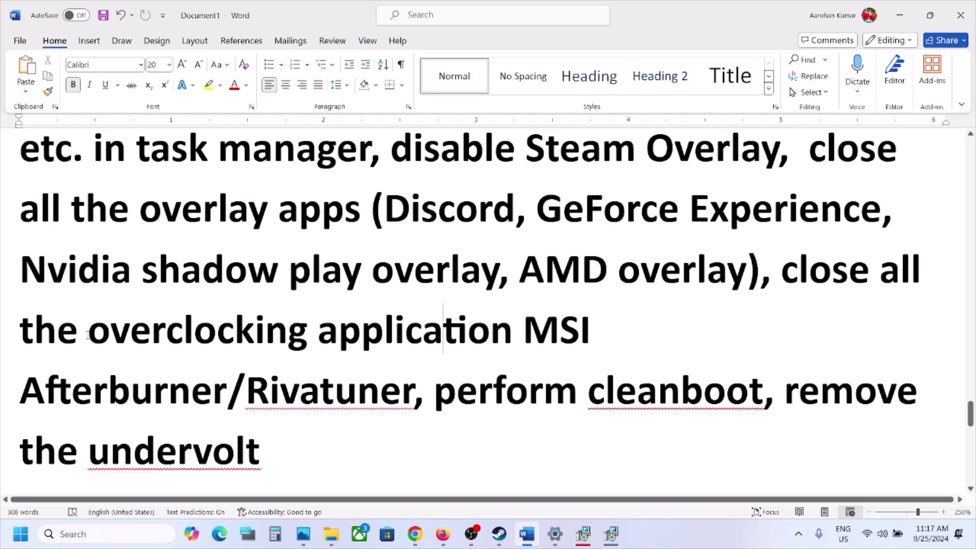
pyautogui.moveTo(87, 334); pyautogui.dragTo(523, 333)
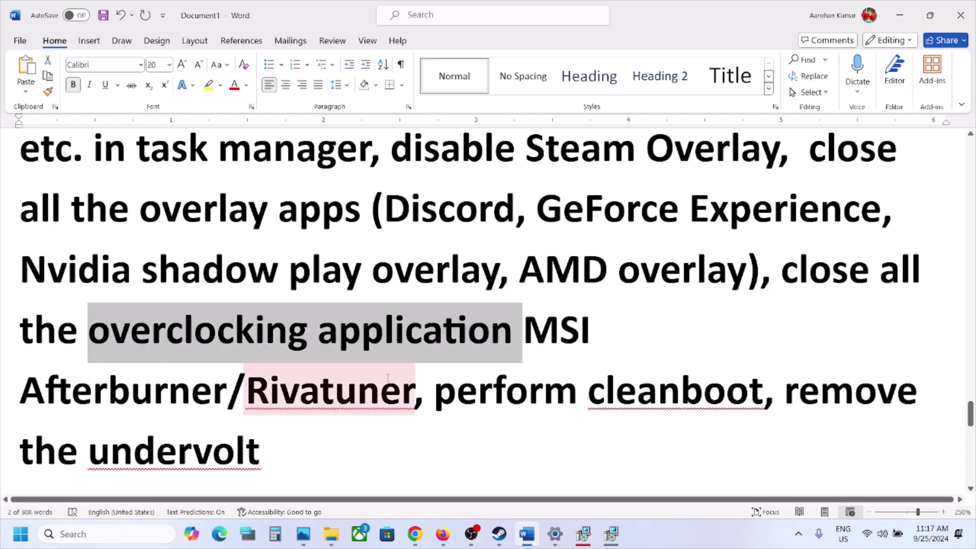
pyautogui.scroll(-2, 464, 389)
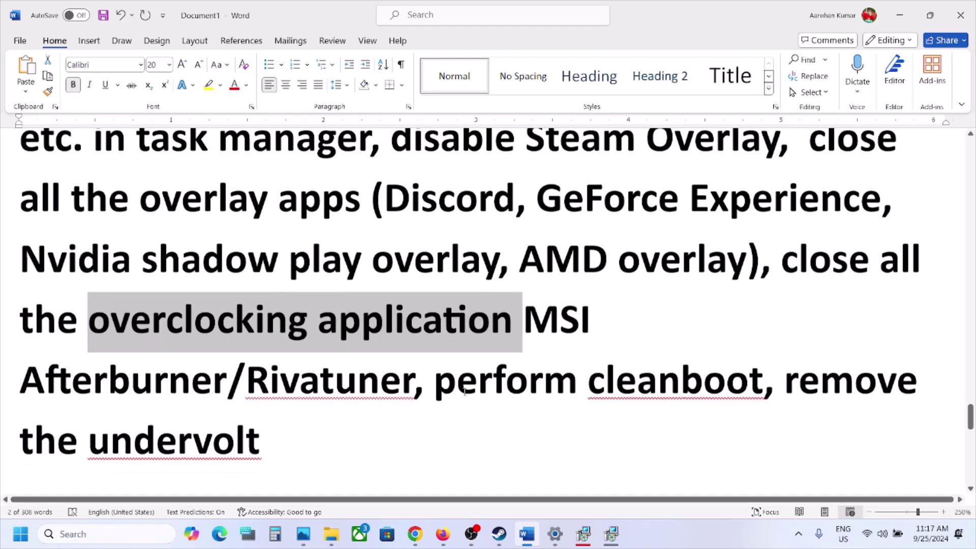
pyautogui.moveTo(337, 394); pyautogui.dragTo(794, 340)
# Step: Go to Step 14 and highlight its skip note and the instruction to switch to Windowed mode and lower video settings
pyautogui.scroll(-5, 793, 339)
pyautogui.scroll(-2, 794, 339)
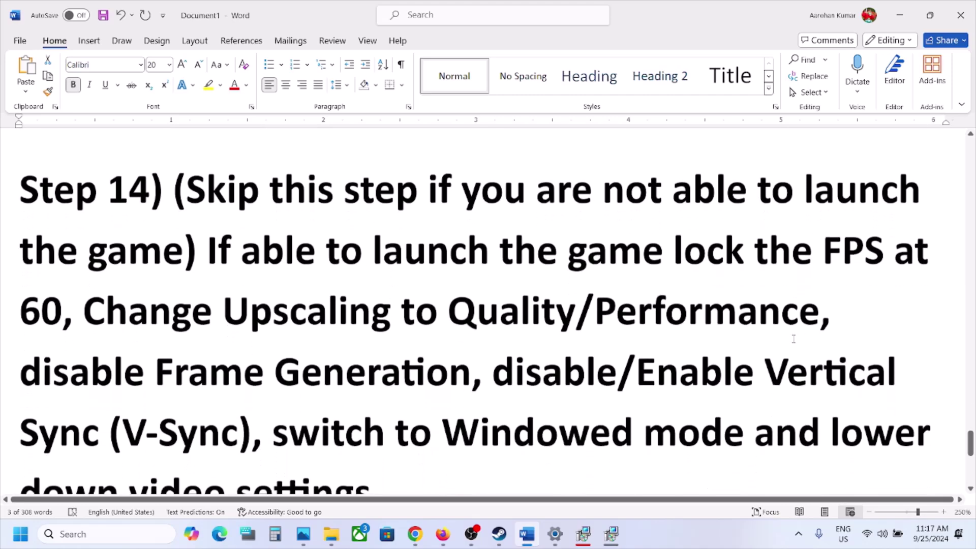
pyautogui.scroll(10, 297, 210)
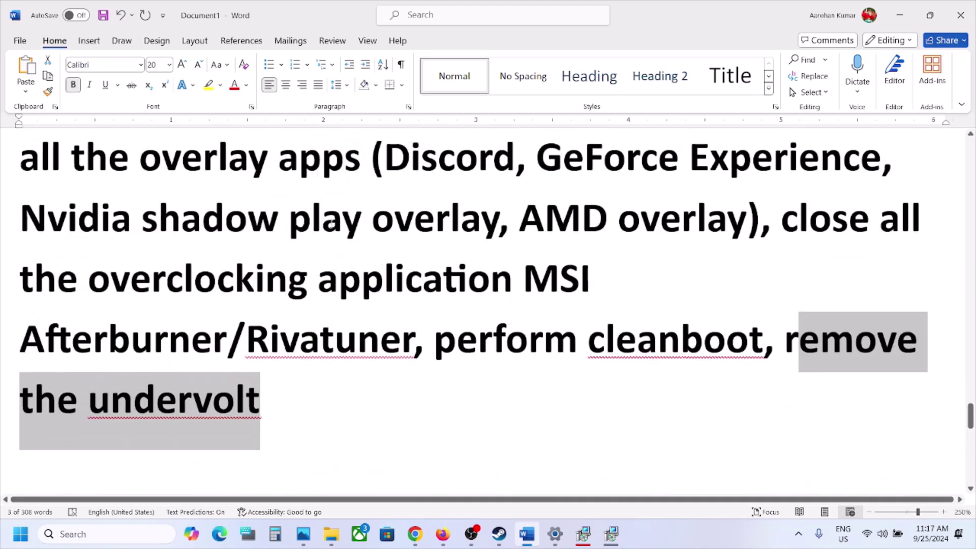
pyautogui.click(661, 543)
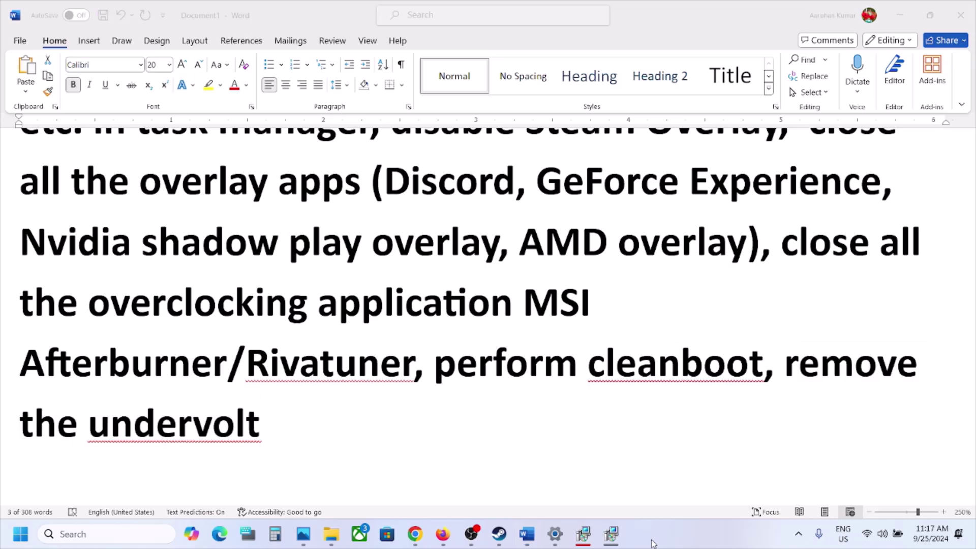
pyautogui.scroll(-5, 395, 397)
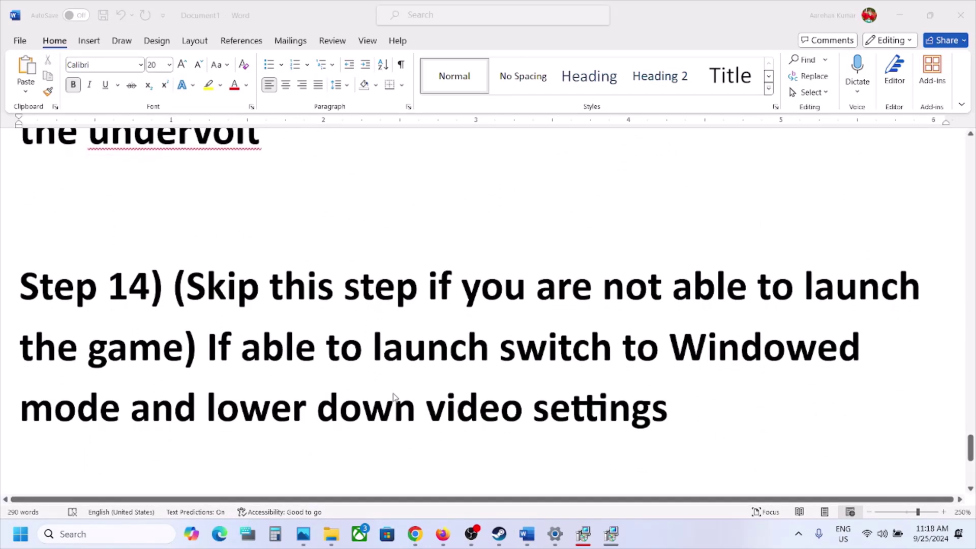
pyautogui.hotkey('alt', 'Tab')
pyautogui.moveTo(187, 287); pyautogui.dragTo(188, 362)
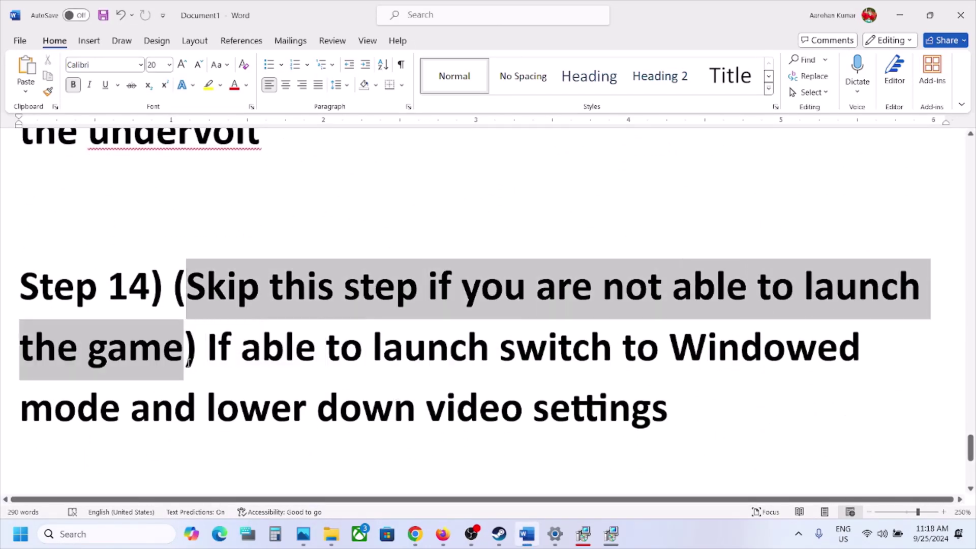
pyautogui.click(243, 356)
pyautogui.hotkey('ctrl', 'shift', 'End')
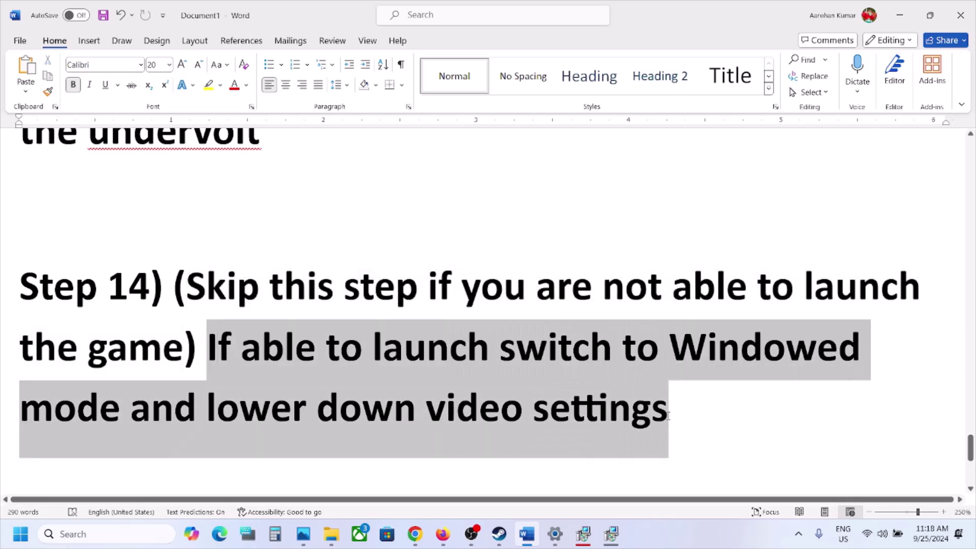
# Step: Switch to Steam, launch The Forever Winter and open the game's display options
pyautogui.click(495, 547)
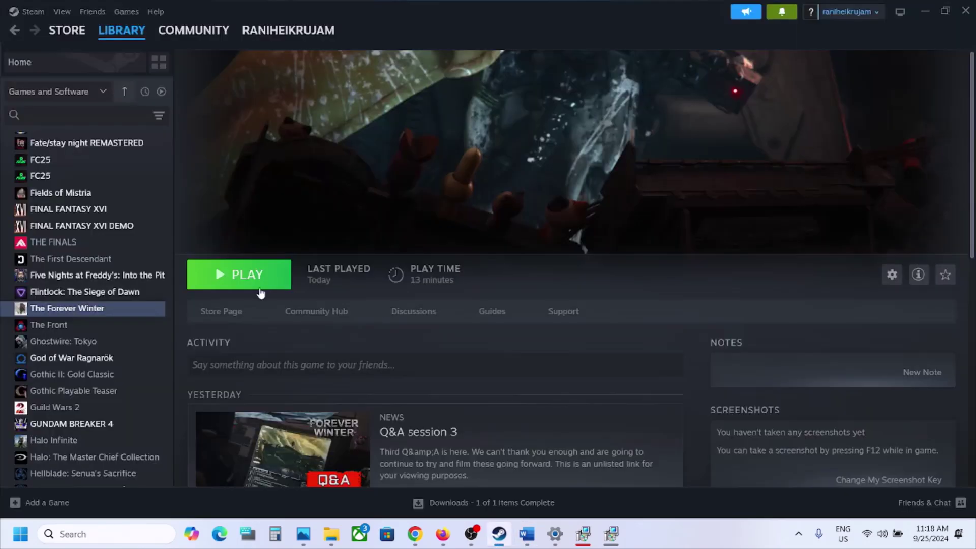
pyautogui.click(257, 286)
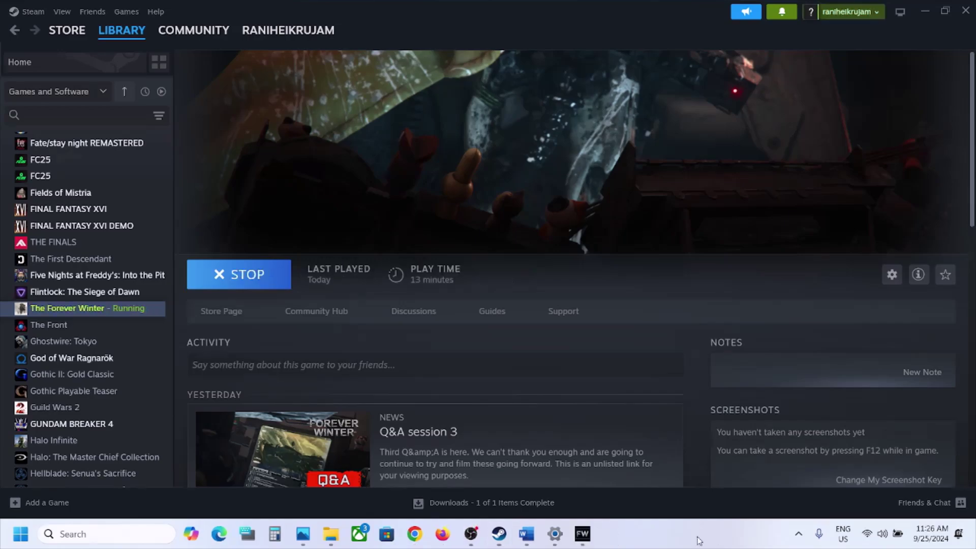
pyautogui.click(582, 534)
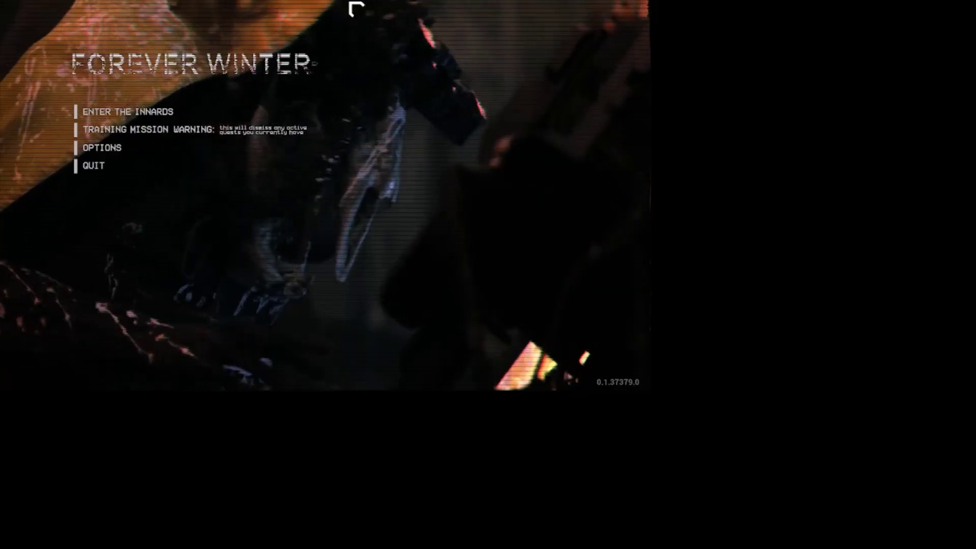
pyautogui.click(105, 147)
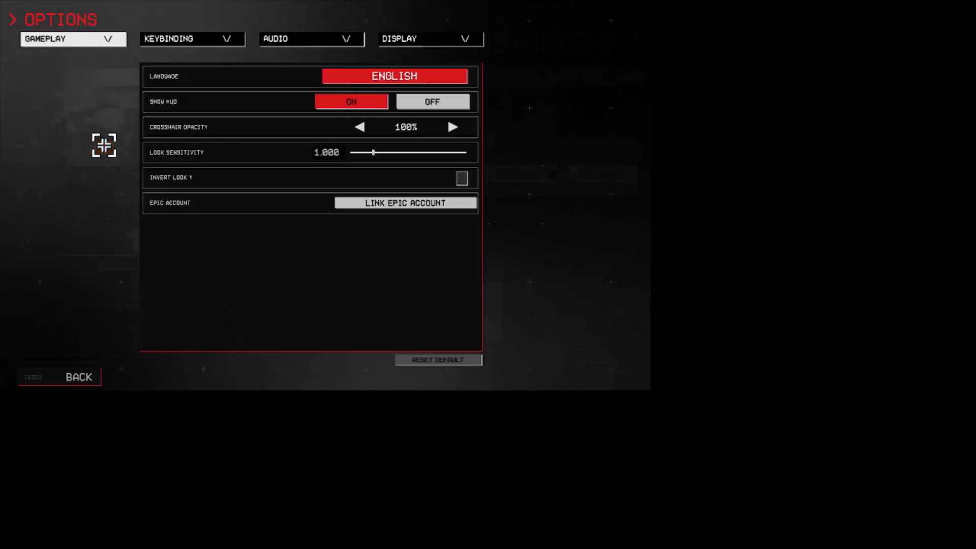
pyautogui.click(410, 35)
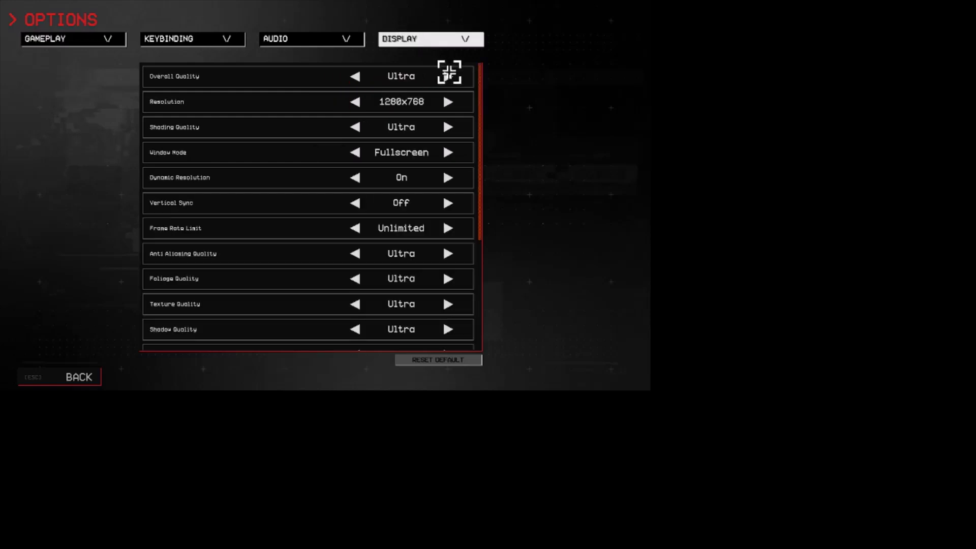
# Step: Lower the game's Overall Quality to Medium and set Window Mode to Windowed
pyautogui.click(355, 76)
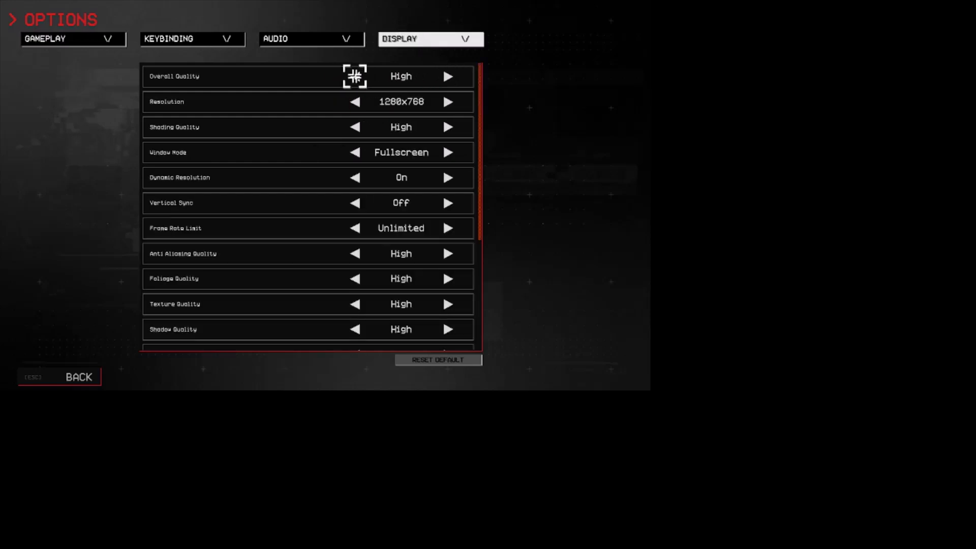
pyautogui.click(354, 76)
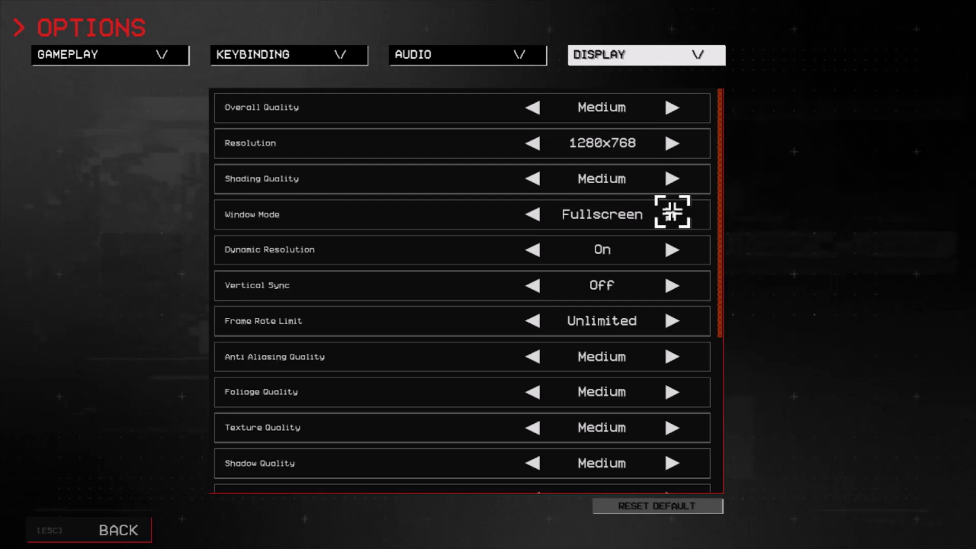
pyautogui.click(672, 212)
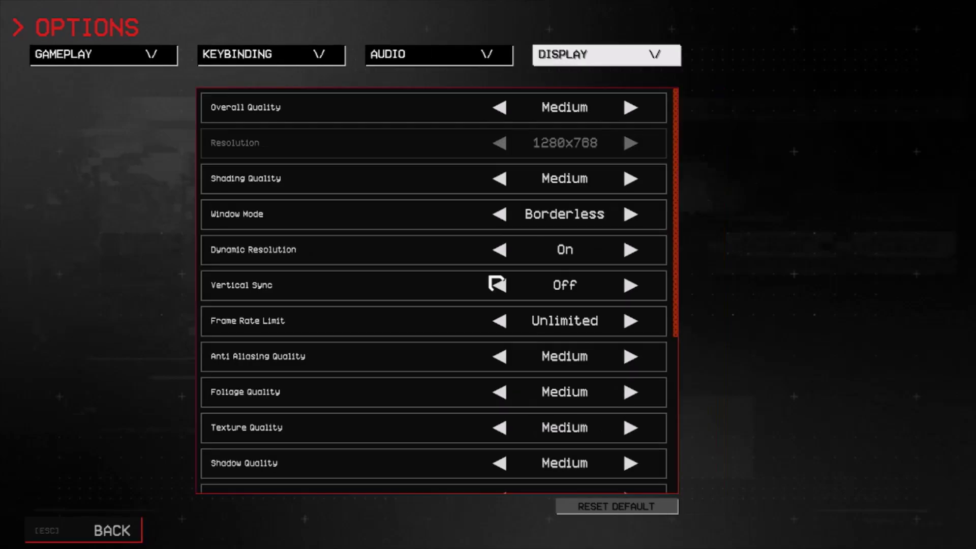
pyautogui.click(630, 213)
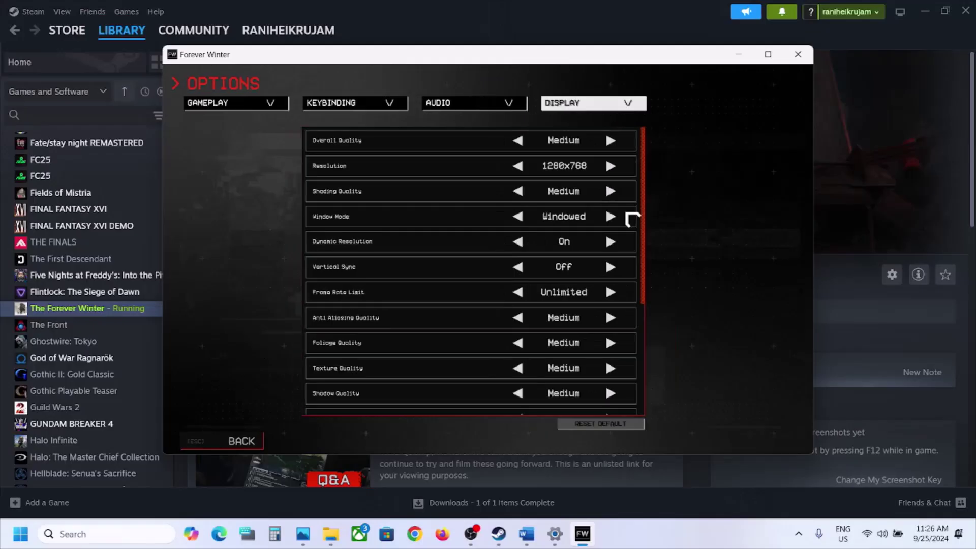
# Step: Configure the game's display with a 1280x800 resolution, Dynamic Resolution off and a Frame Rate Limit of 60
pyautogui.click(610, 166)
pyautogui.click(629, 162)
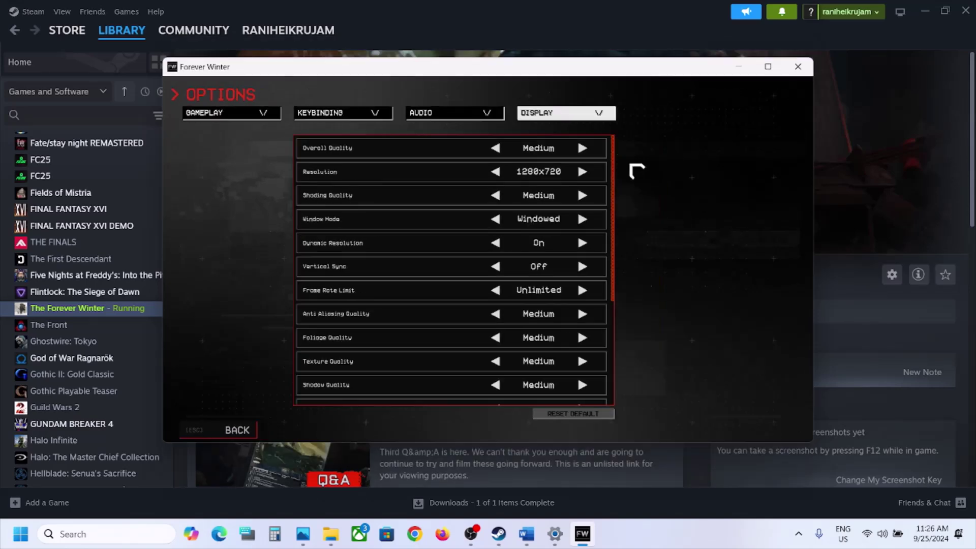
pyautogui.click(582, 171)
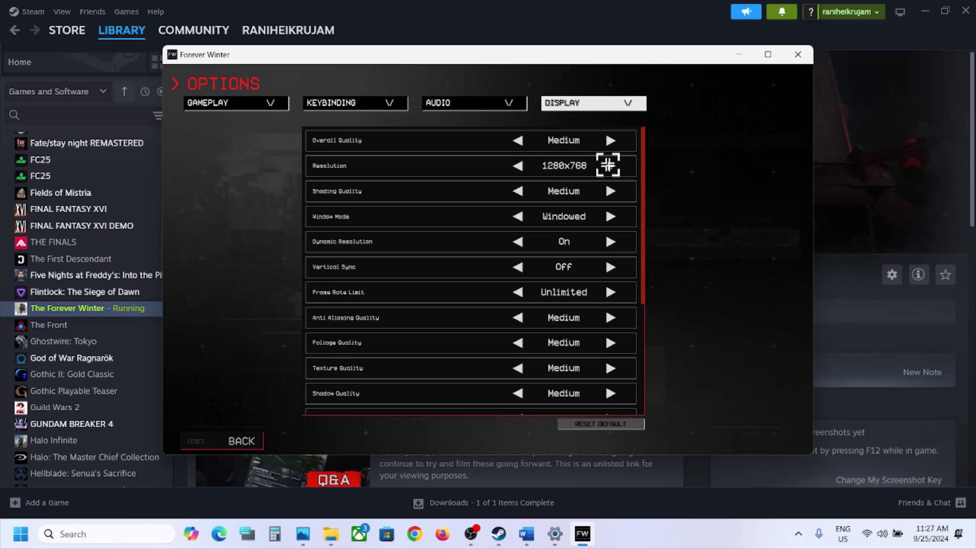
pyautogui.click(609, 165)
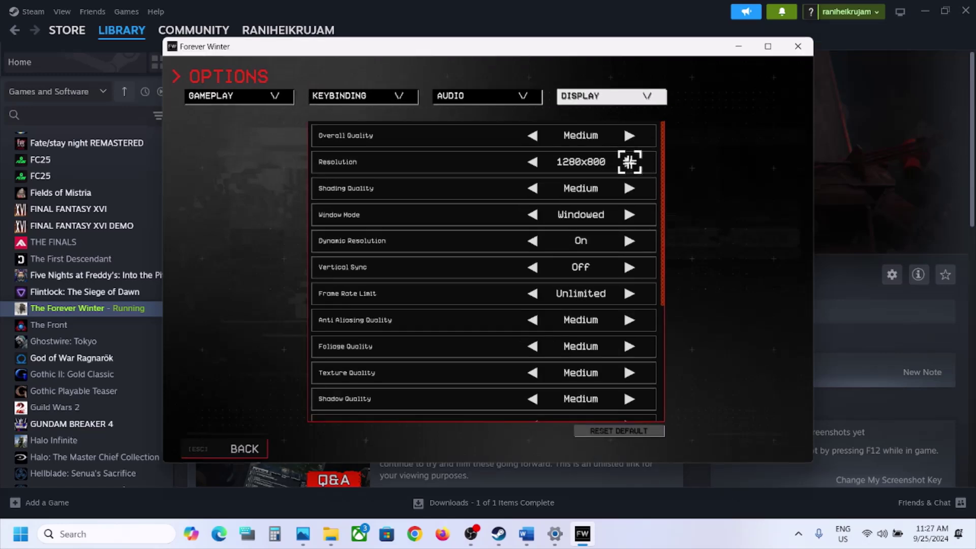
pyautogui.click(534, 241)
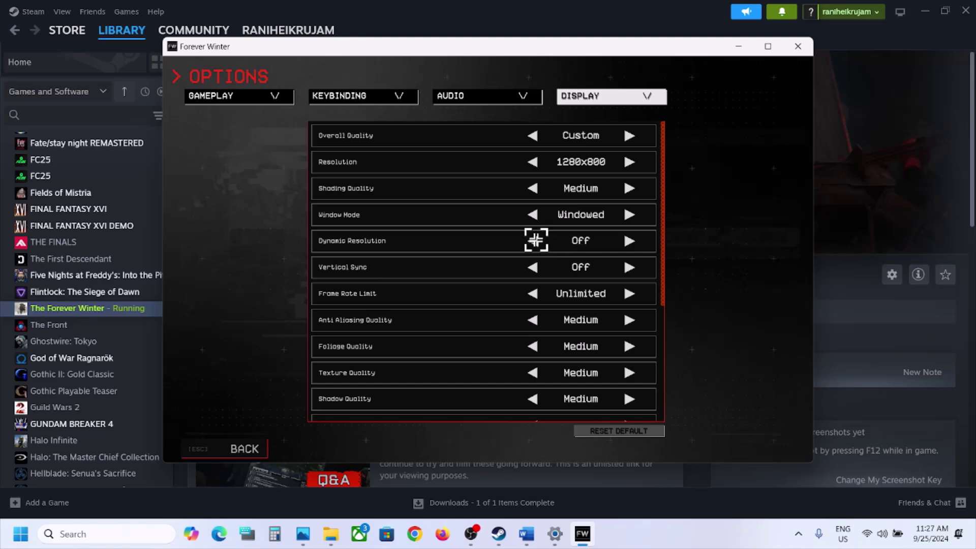
pyautogui.click(532, 294)
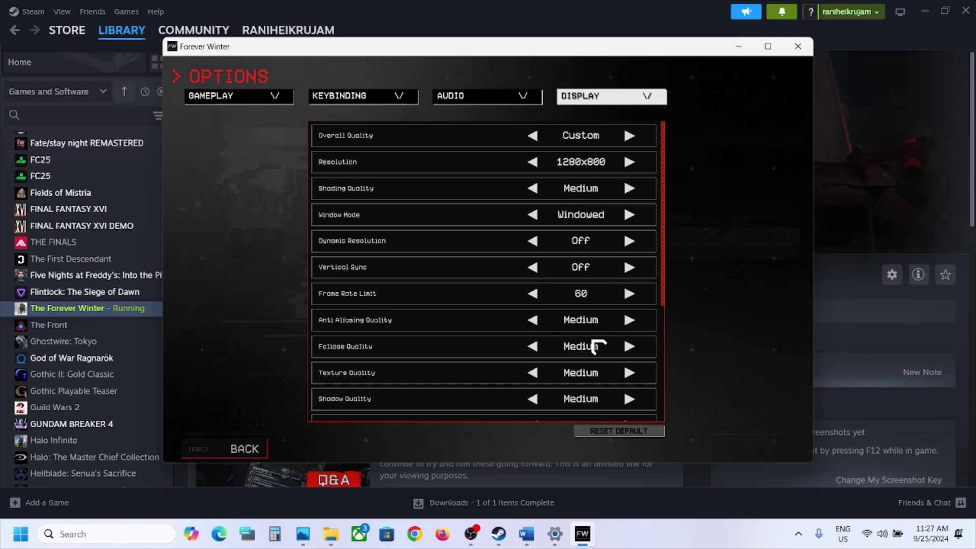
# Step: Review the remaining display quality settings, then leave the options and close the game
pyautogui.scroll(-5, 597, 347)
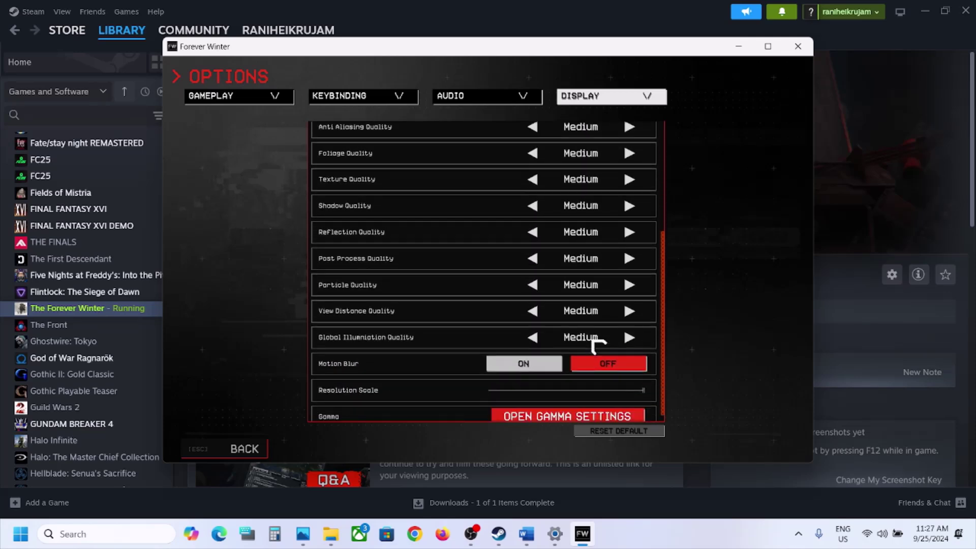
pyautogui.scroll(-1, 594, 345)
pyautogui.scroll(5, 589, 330)
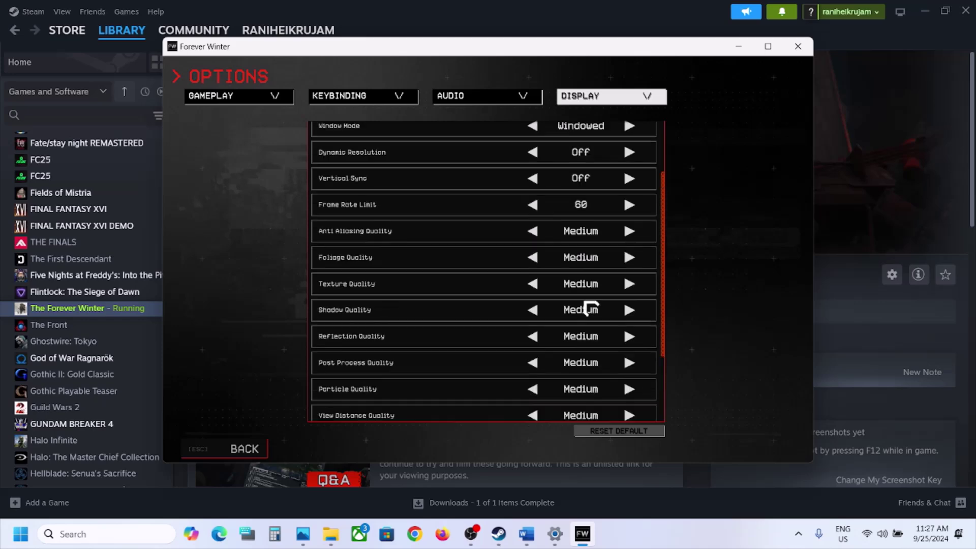
pyautogui.press('Escape')
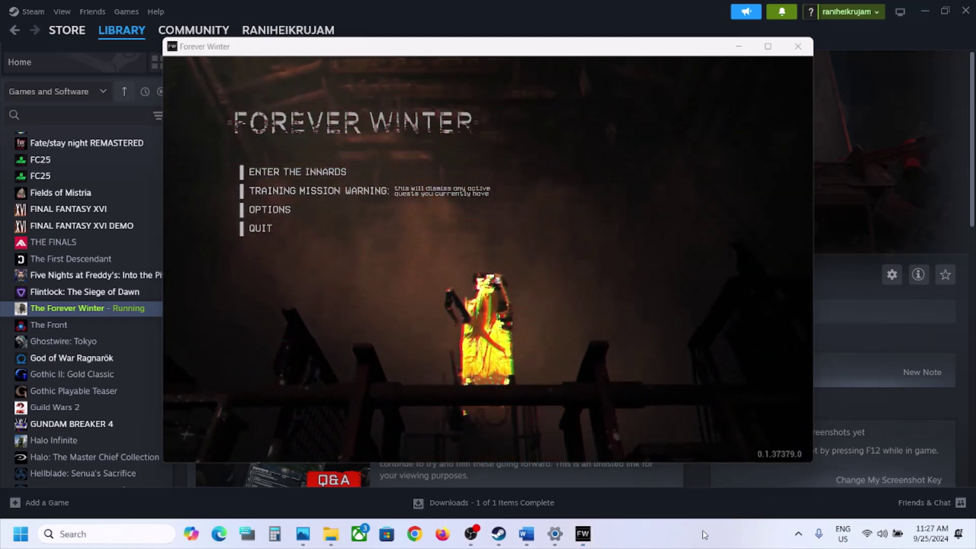
pyautogui.hotkey('alt', 'F4')
# Step: Switch to the Word document, go to Step 15 and highlight its instructions on uninstalling and reinstalling the game
pyautogui.click(527, 534)
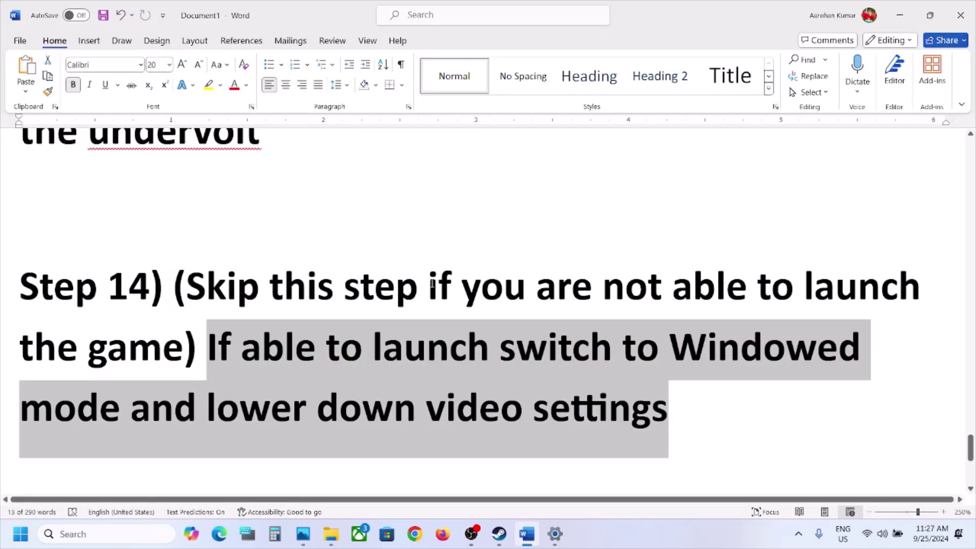
pyautogui.scroll(-5, 433, 284)
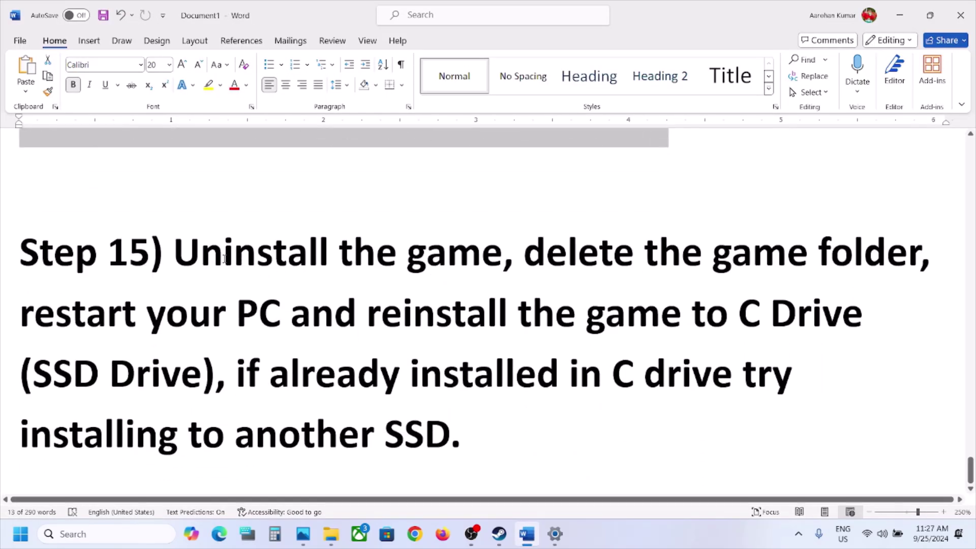
pyautogui.moveTo(224, 254); pyautogui.dragTo(290, 376)
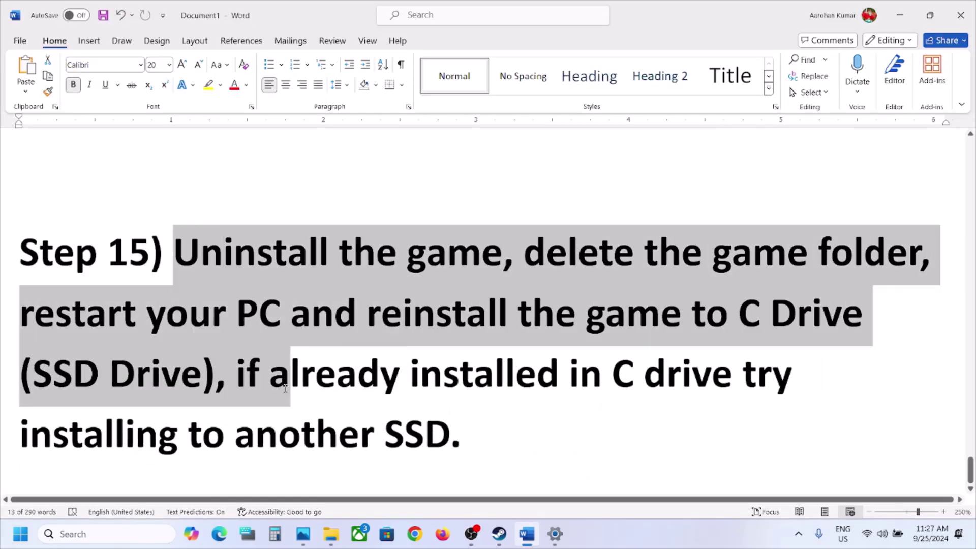
# Step: Switch to Steam and show the Manage options of The Forever Winter, where Uninstall is offered
pyautogui.click(500, 535)
pyautogui.rightClick(115, 313)
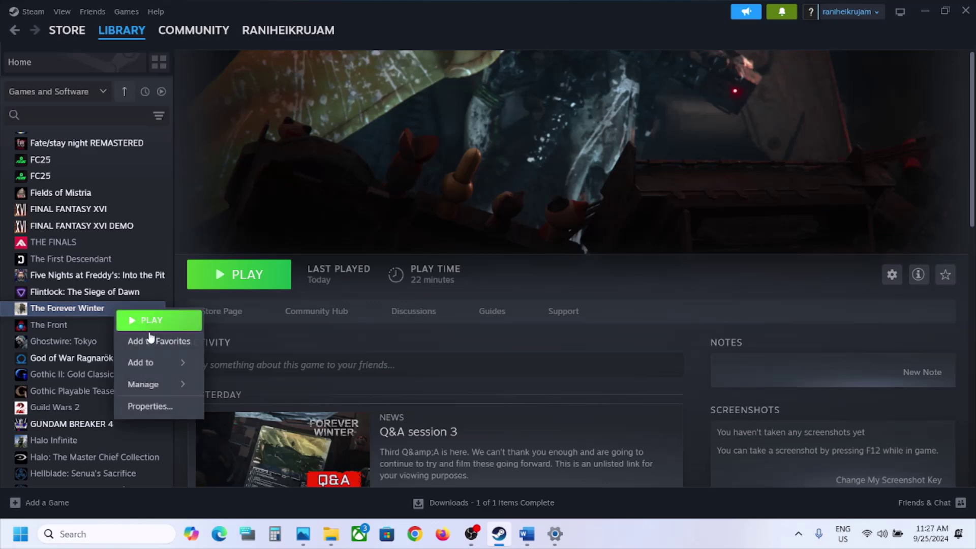
pyautogui.moveTo(151, 388)
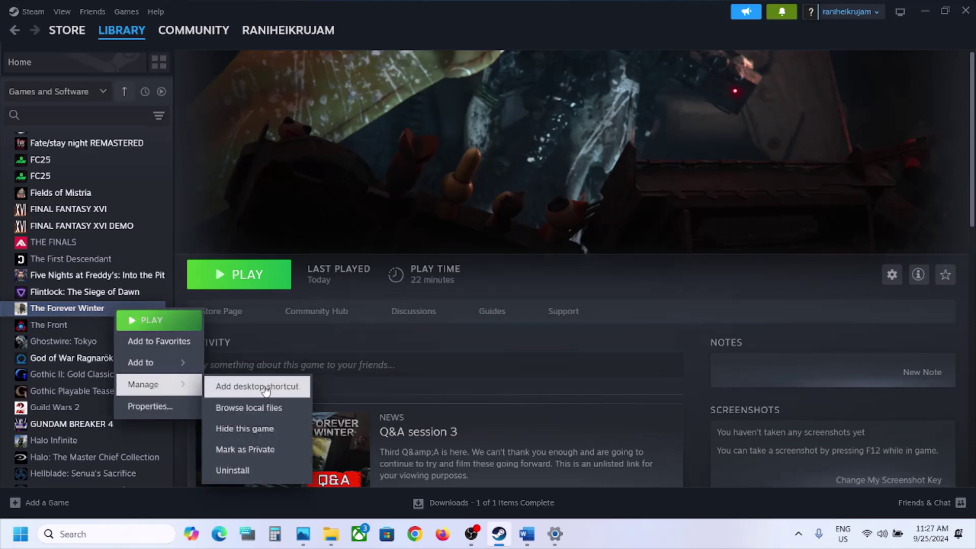
# Step: Return to Word and highlight the Step 15 phrases on deleting the folder, restarting, reinstalling to C Drive and trying another SSD
pyautogui.click(527, 533)
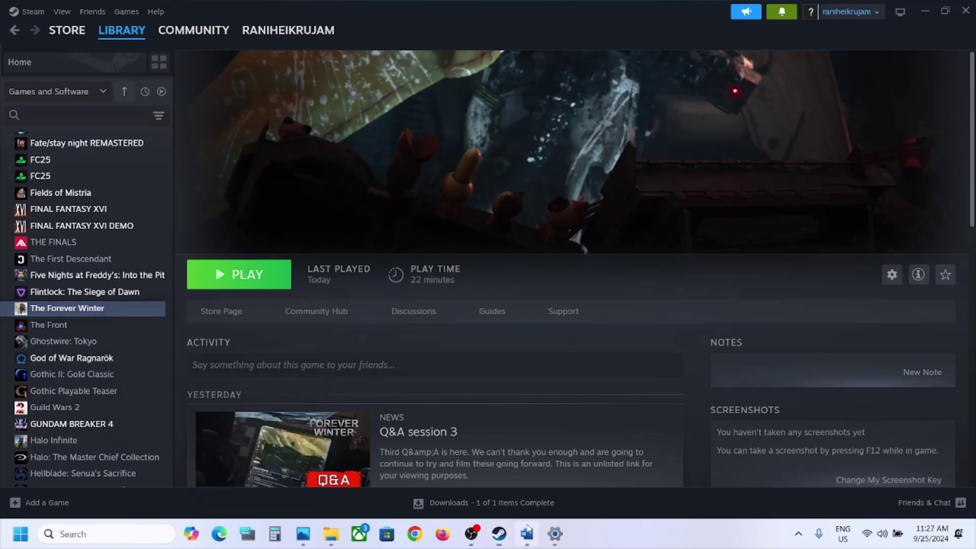
pyautogui.click(337, 351)
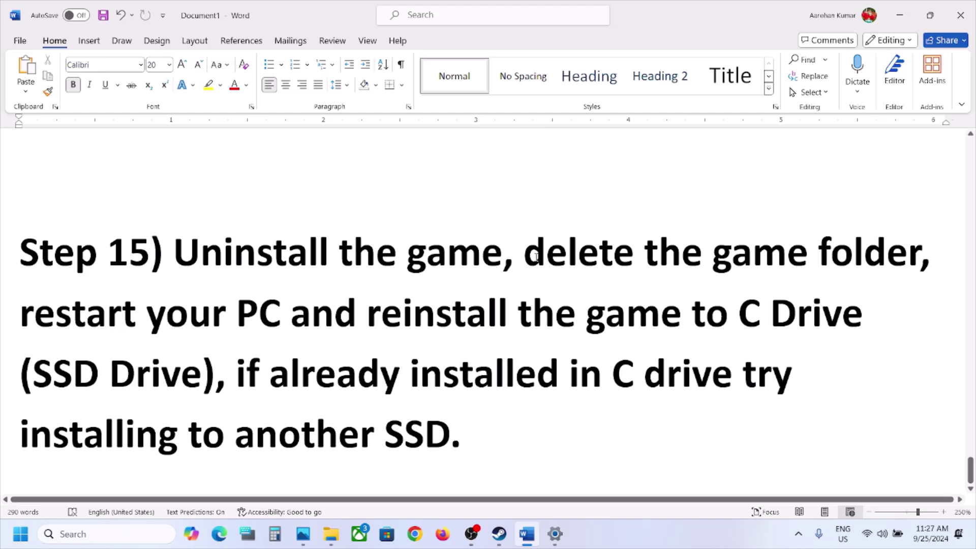
pyautogui.moveTo(537, 257); pyautogui.dragTo(807, 315)
pyautogui.moveTo(158, 322); pyautogui.dragTo(577, 316)
pyautogui.click(577, 313)
pyautogui.moveTo(742, 292); pyautogui.dragTo(859, 324)
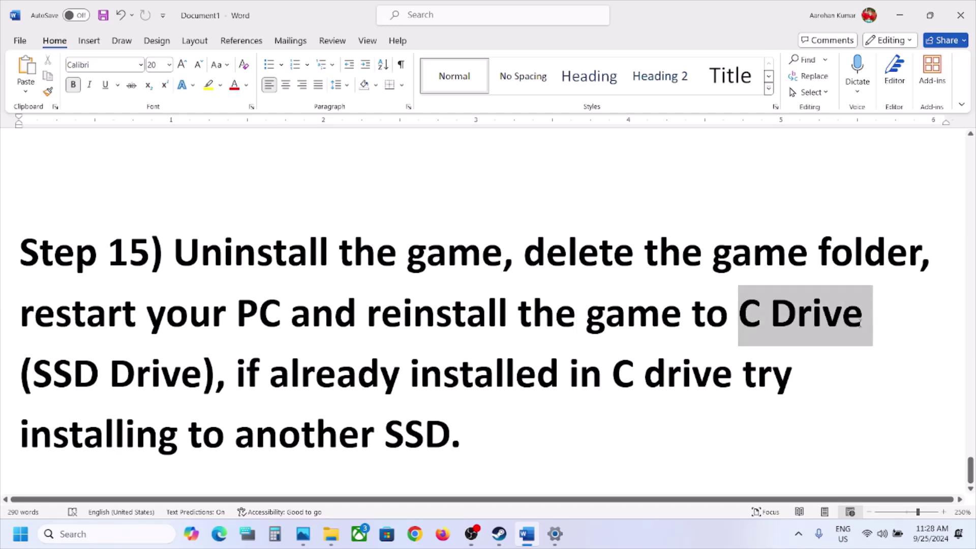
pyautogui.click(812, 341)
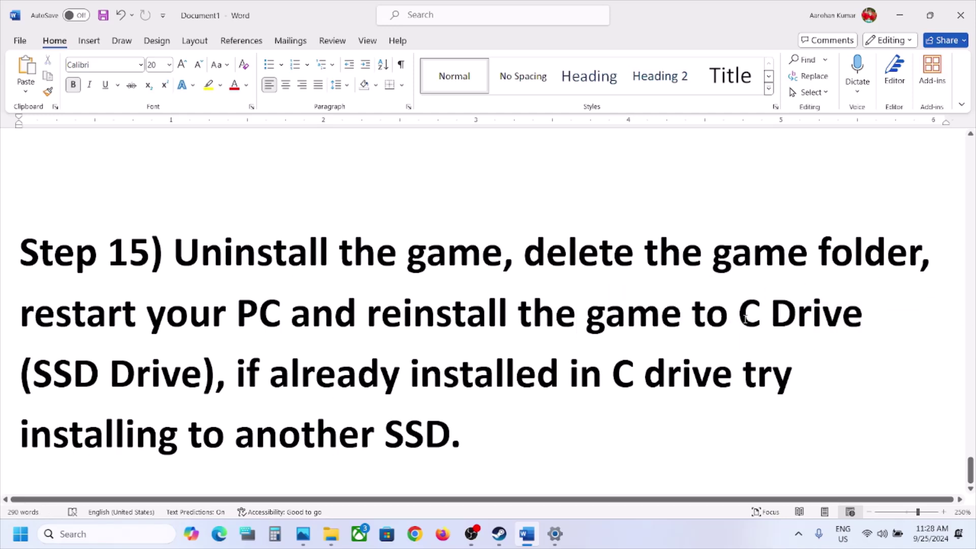
pyautogui.moveTo(740, 315); pyautogui.dragTo(864, 318)
pyautogui.moveTo(532, 373); pyautogui.dragTo(695, 379)
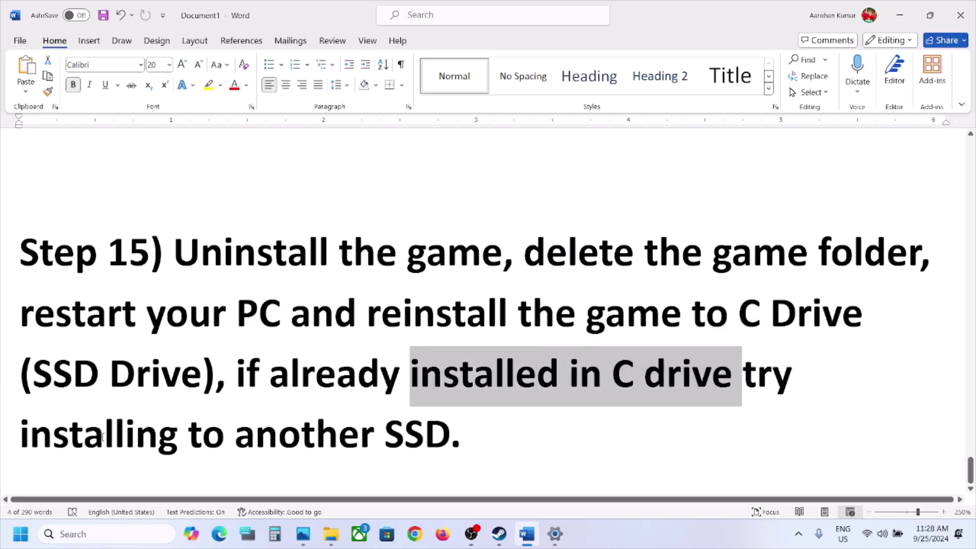
pyautogui.moveTo(102, 437); pyautogui.dragTo(501, 451)
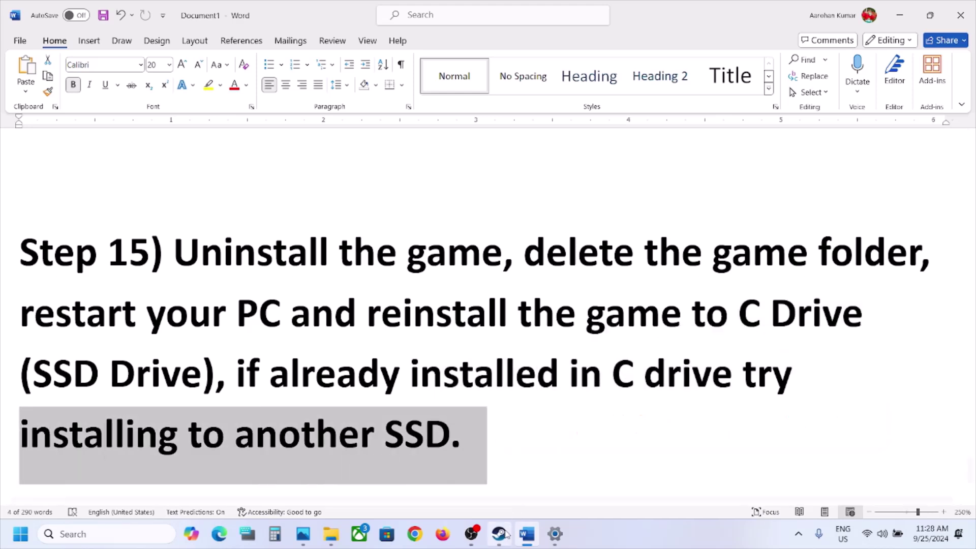
# Step: Switch back to The Forever Winter's page in the Steam library
pyautogui.click(506, 534)
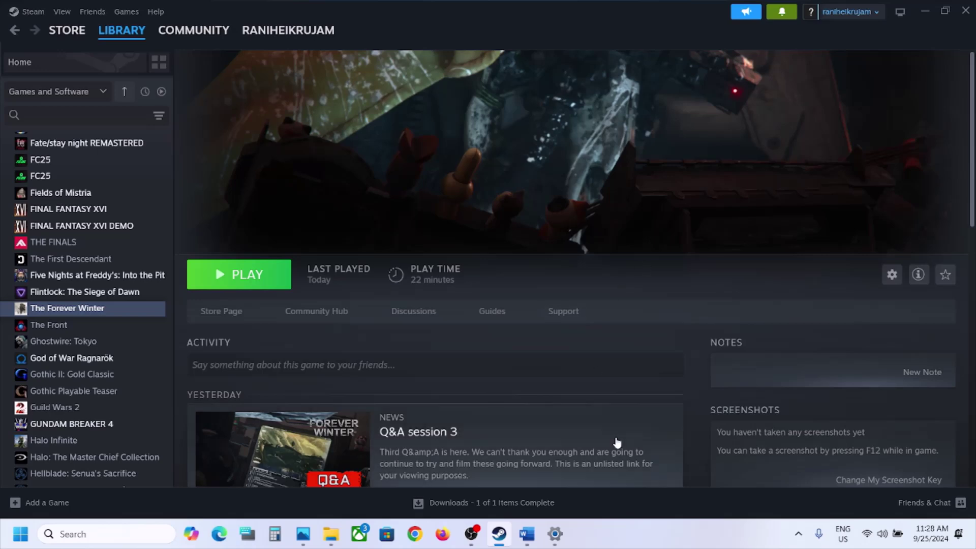